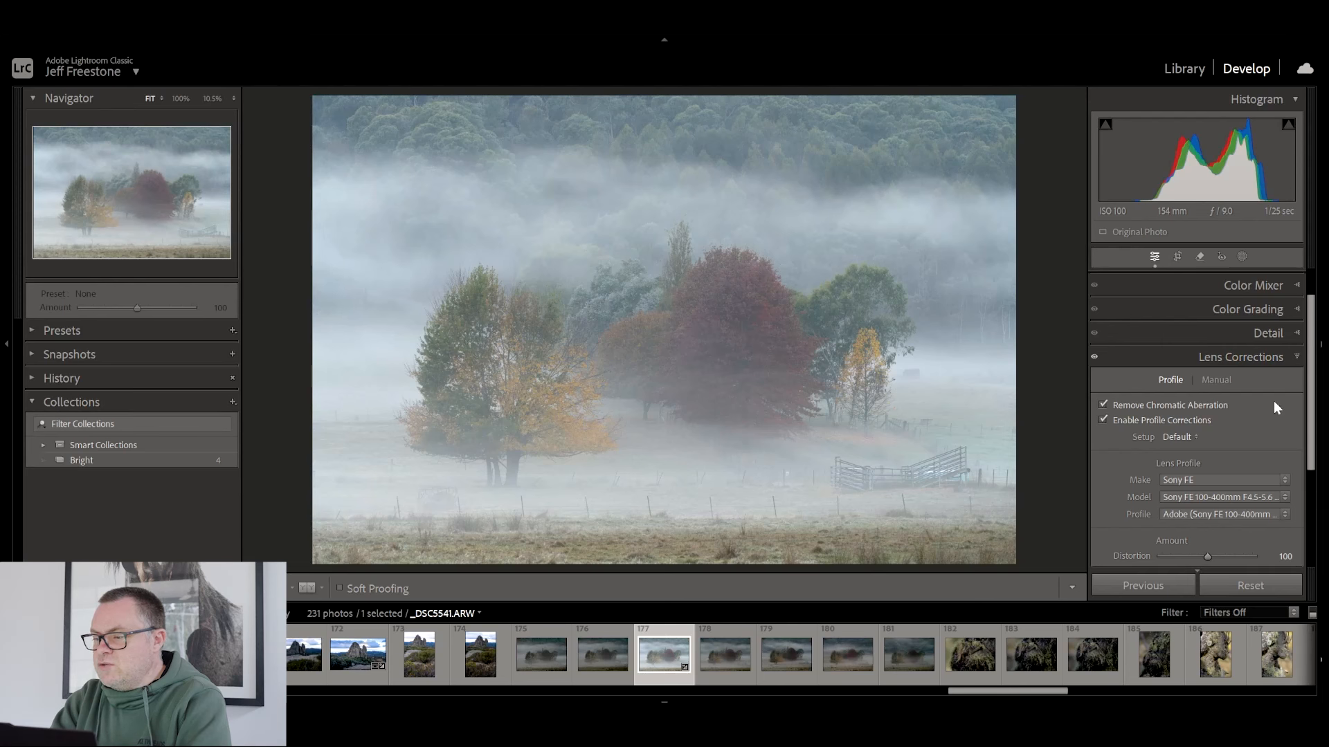
Step: Try a 16 x 9 crop tightened around the trees and the fence
left_click(1297, 356)
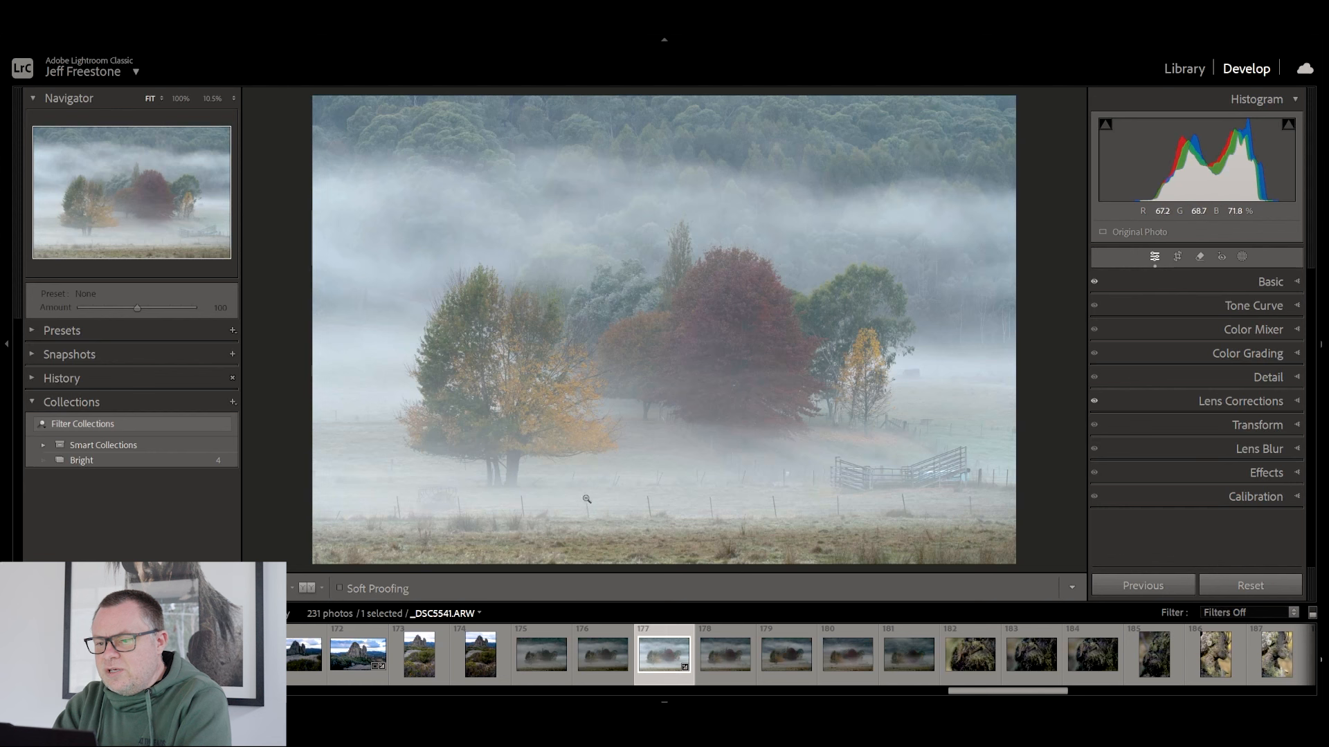
left_click(1177, 256)
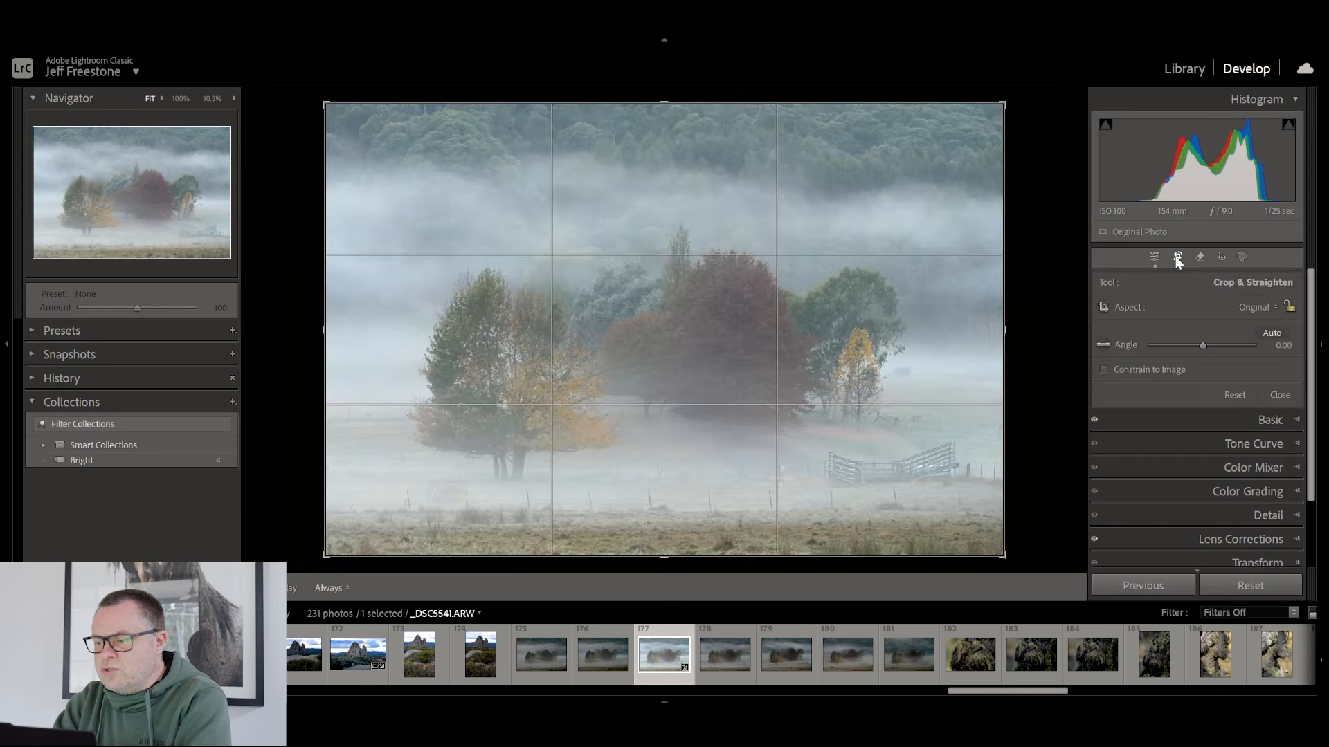
left_click(1239, 308)
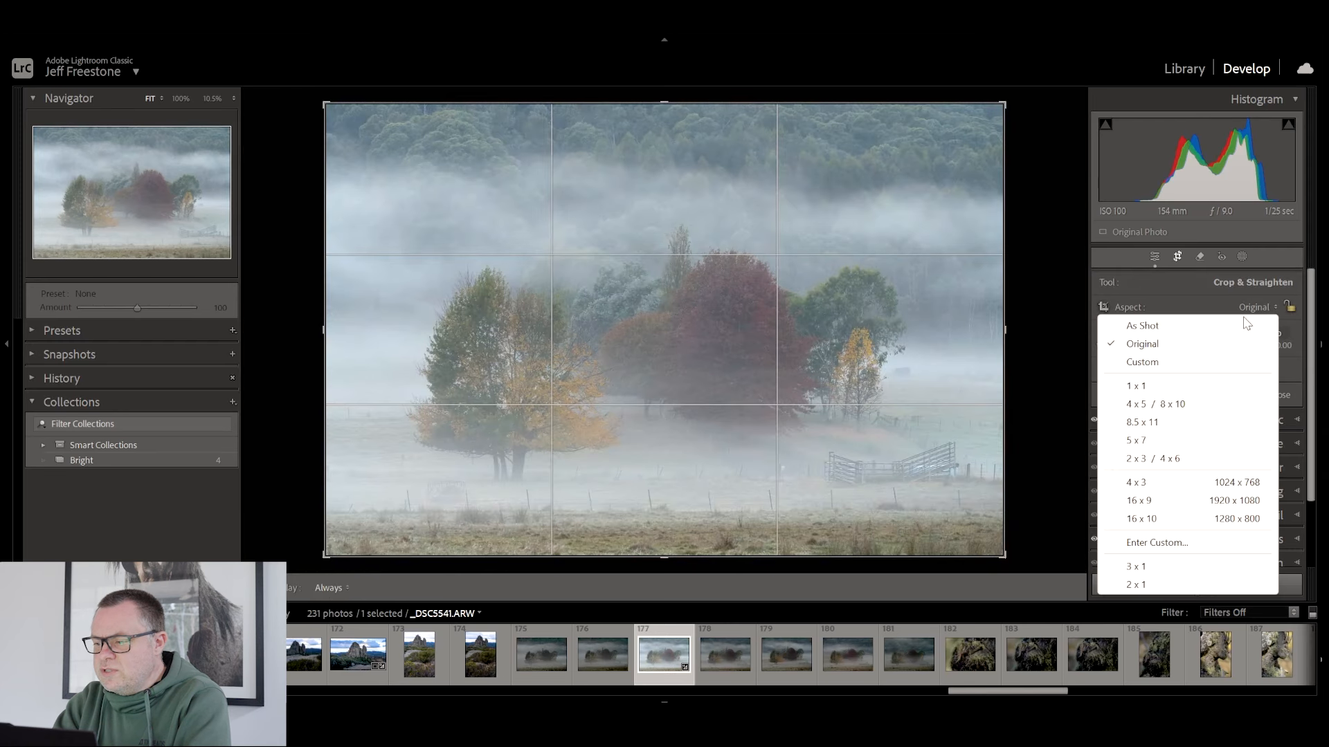
left_click(1188, 502)
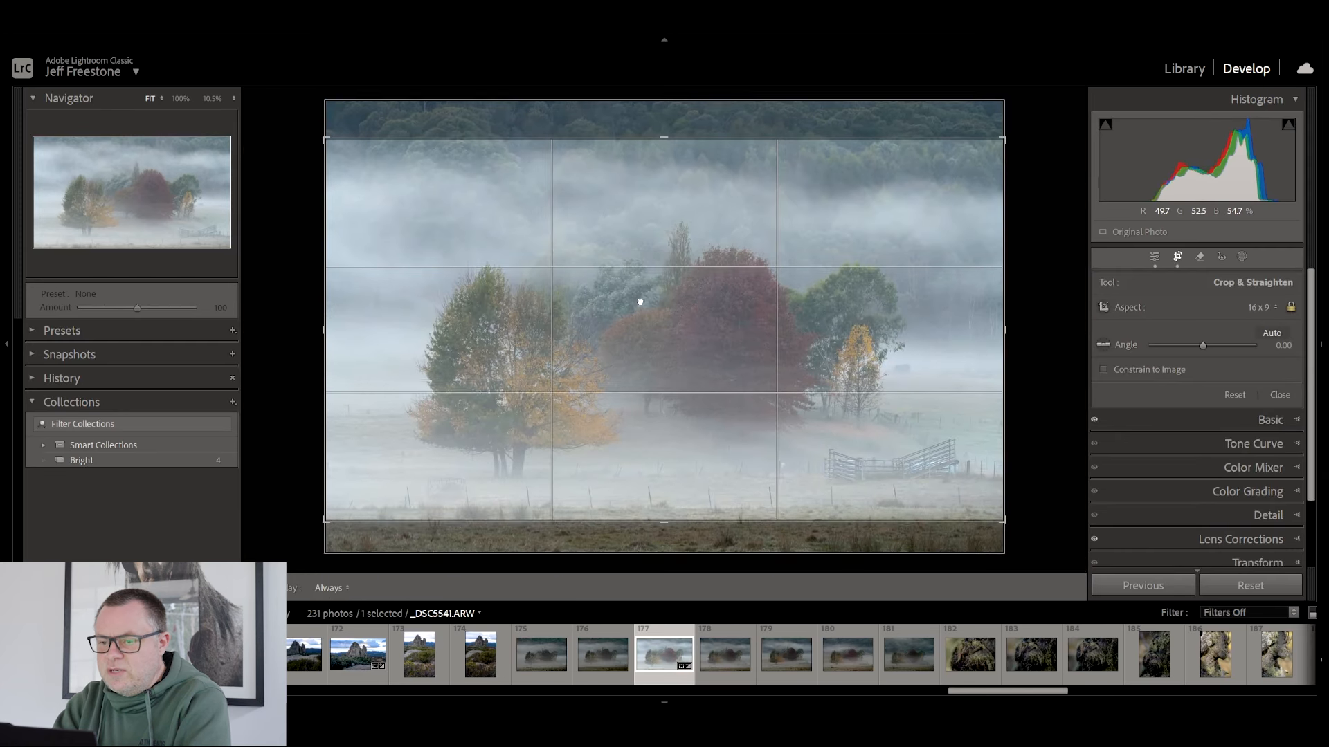
left_click_drag(664, 141, 667, 159)
left_click_drag(661, 261, 661, 267)
key("Return")
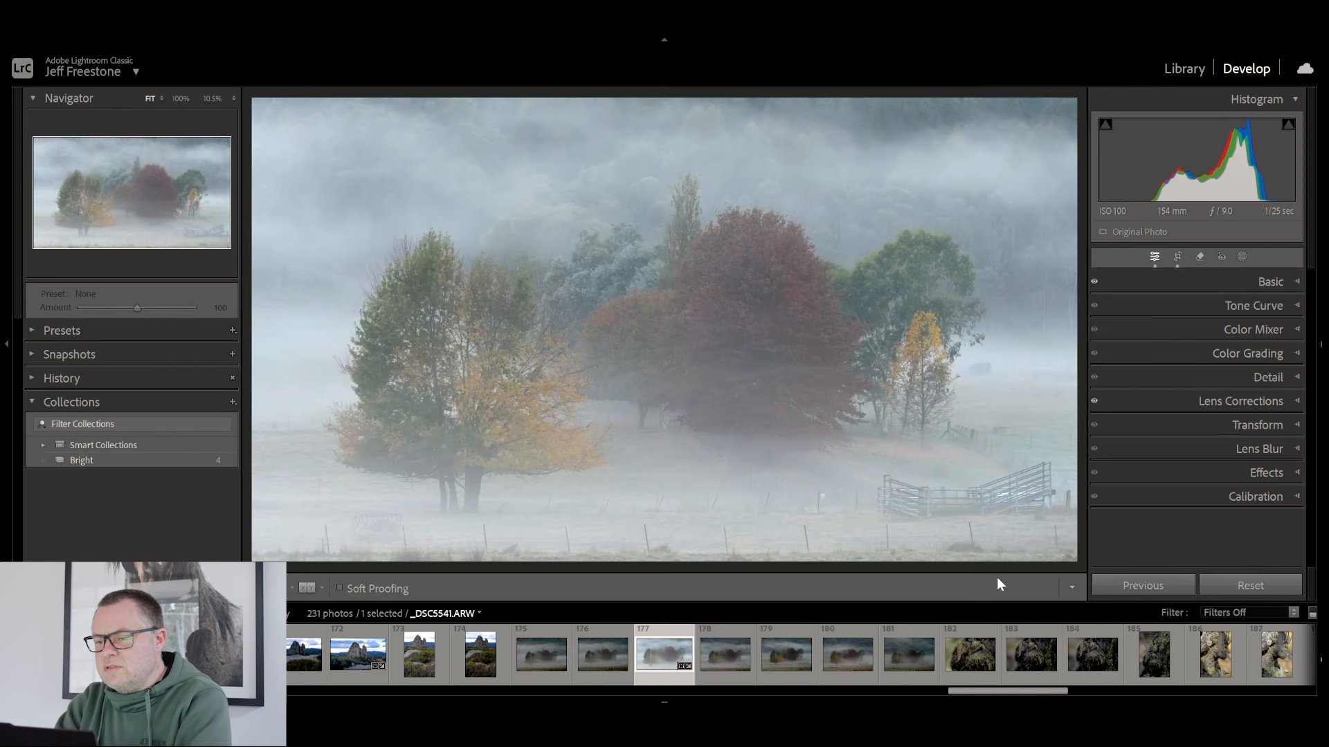
Step: Restore the full-frame crop with the As Shot aspect ratio
left_click(1178, 257)
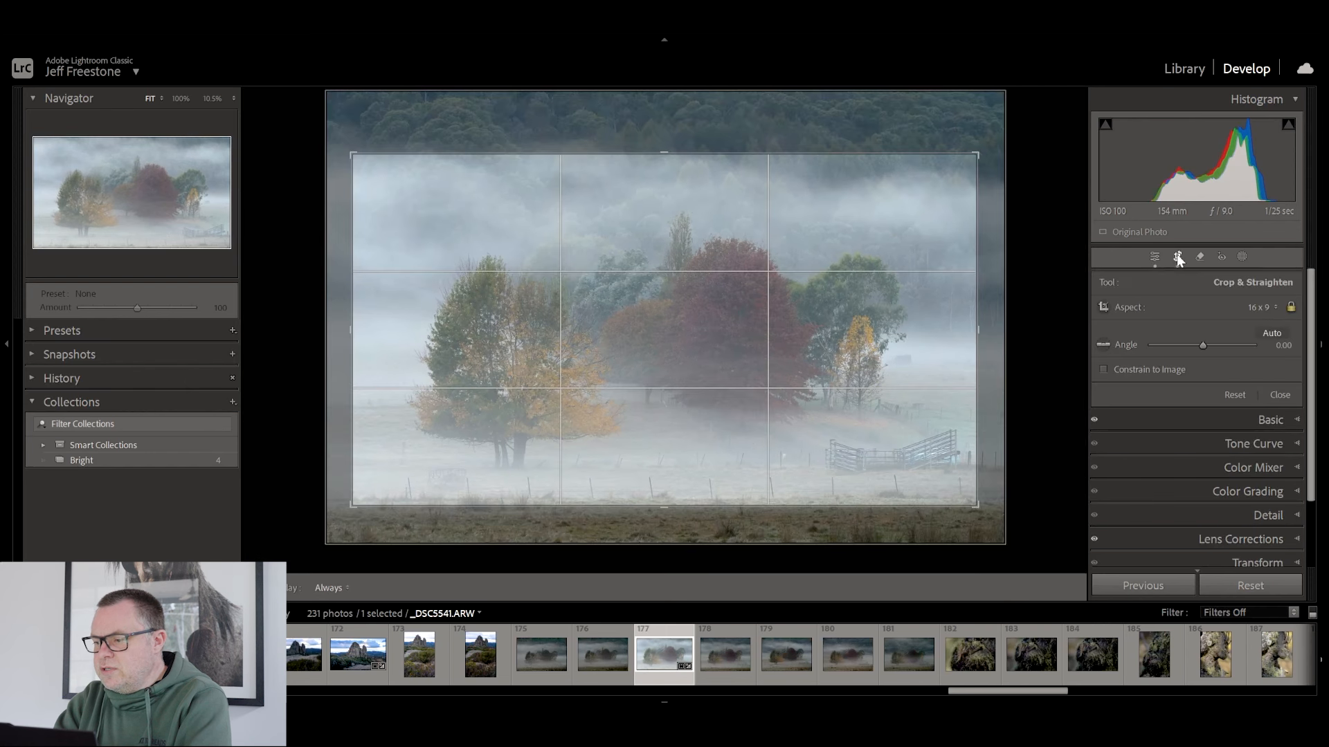
left_click(1257, 307)
left_click(1248, 321)
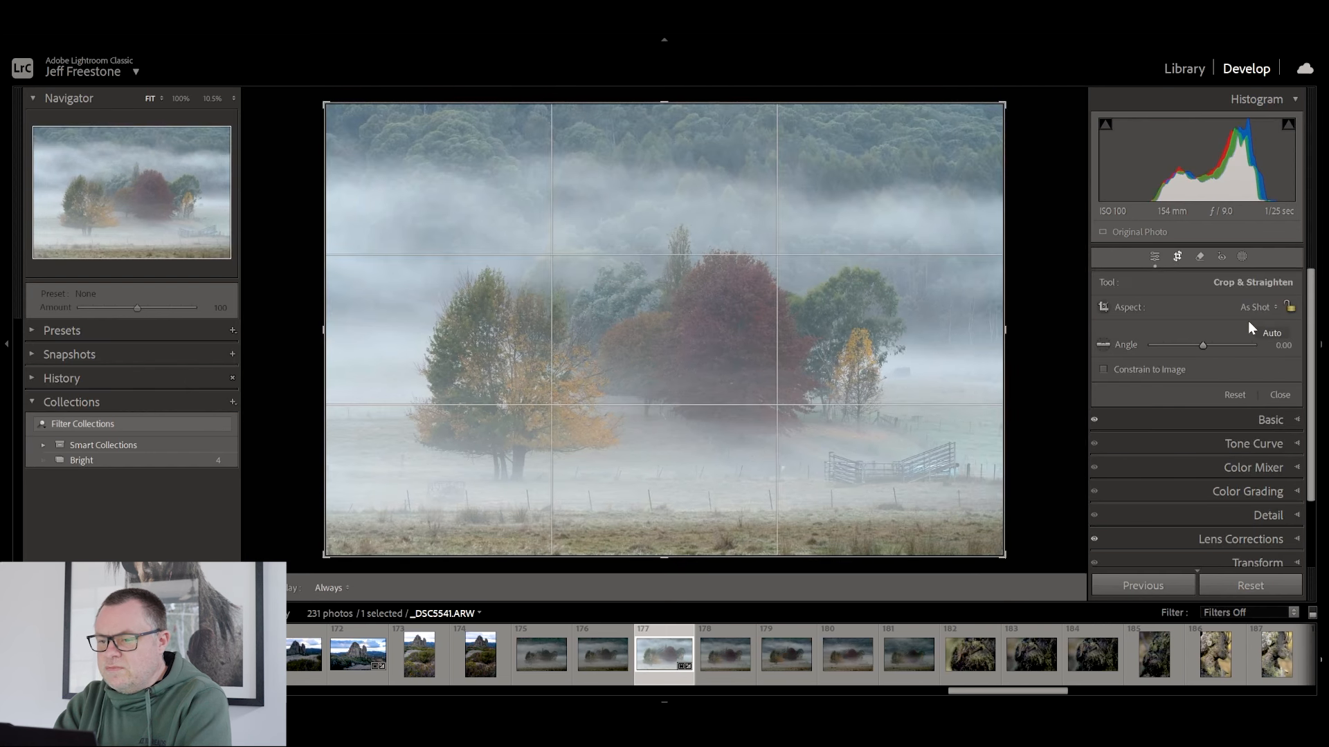
key("Return")
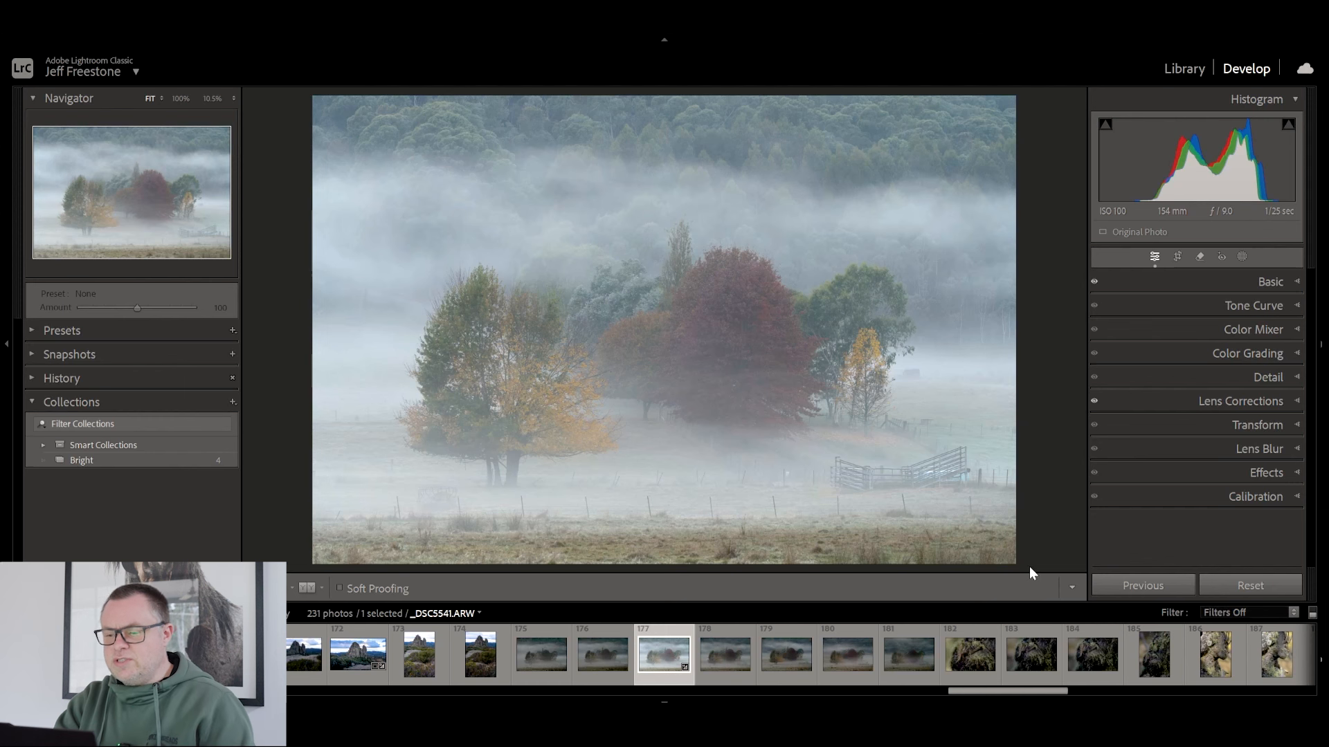
Step: Add a linear gradient mask covering the forested hillside and fading out just above the trees
left_click(865, 408)
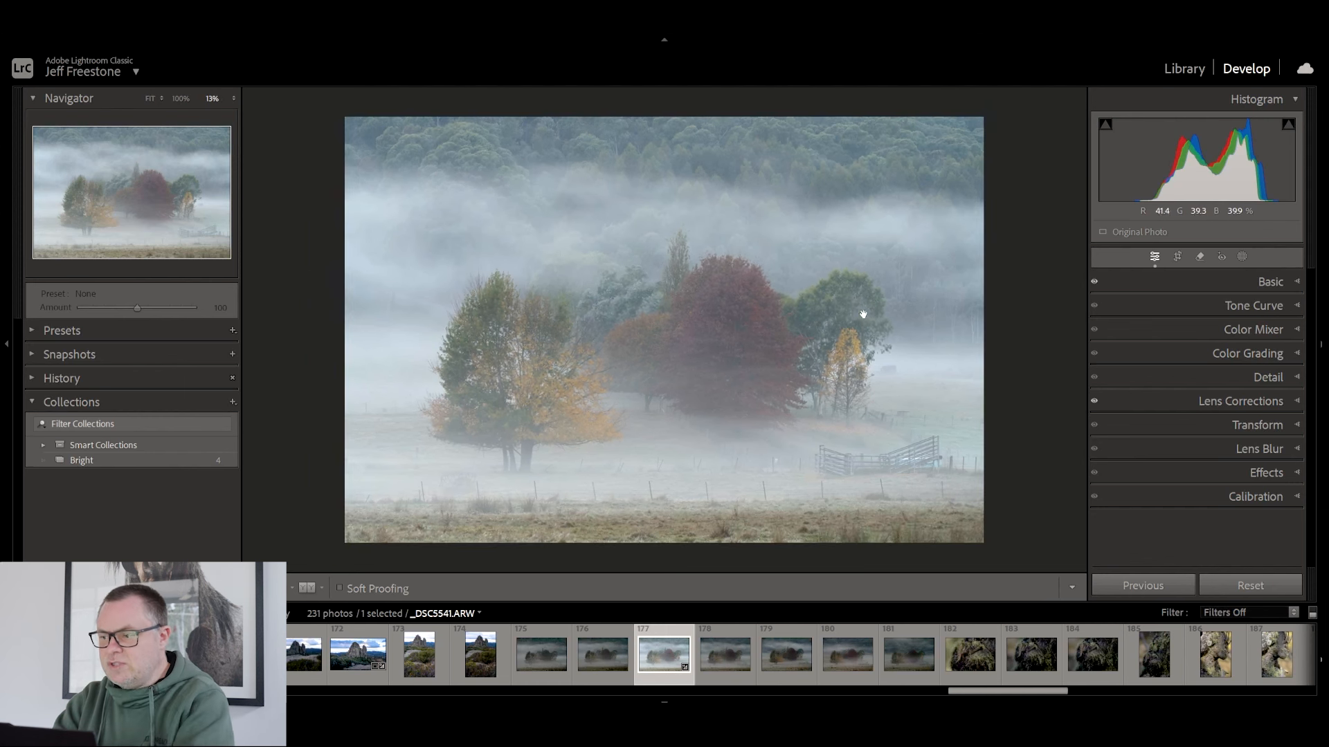
left_click(1241, 257)
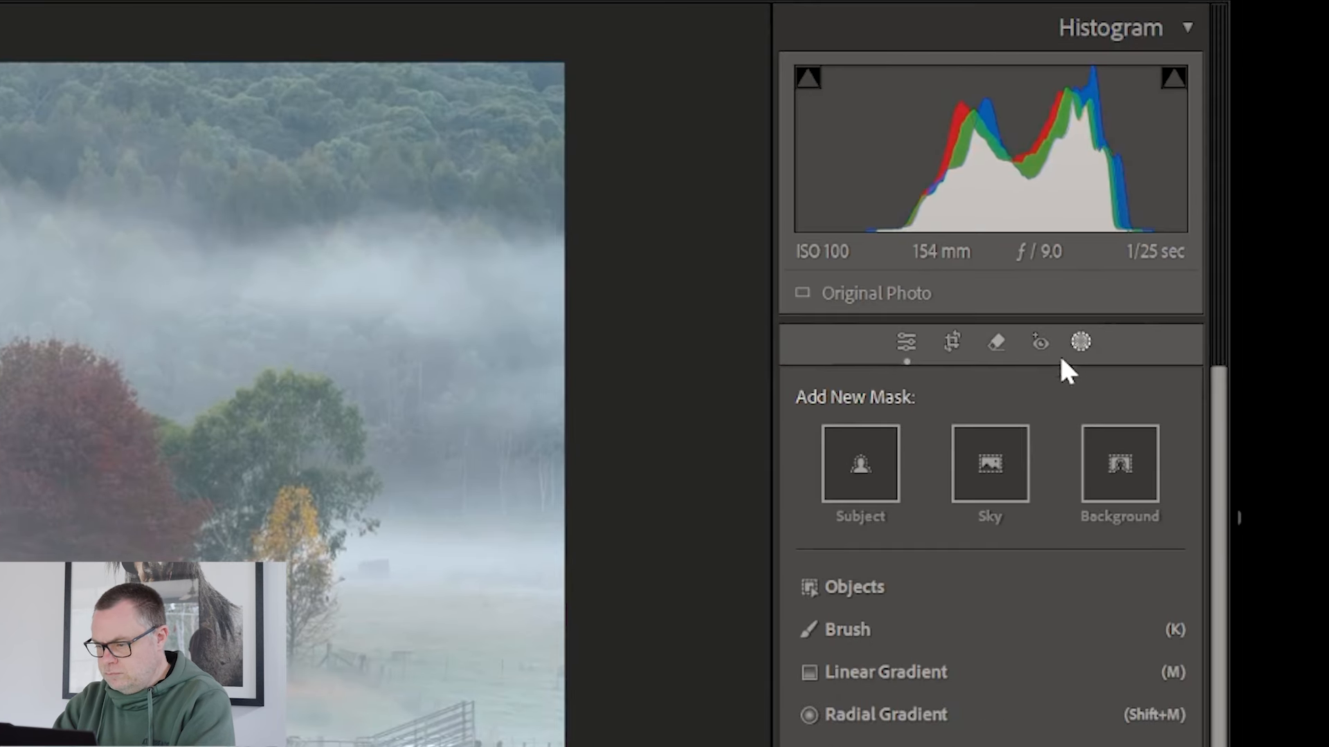
left_click(862, 673)
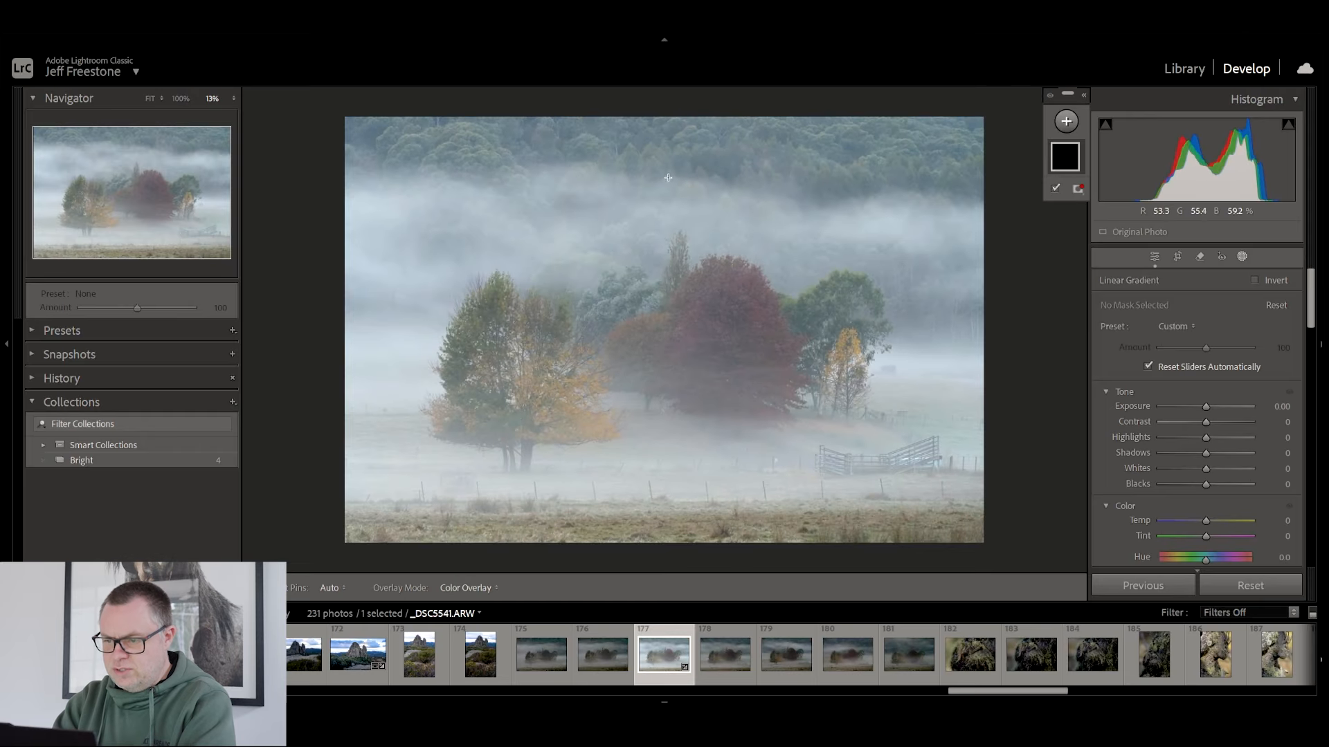
left_click_drag(667, 178, 672, 259)
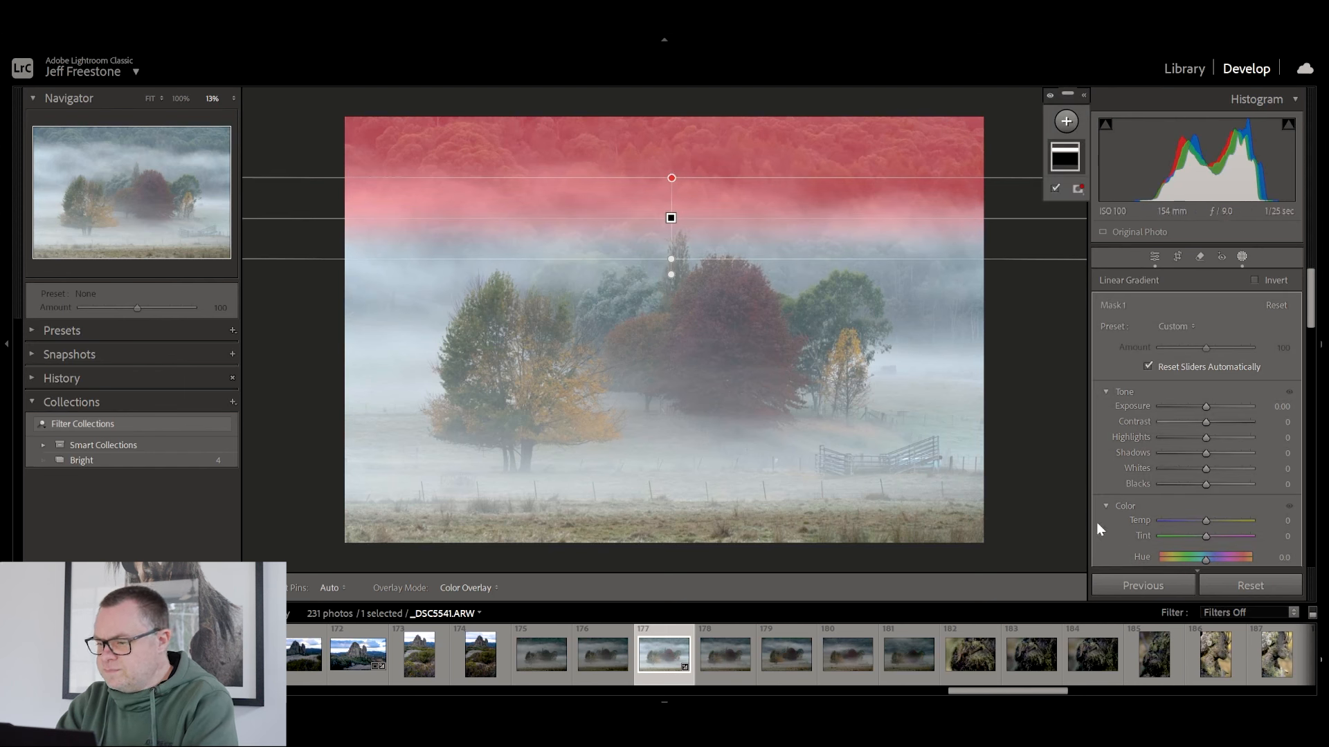
Step: Lower the hillside gradient mask's Dehaze to -44
scroll(1227, 480, "down", 5)
scroll(1227, 481, "down", 8)
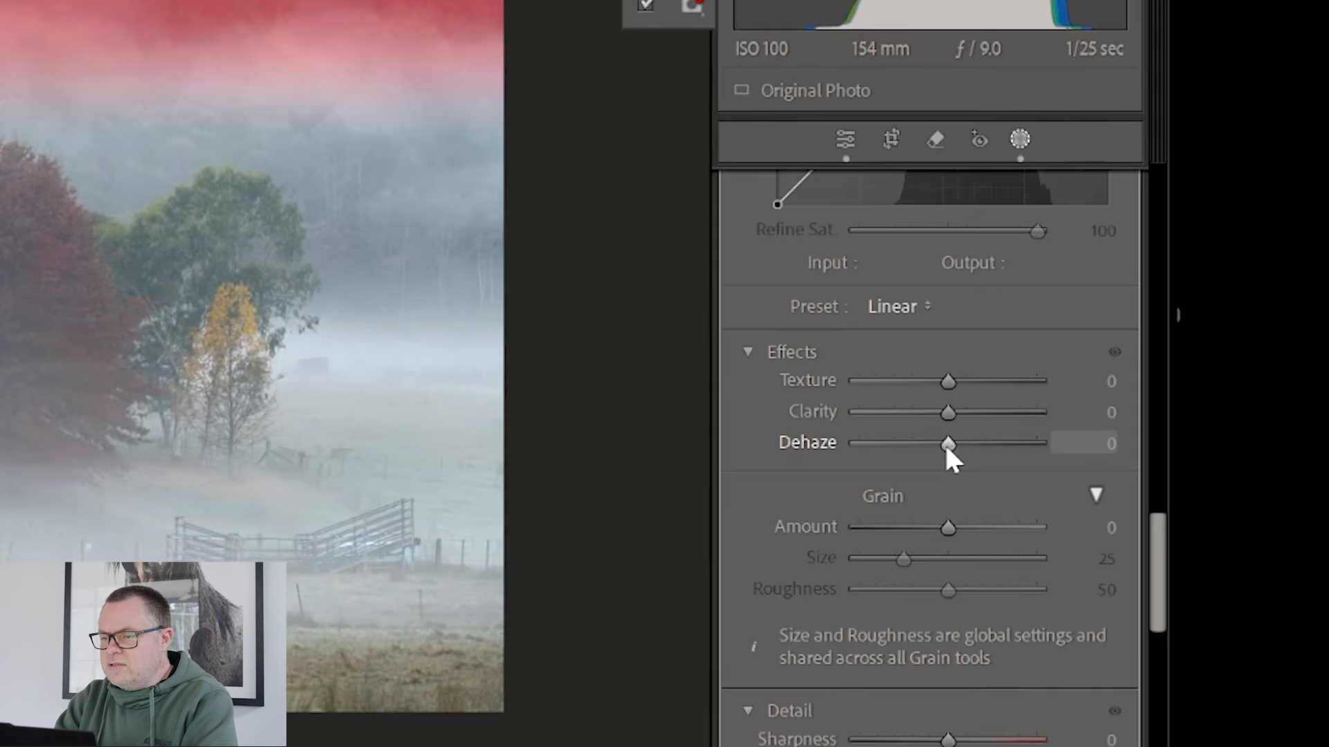
left_click_drag(947, 446, 939, 447)
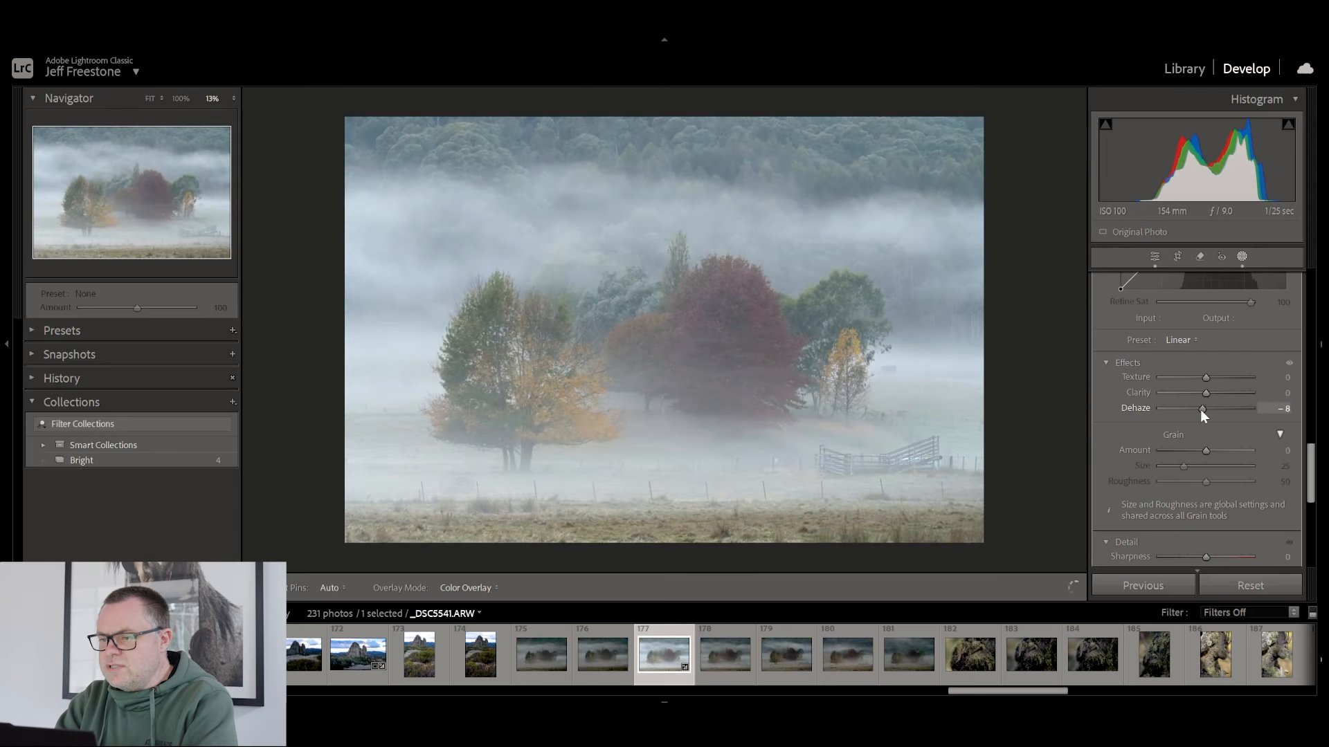
mouse_move(1201, 410)
left_mouse_down()
mouse_move(1177, 410)
mouse_move(1222, 412)
mouse_move(1187, 417)
left_mouse_up()
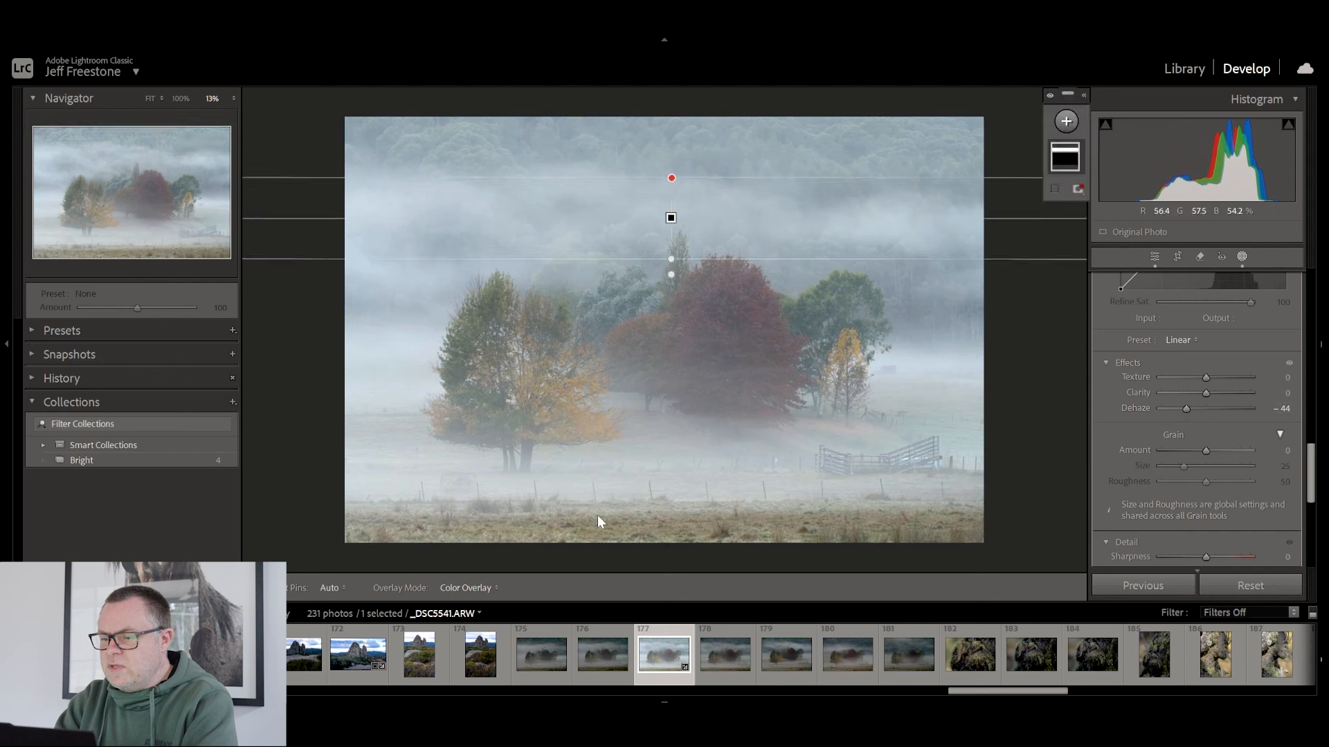
Step: Add a second linear gradient mask over the foreground grass, fading upward to the tree bases, and set its Dehaze to -67
left_click(1067, 122)
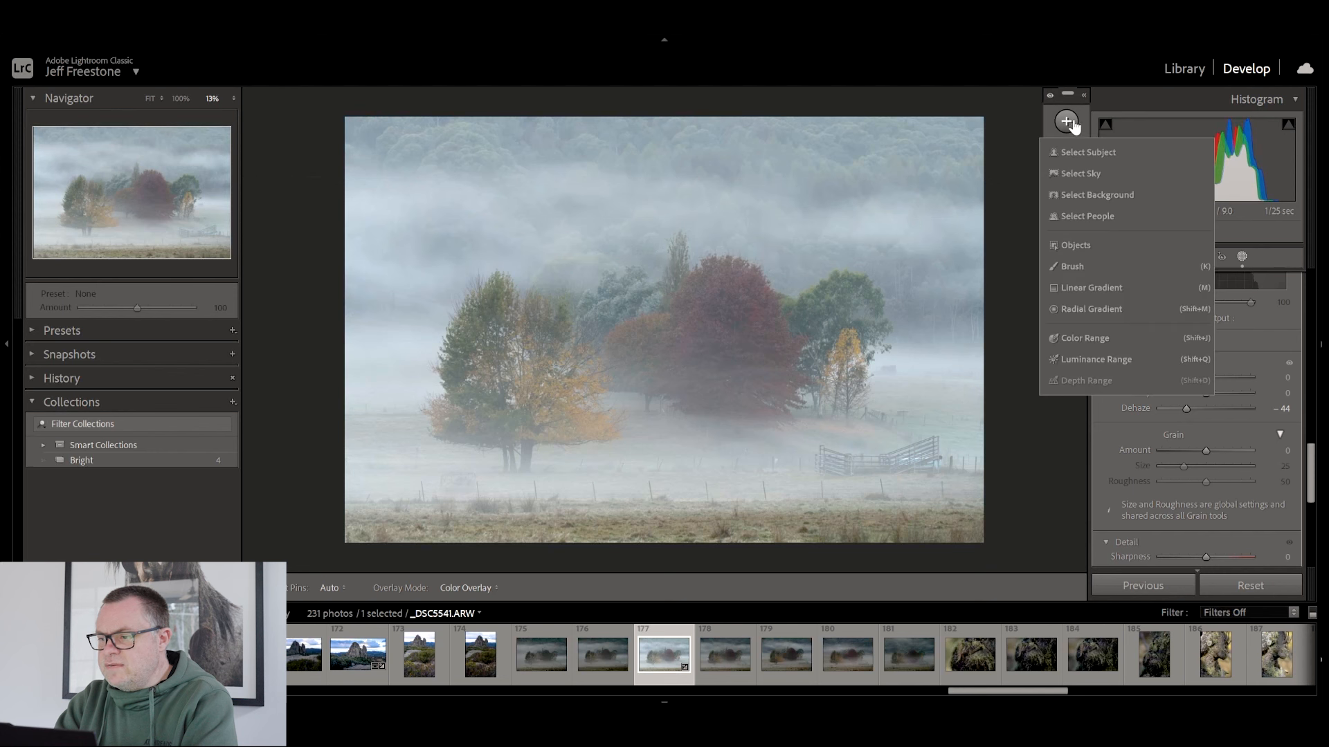
left_click(1087, 286)
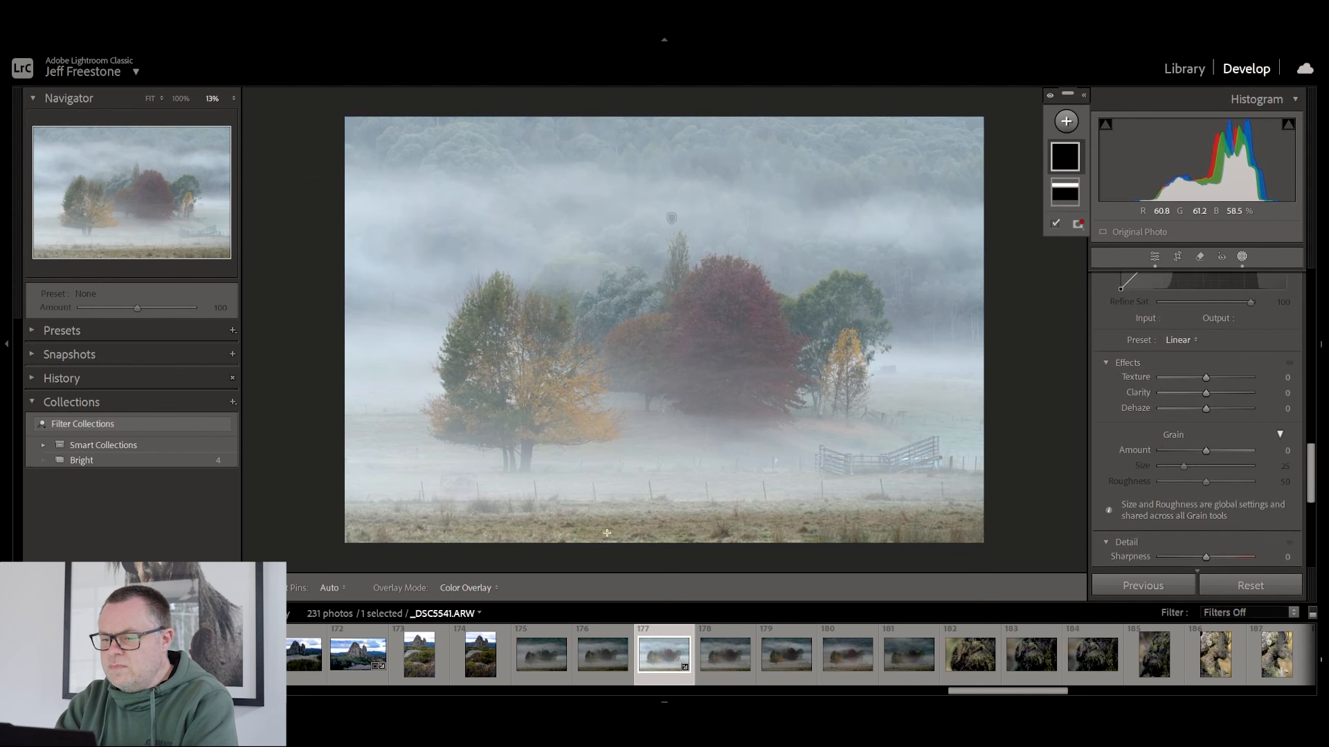
left_click_drag(671, 511, 671, 457)
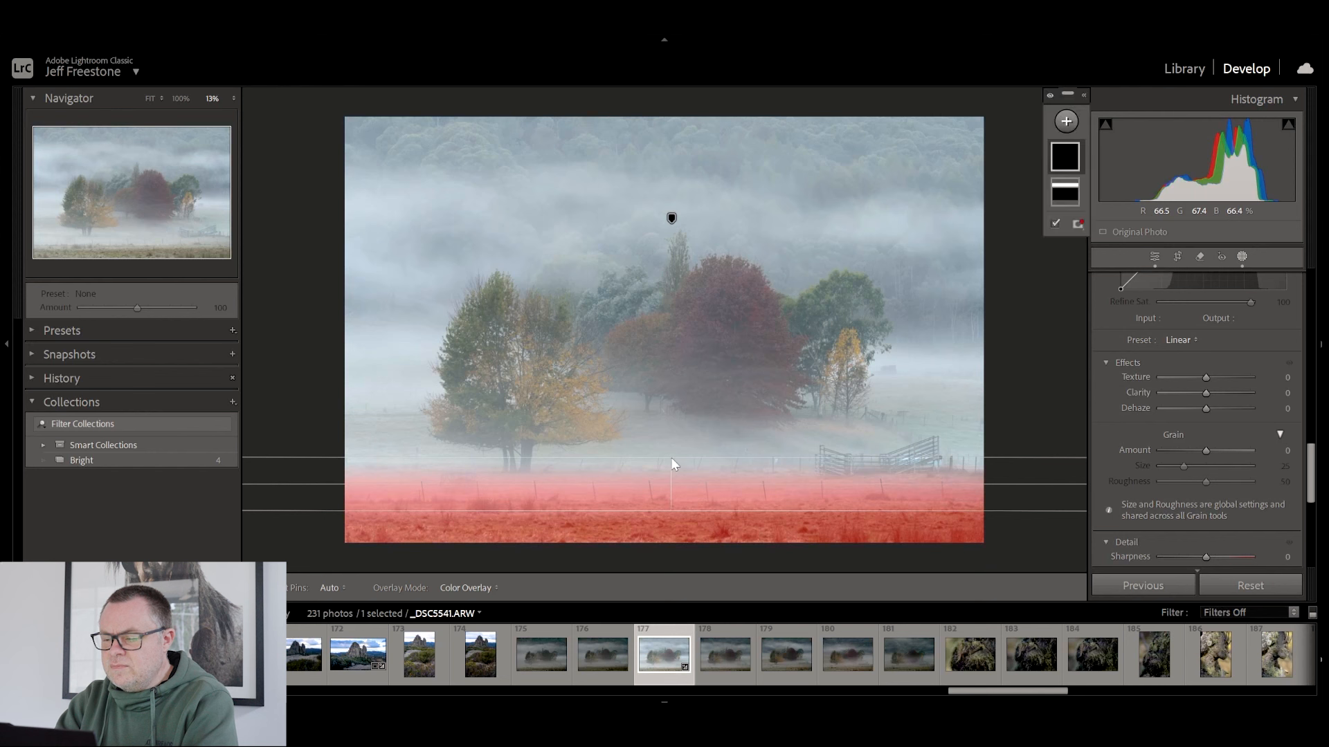
left_click_drag(1209, 408, 1177, 402)
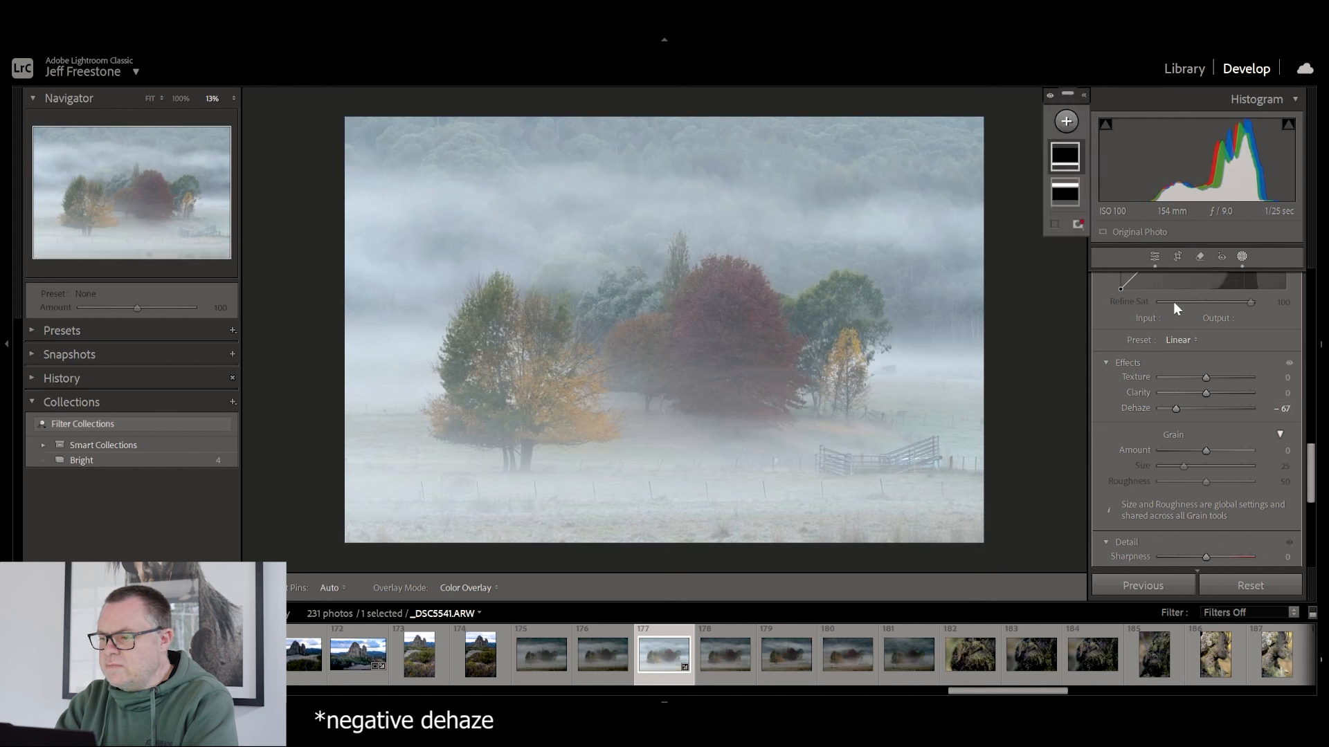
left_click(1244, 255)
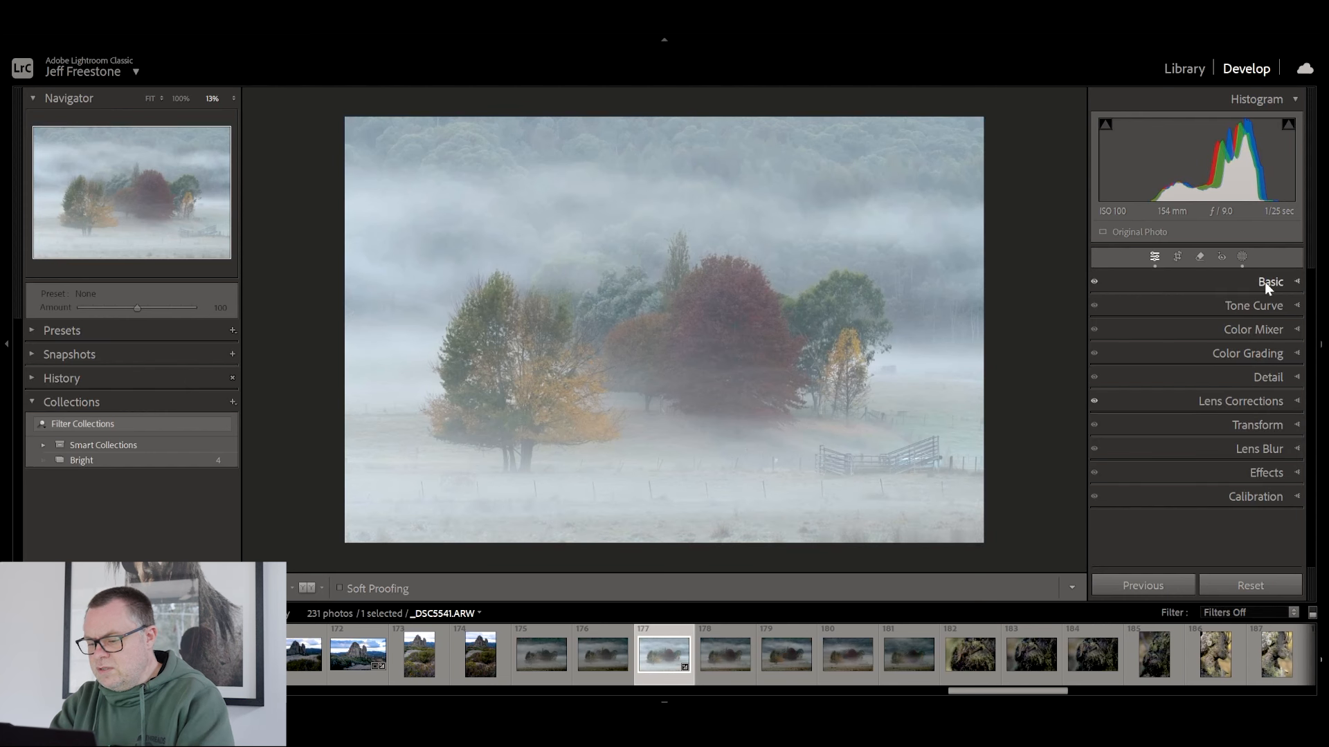
Step: Compare the photo before and after all edits several times
key("backslash")
key("backslash")
key("backslash")
key("backslash")
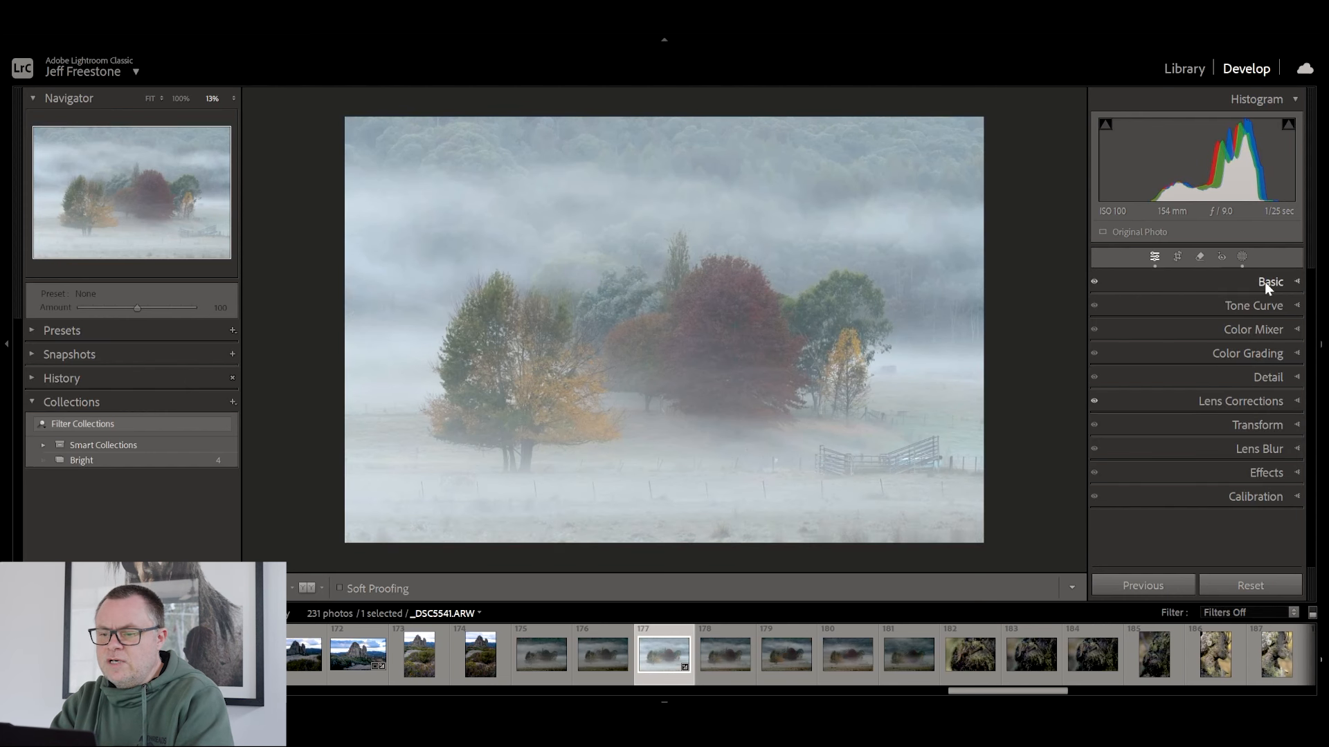
key("backslash")
key("backslash")
key("backslash")
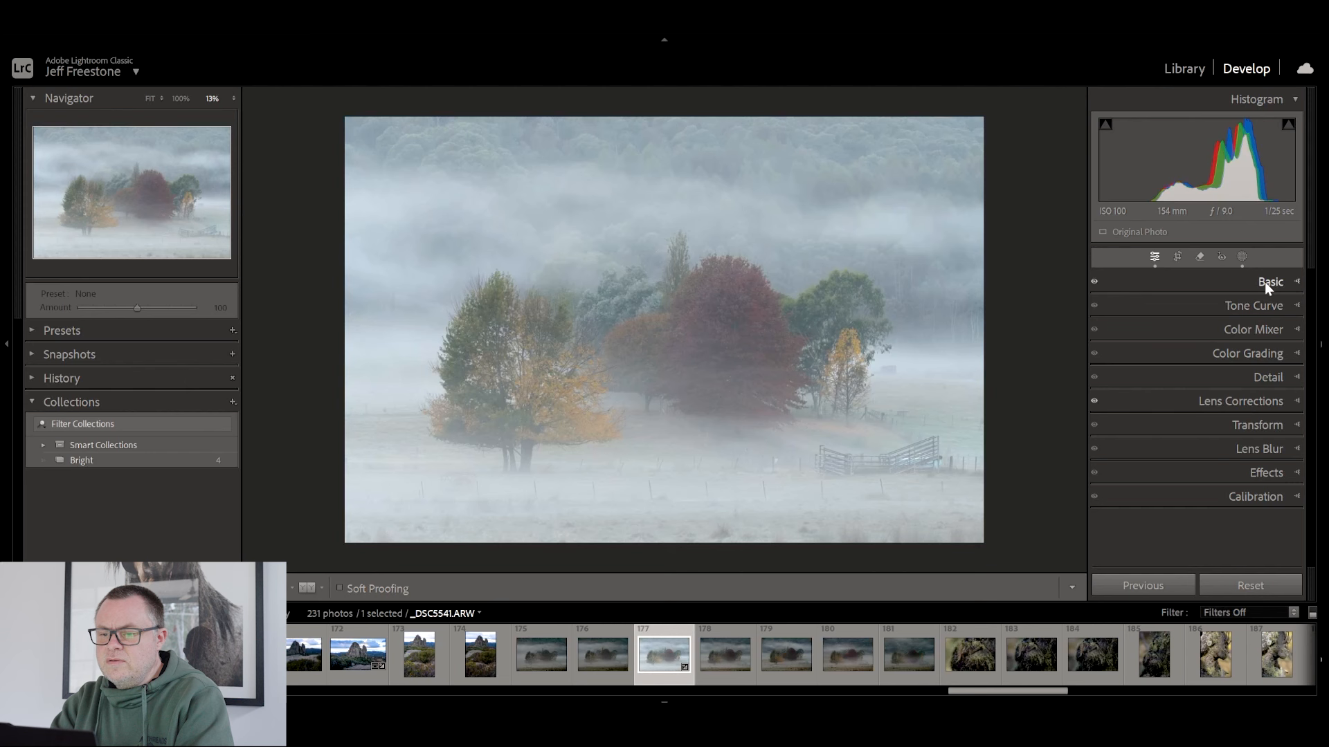
key("backslash")
key("backslash")
key("backslash")
key("backslash")
key("backslash")
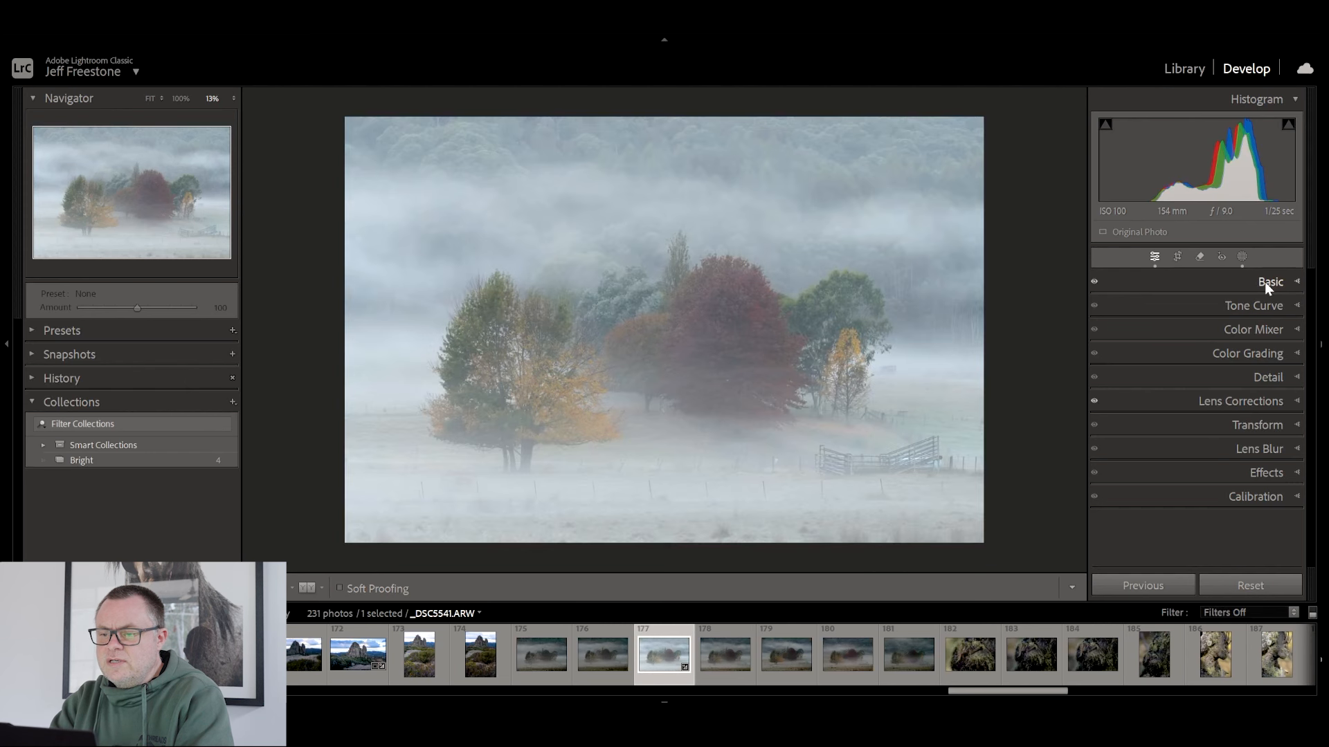
key("backslash")
key("backslash")
Step: Expand the list of masks and compare the photo with both gradient masks switched off and on
left_click(1243, 259)
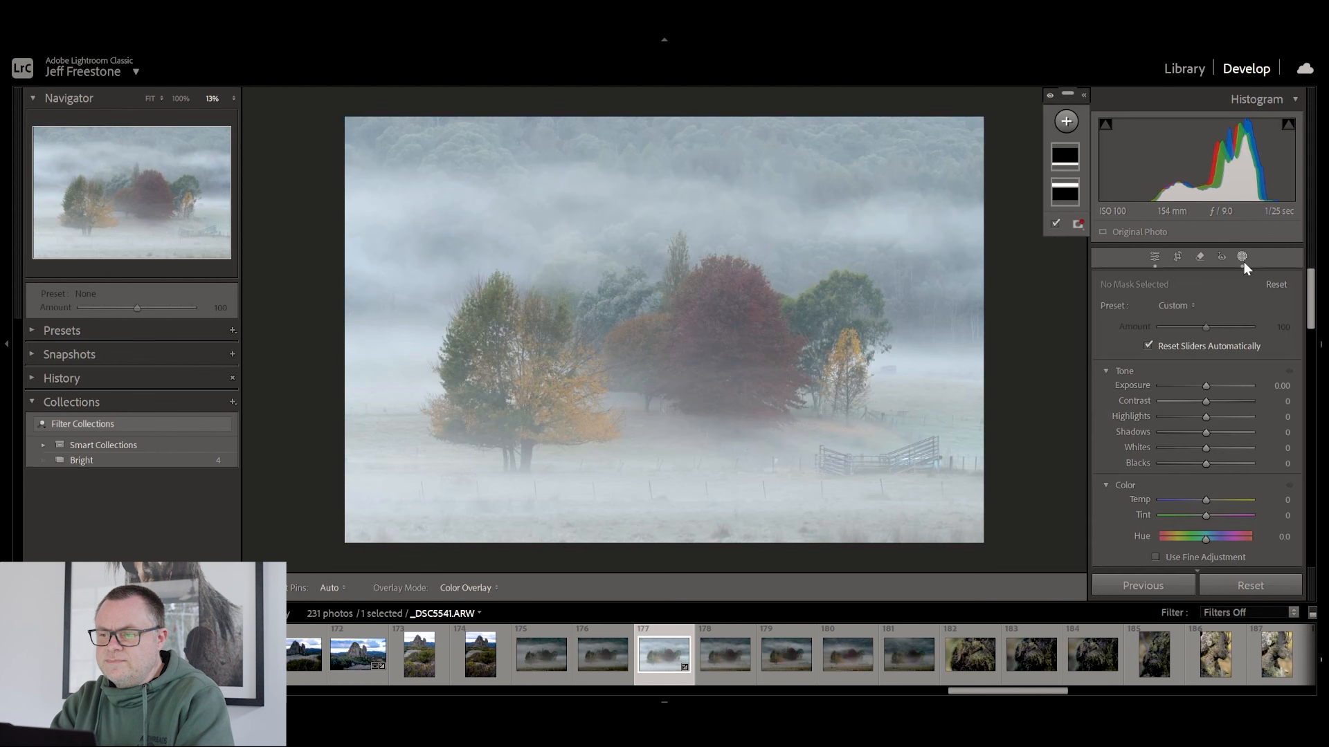
left_click(1084, 97)
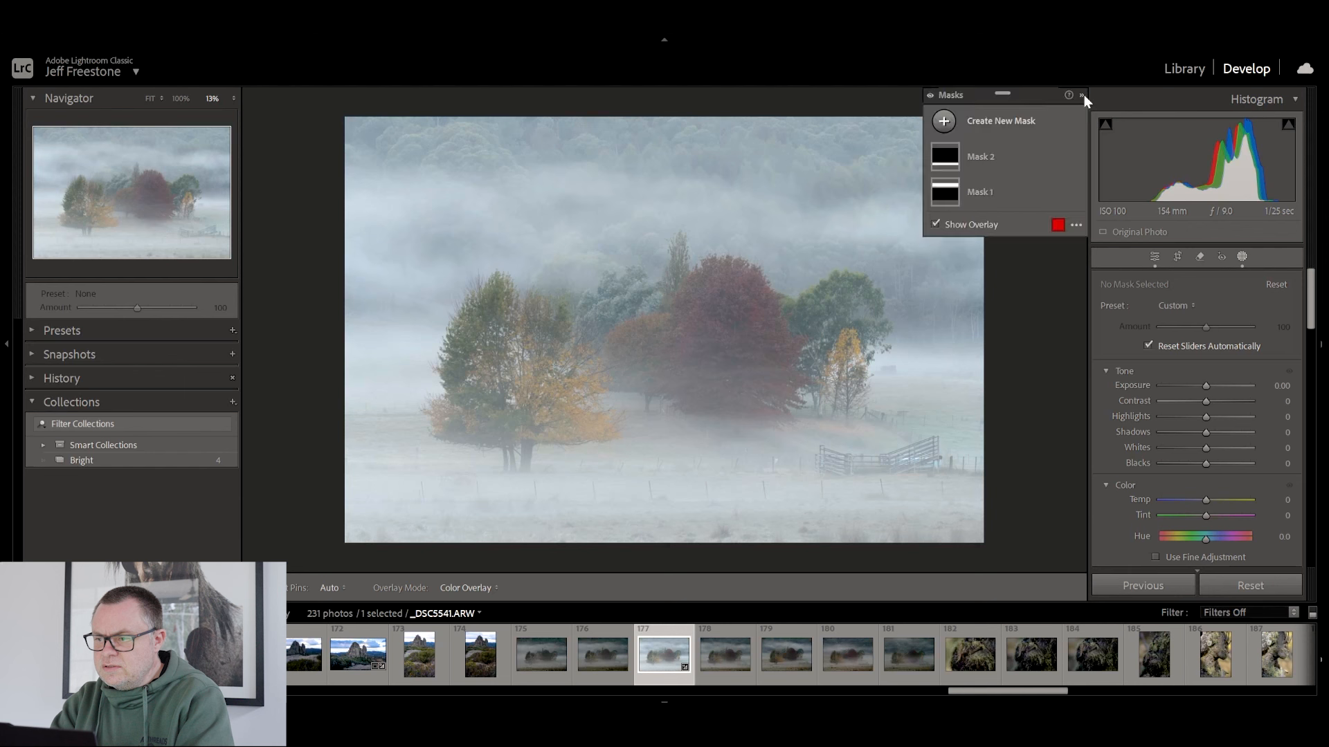
left_click(993, 121)
left_click(993, 120)
left_click(928, 96)
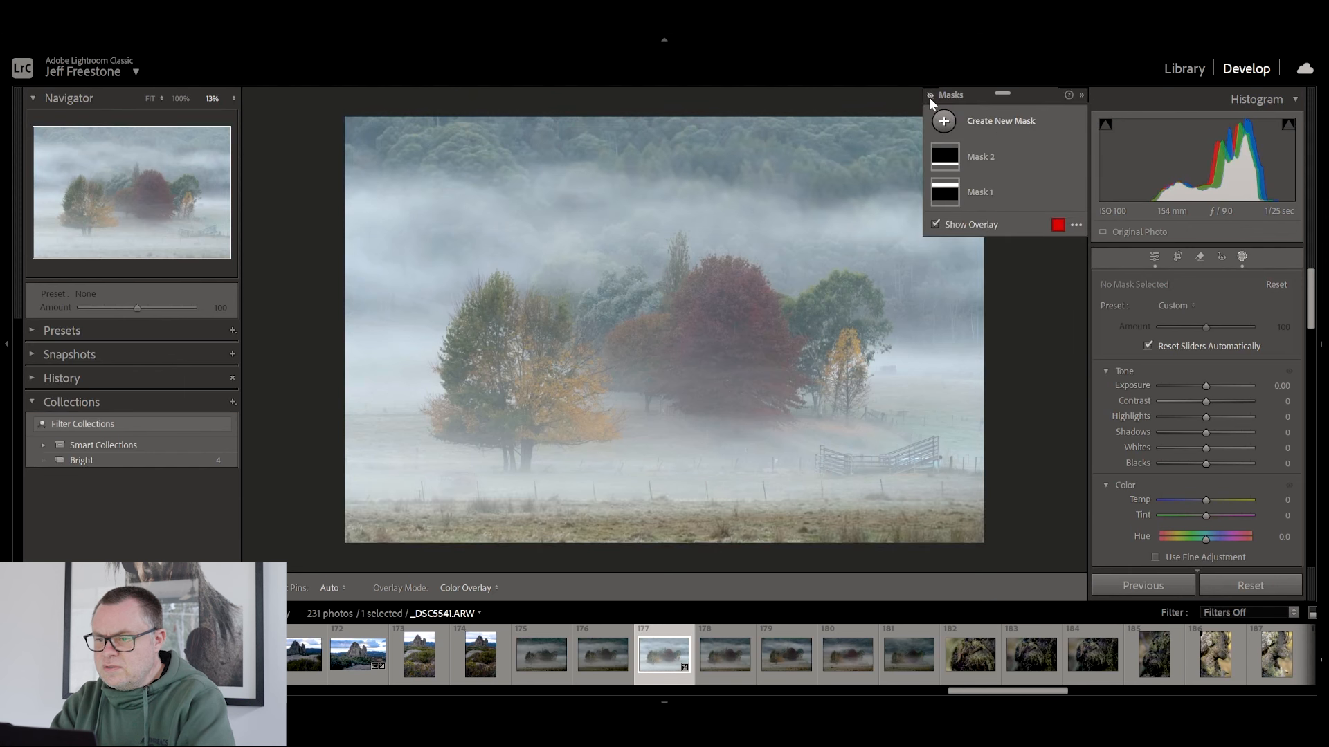
left_click(930, 95)
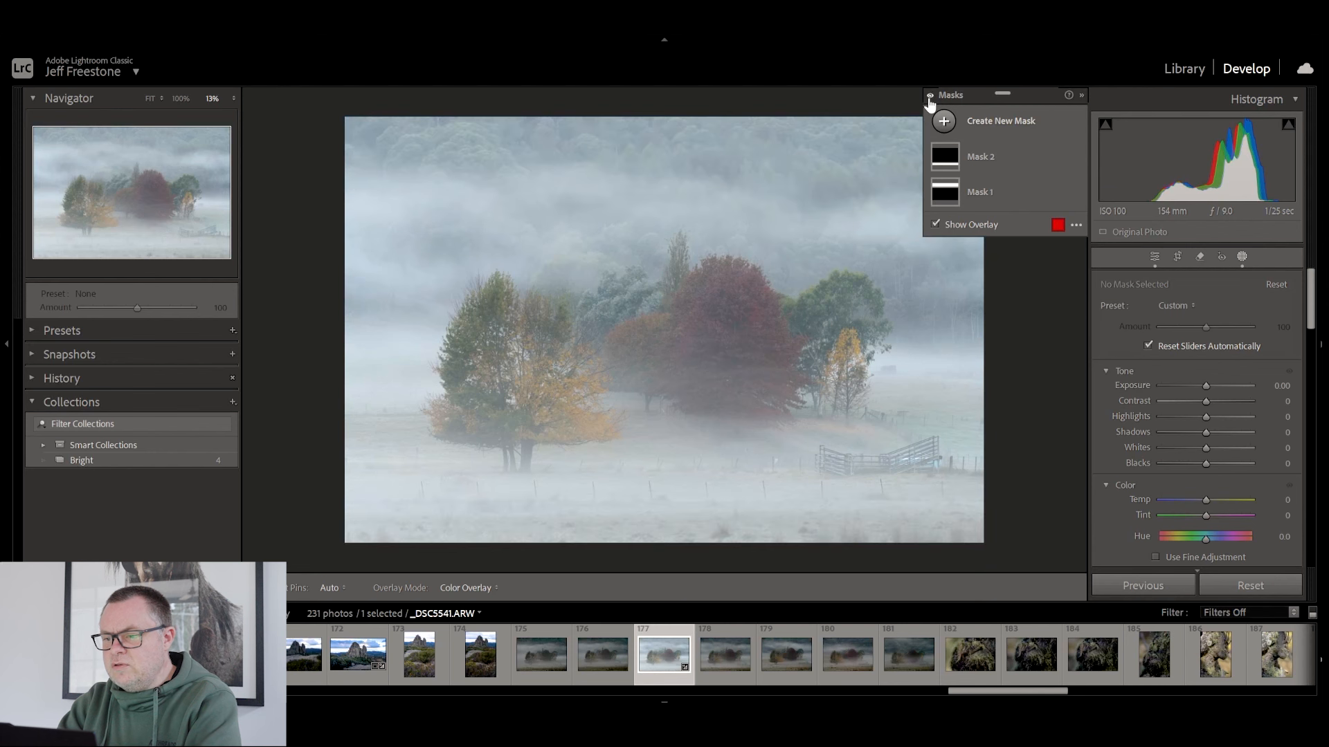
left_click(930, 95)
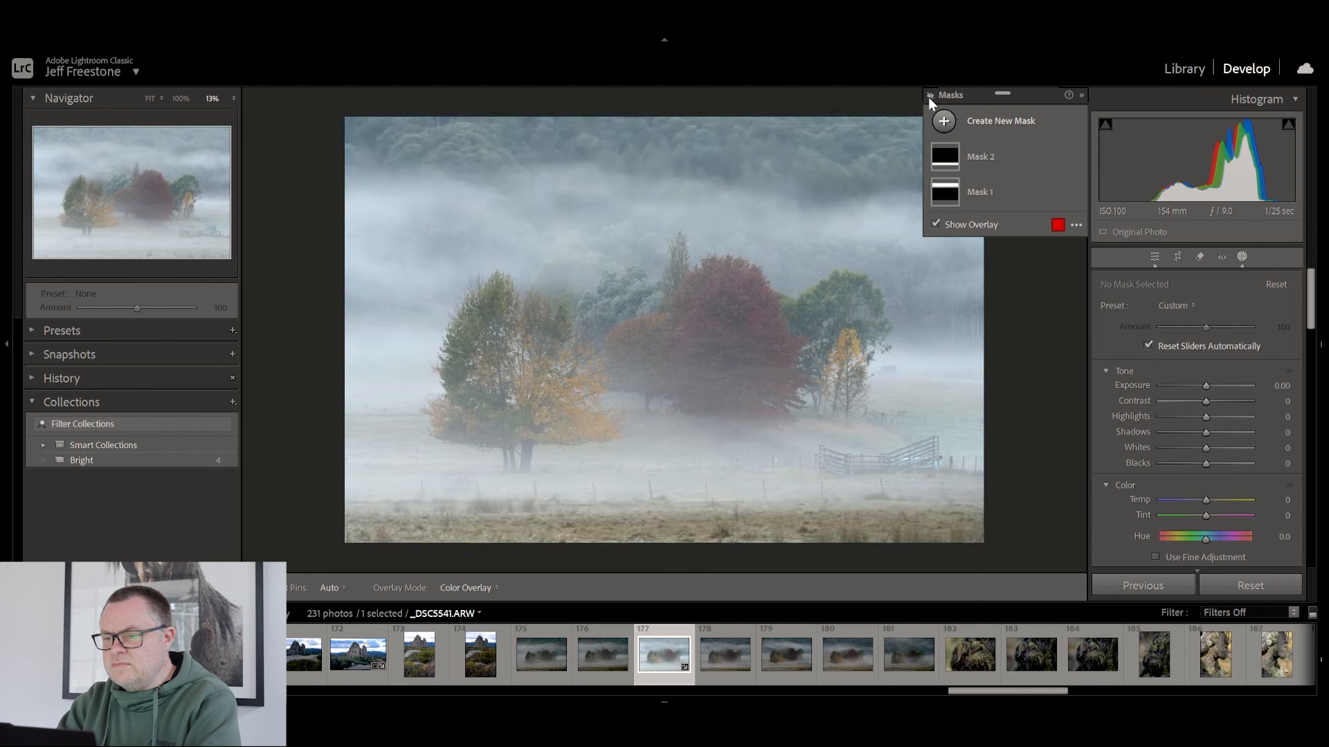
left_click(930, 95)
left_click(929, 96)
left_click(930, 95)
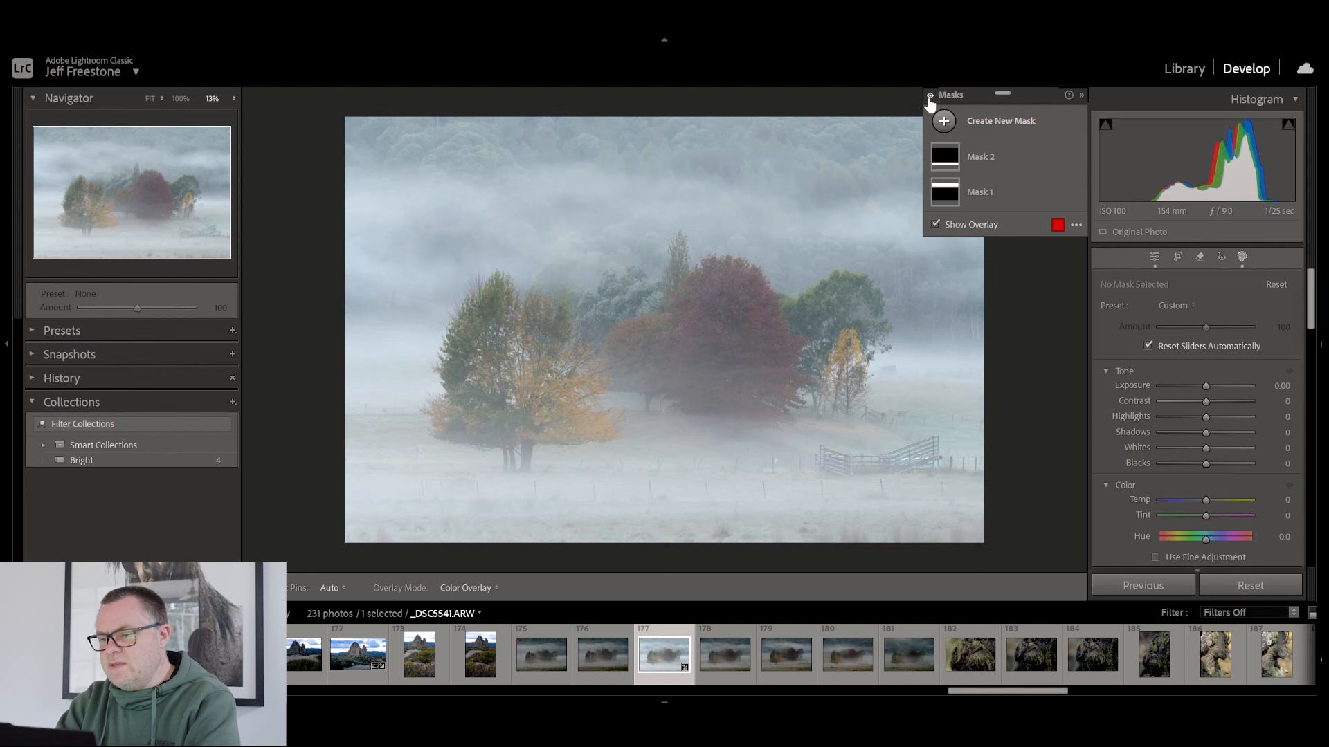
left_click(929, 96)
left_click(929, 96)
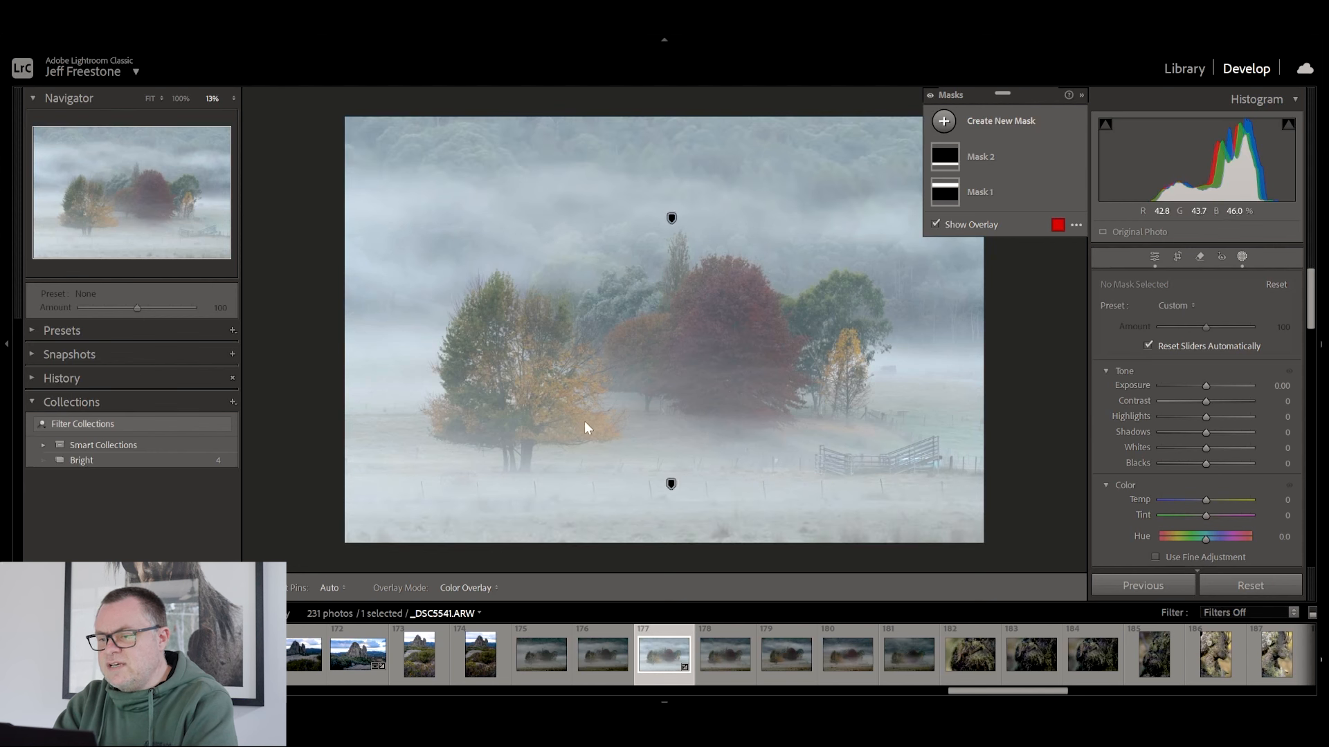
left_click(930, 96)
left_click(930, 96)
left_click(930, 96)
left_click(929, 96)
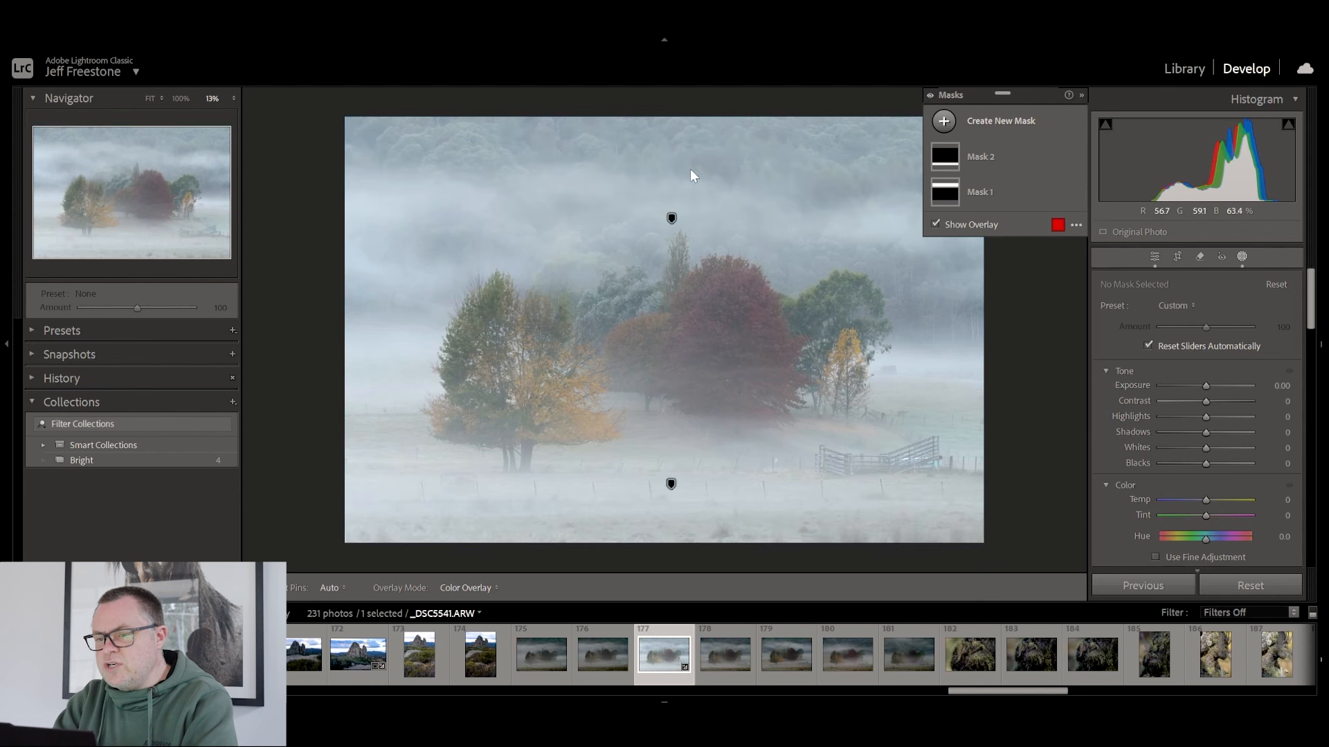
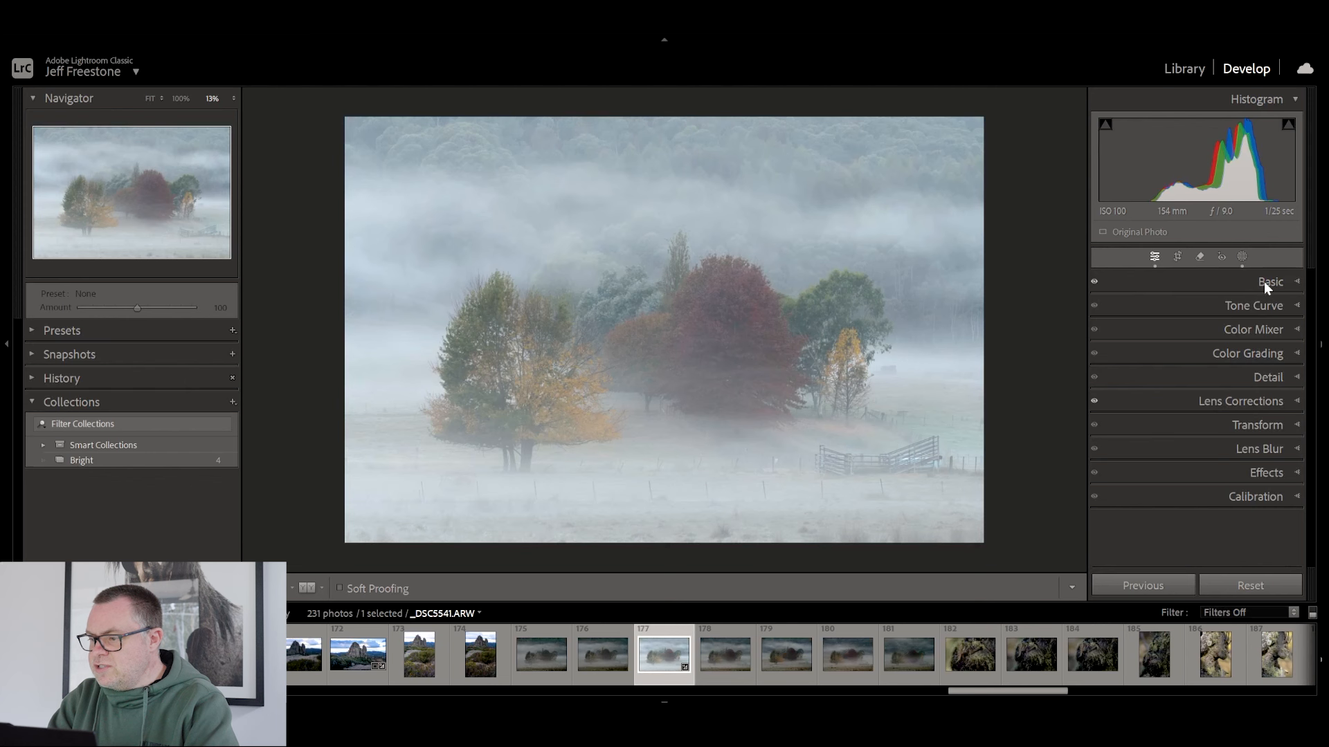
Step: Leave masking and view the original, unedited version of the photo against the edited one
left_click(1264, 281)
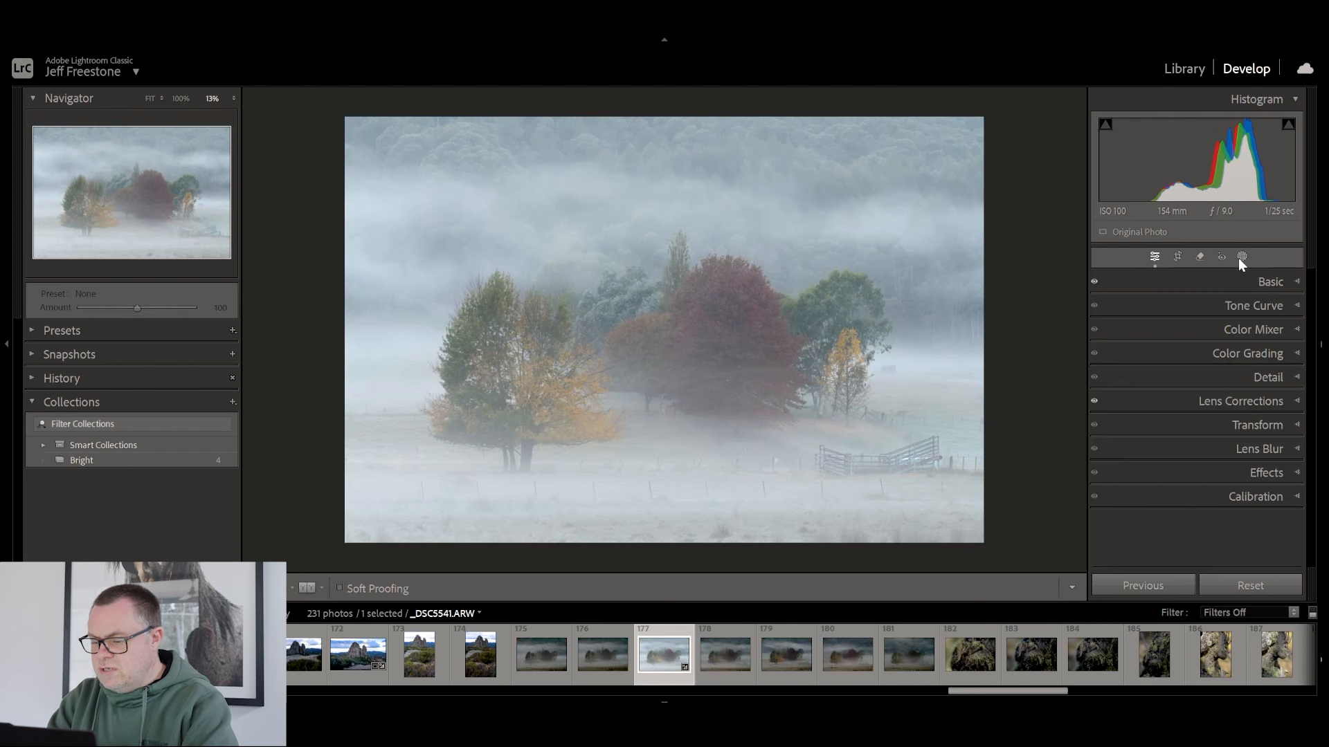
key("backslash")
key("backslash")
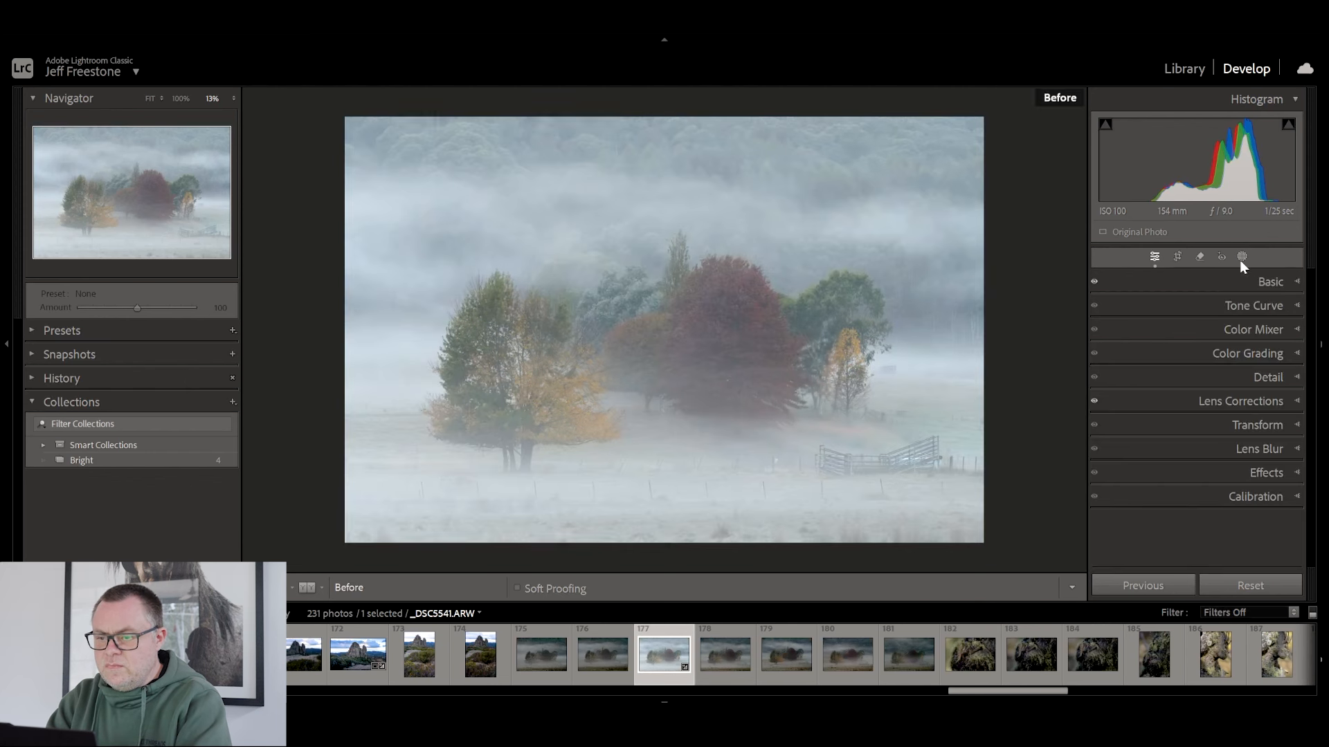
key("backslash")
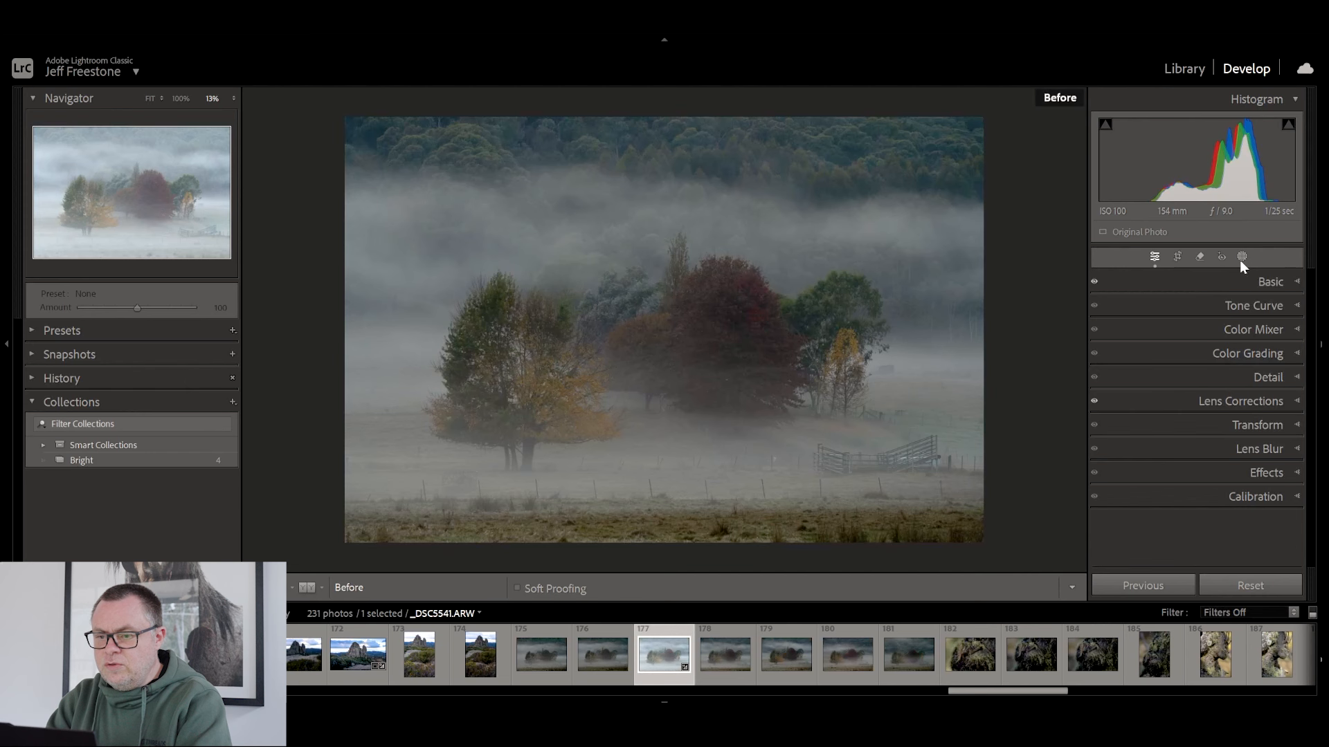
Step: Return to the edited version and paint a new brush mask over the yellow tree and the red trees in the middle
key("backslash")
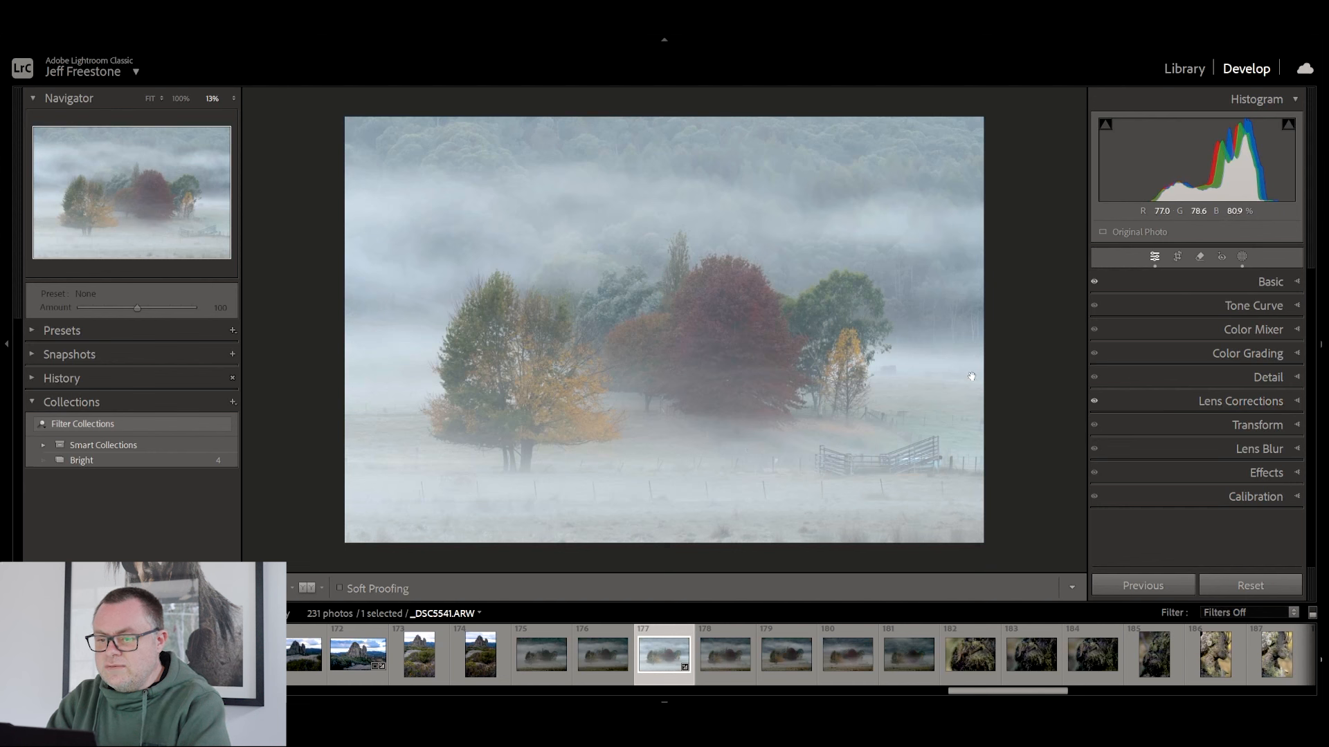
left_click(1260, 283)
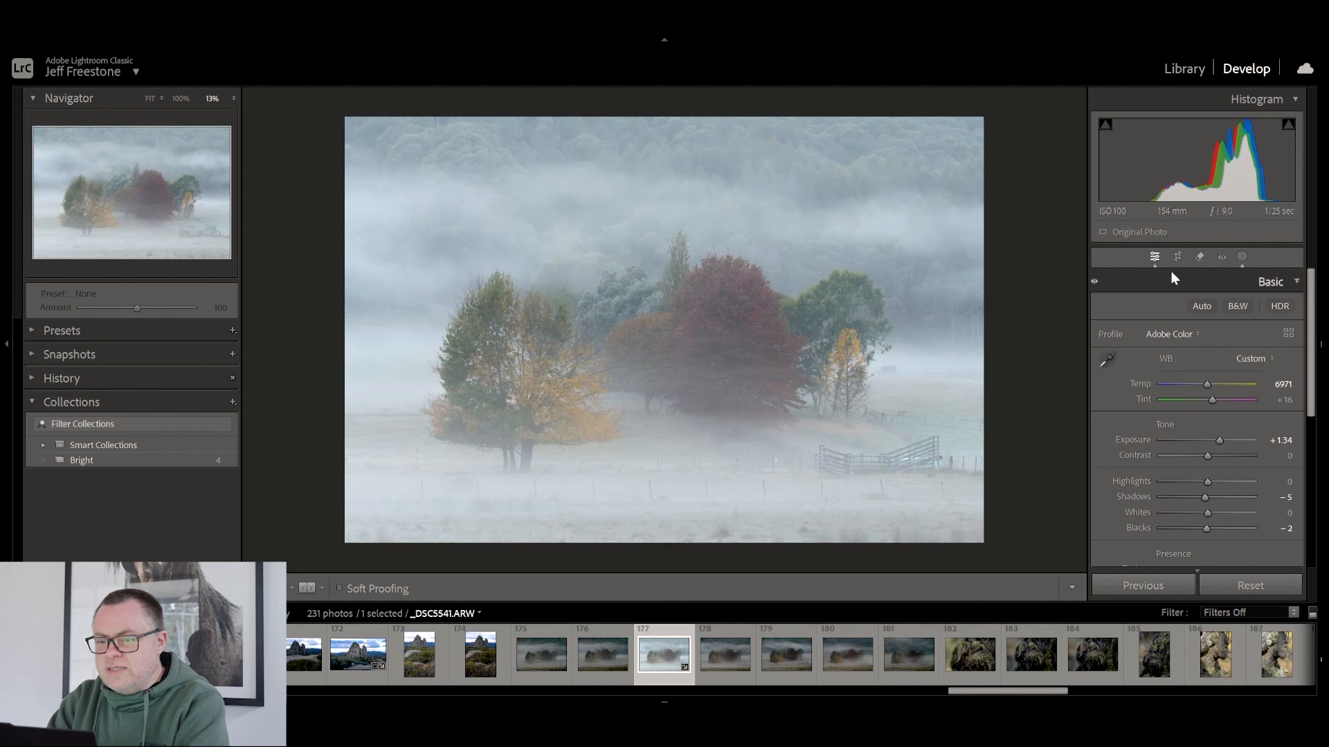
left_click(1242, 258)
left_click(945, 123)
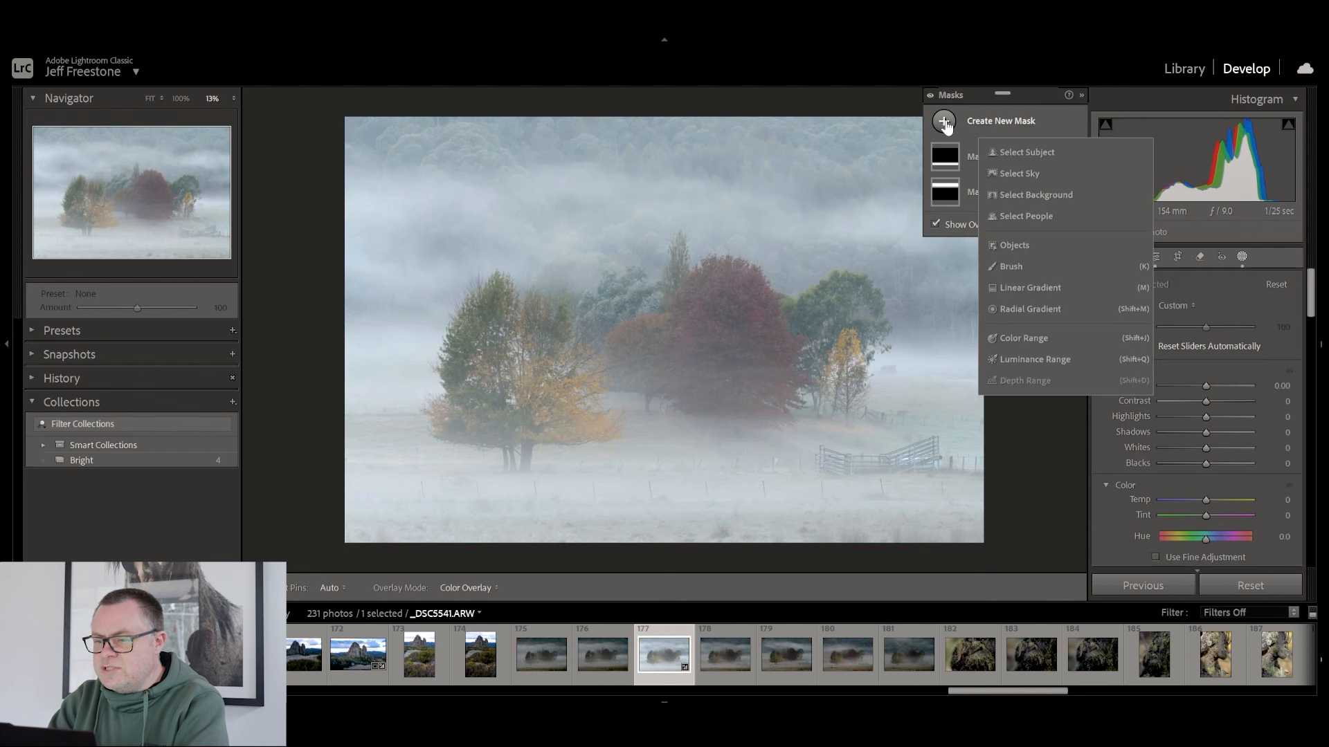
left_click(1012, 267)
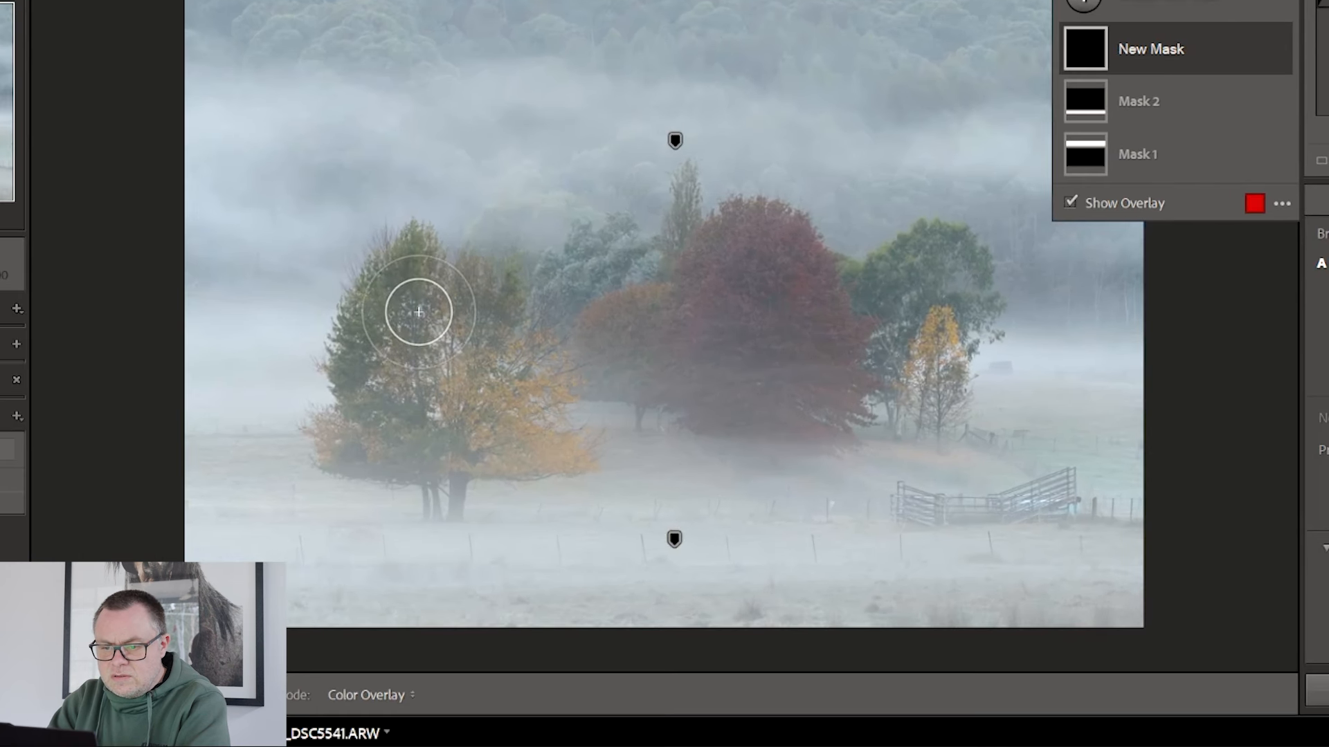
mouse_move(418, 291)
left_mouse_down()
mouse_move(390, 348)
mouse_move(390, 336)
mouse_move(388, 375)
mouse_move(480, 306)
mouse_move(485, 349)
mouse_move(543, 440)
mouse_move(363, 435)
mouse_move(431, 375)
mouse_move(442, 414)
mouse_move(500, 439)
mouse_move(351, 442)
mouse_move(551, 438)
mouse_move(536, 391)
mouse_move(508, 387)
mouse_move(595, 270)
mouse_move(665, 297)
mouse_move(762, 243)
mouse_move(829, 334)
mouse_move(829, 387)
mouse_move(734, 389)
mouse_move(693, 365)
mouse_move(569, 341)
mouse_move(762, 345)
mouse_move(754, 315)
mouse_move(684, 329)
mouse_move(596, 277)
mouse_move(564, 346)
left_mouse_up()
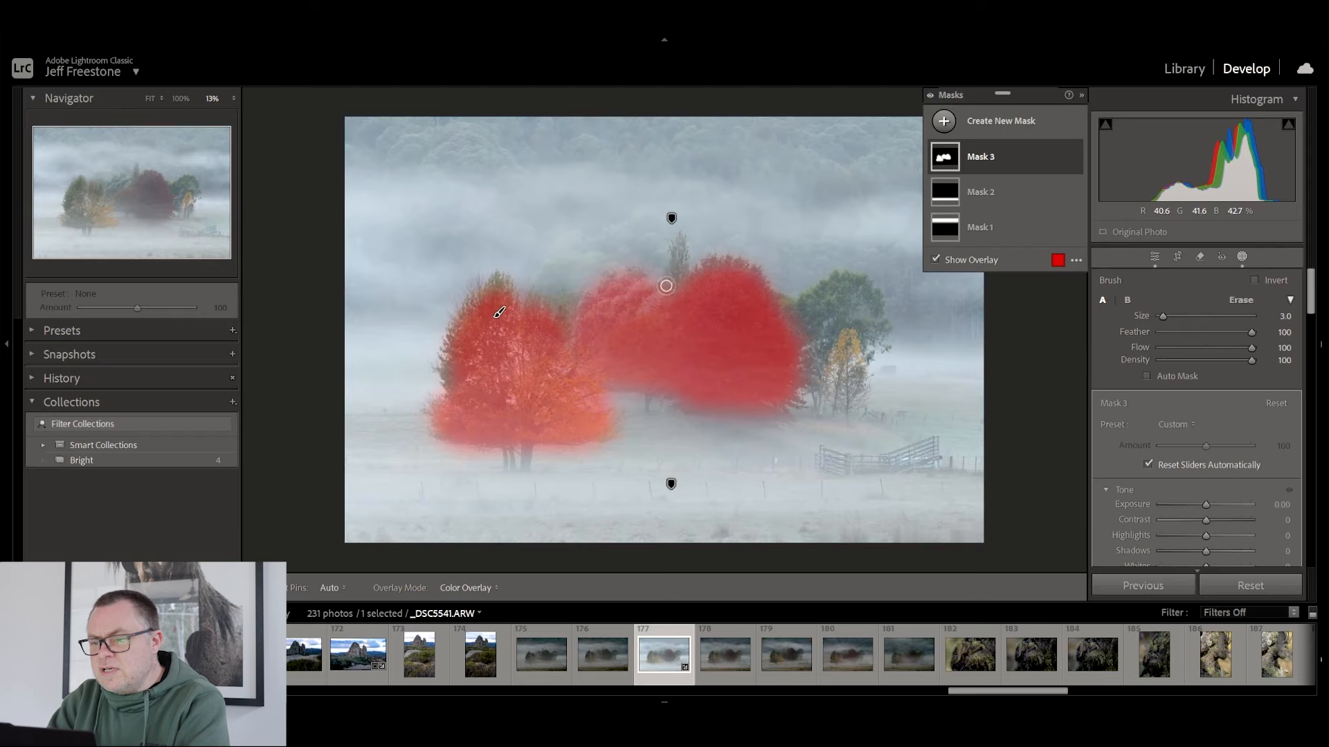
Step: Enlarge the brush to size 9 and extend the mask over the right-hand trees, the tall central tree and the left tree's crown
key("bracketright")
key("bracketright")
key("bracketright")
key("bracketright")
key("bracketright")
key("bracketright")
mouse_move(852, 325)
left_mouse_down()
mouse_move(833, 371)
mouse_move(777, 311)
left_mouse_up()
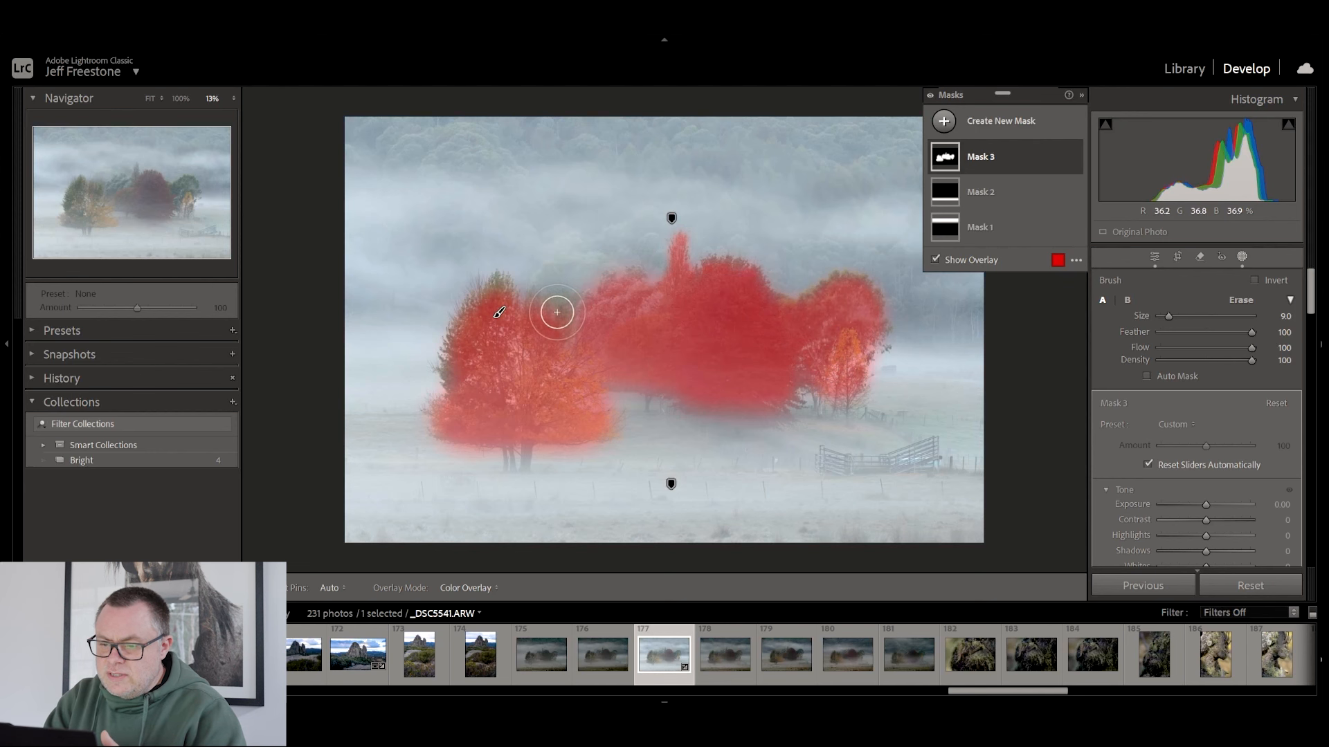
left_click_drag(629, 291, 654, 298)
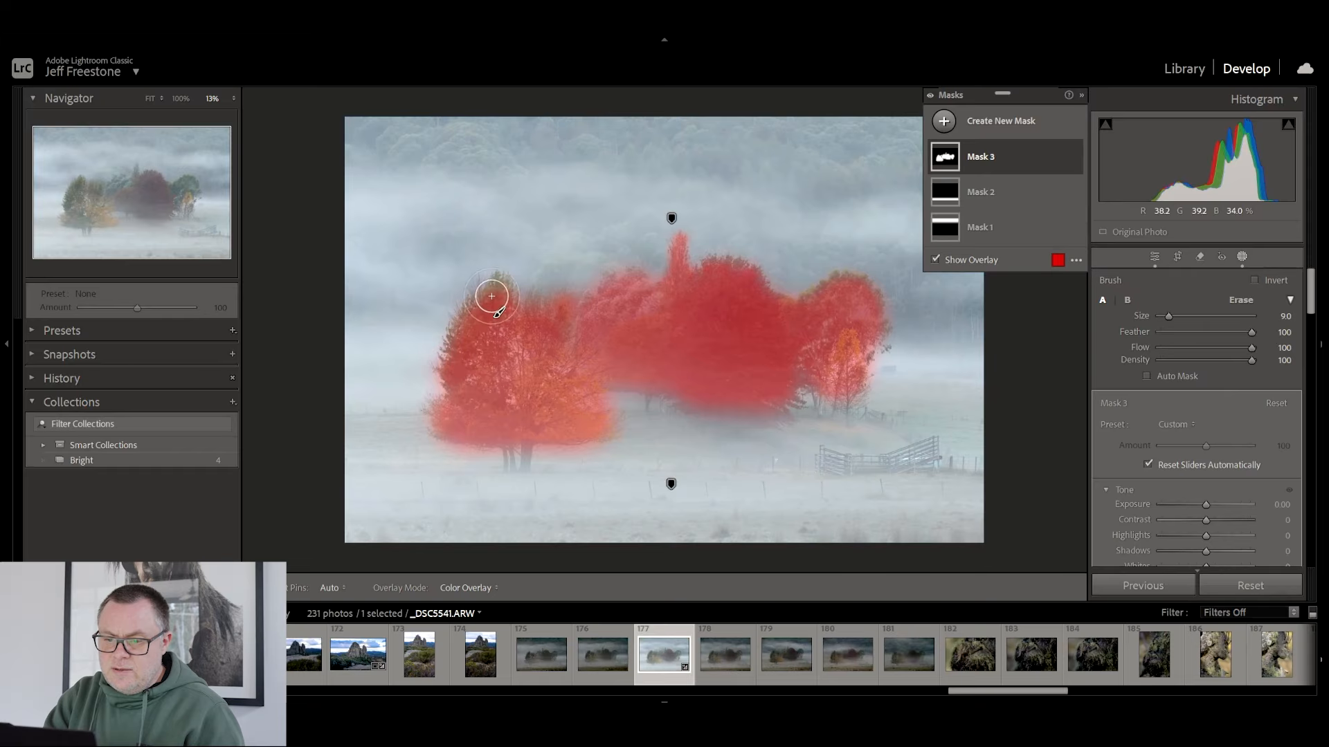
left_click_drag(491, 296, 534, 315)
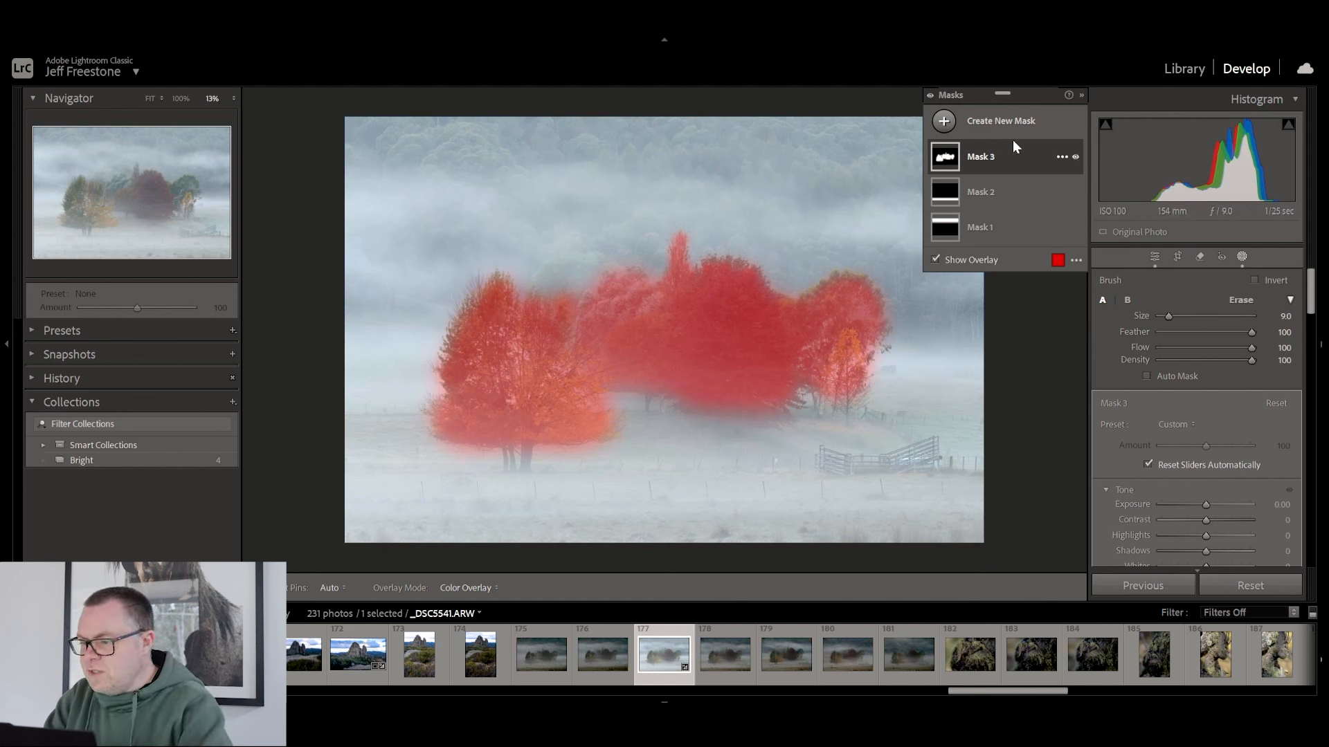
Step: Set the tree mask's Dehaze to 26
scroll(1198, 491, "down", 3)
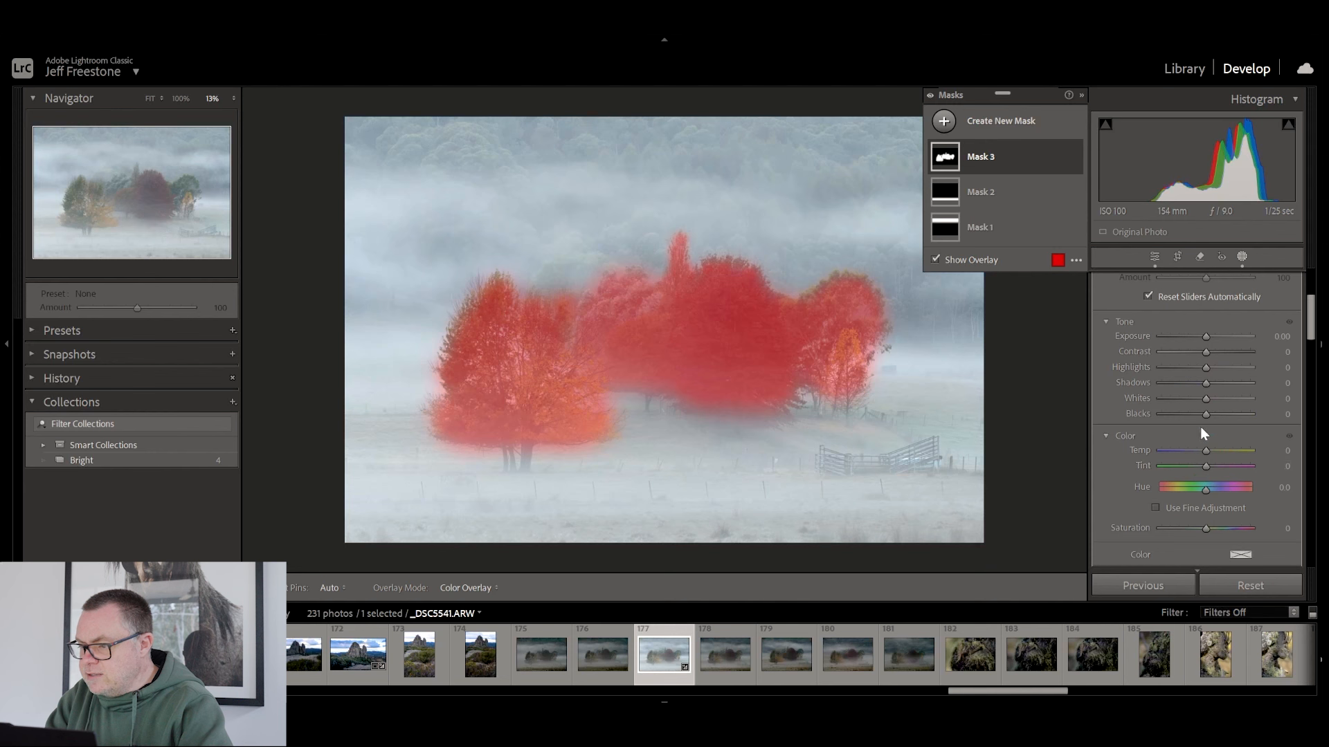
scroll(1202, 460, "down", 5)
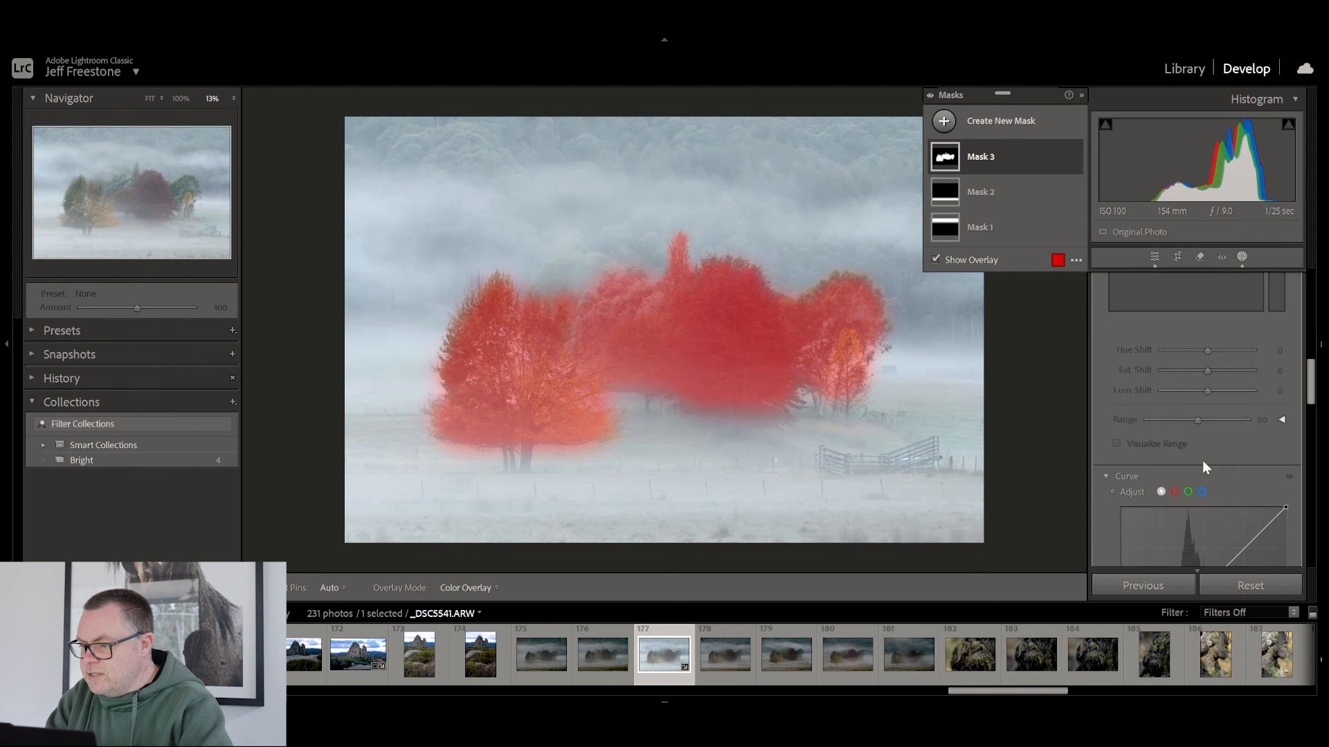
scroll(1202, 459, "down", 5)
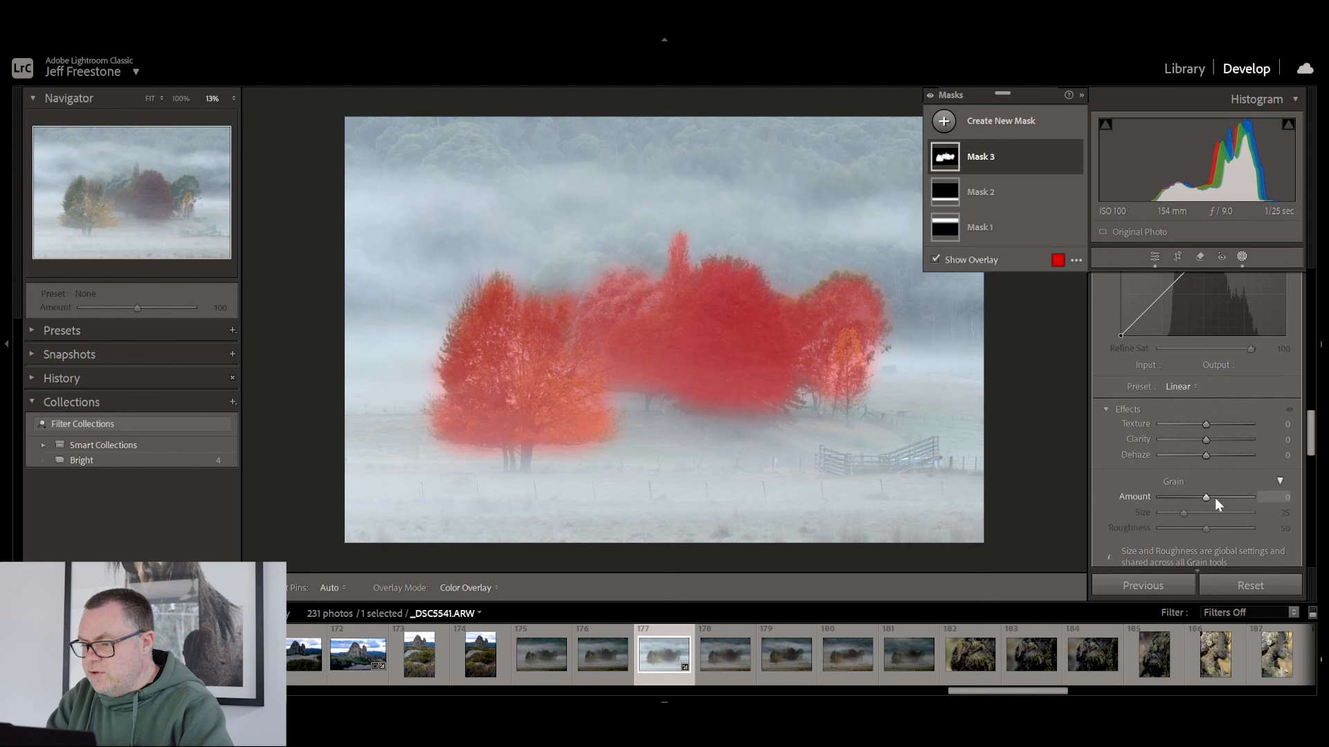
left_click_drag(1204, 454, 1210, 454)
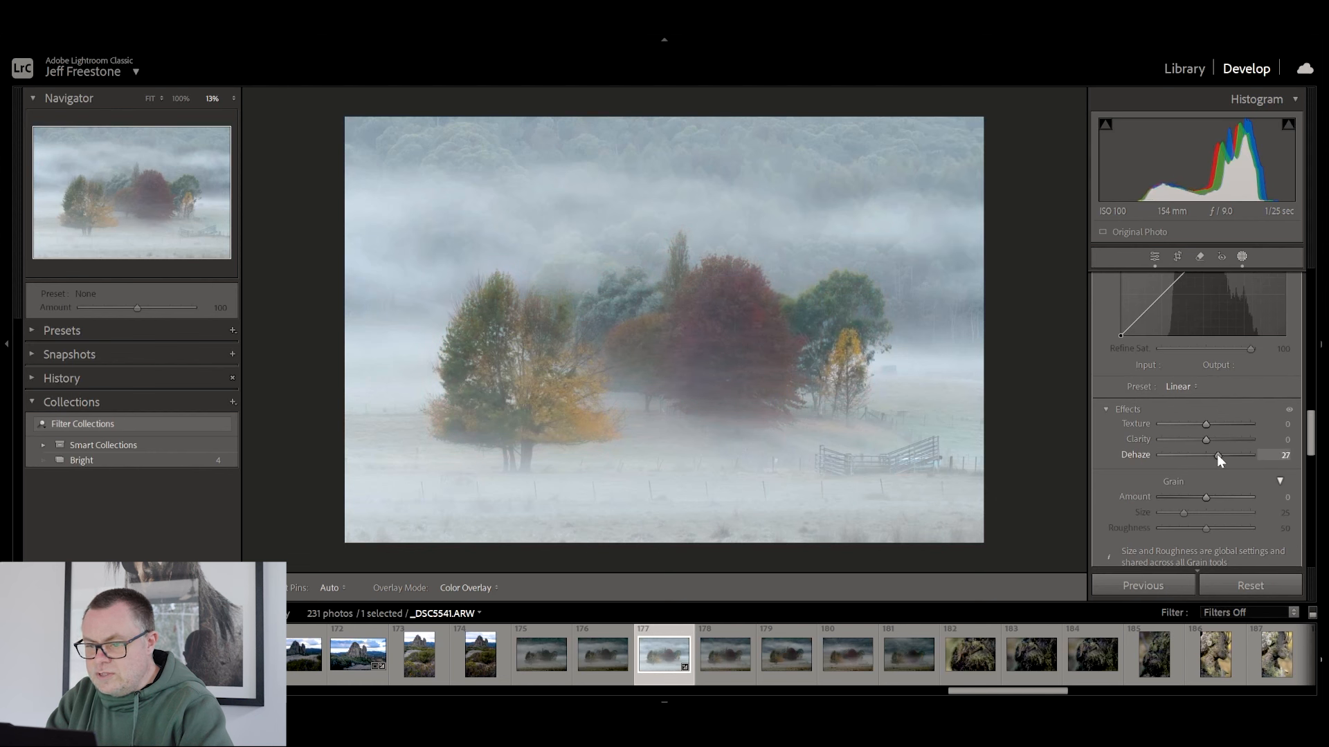
left_click_drag(1215, 454, 1213, 455)
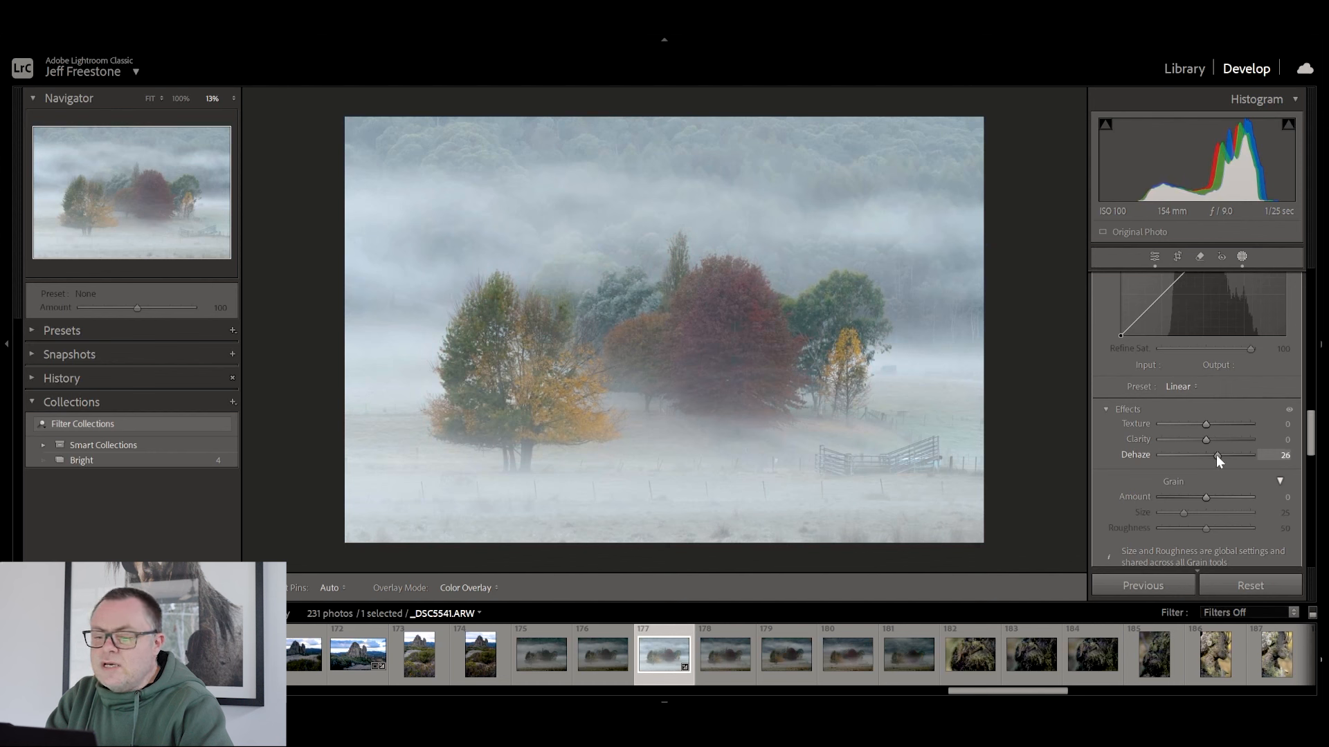
left_click_drag(1215, 455, 1216, 454)
Step: Set the tree mask's Exposure to 0.05, Contrast 5, Whites 15, Blacks -2 and Temp 8
scroll(1208, 435, "up", 5)
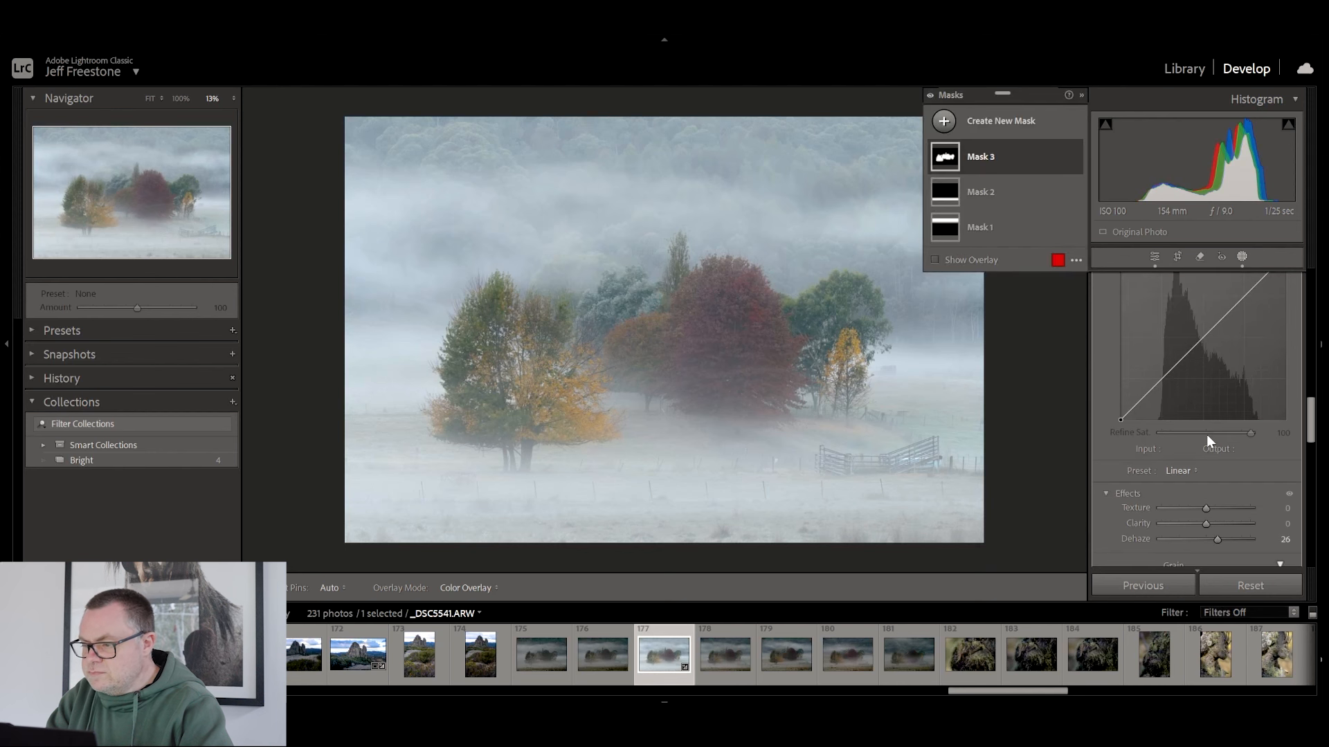
scroll(1207, 435, "up", 10)
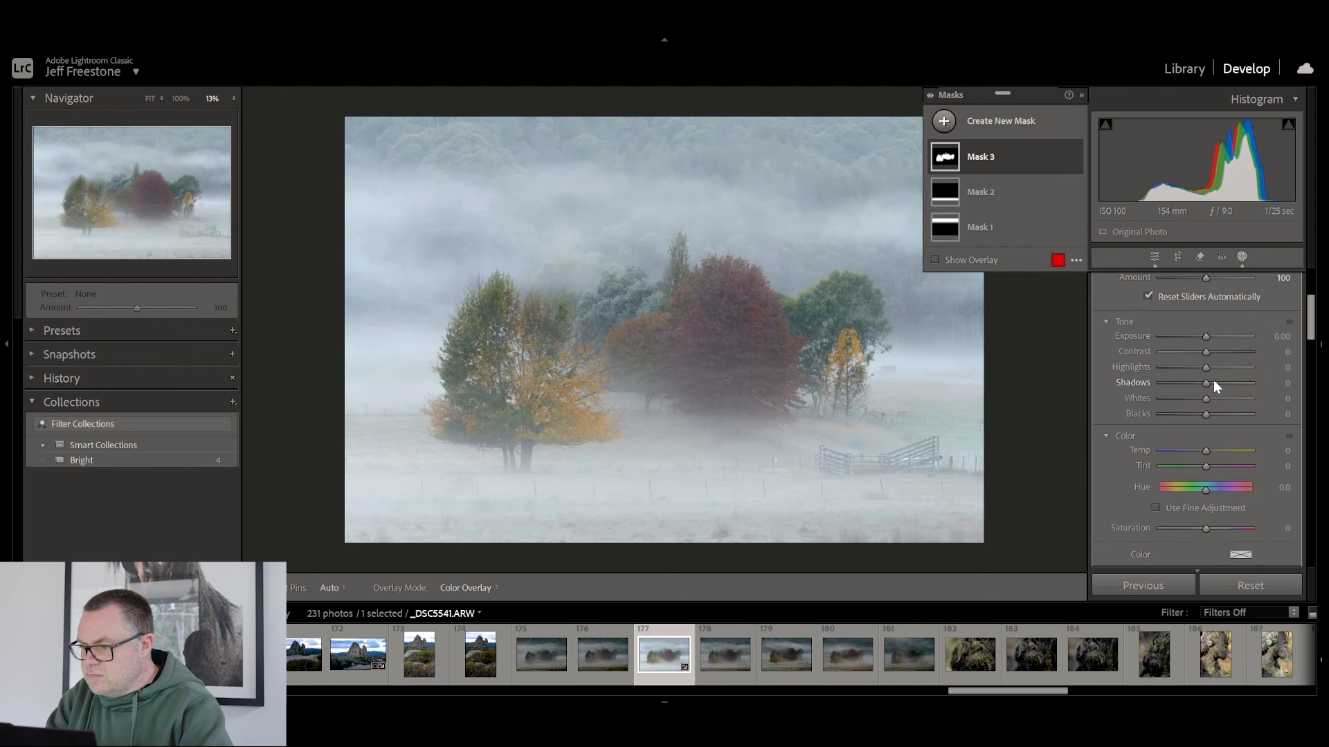
left_click_drag(1206, 336, 1207, 450)
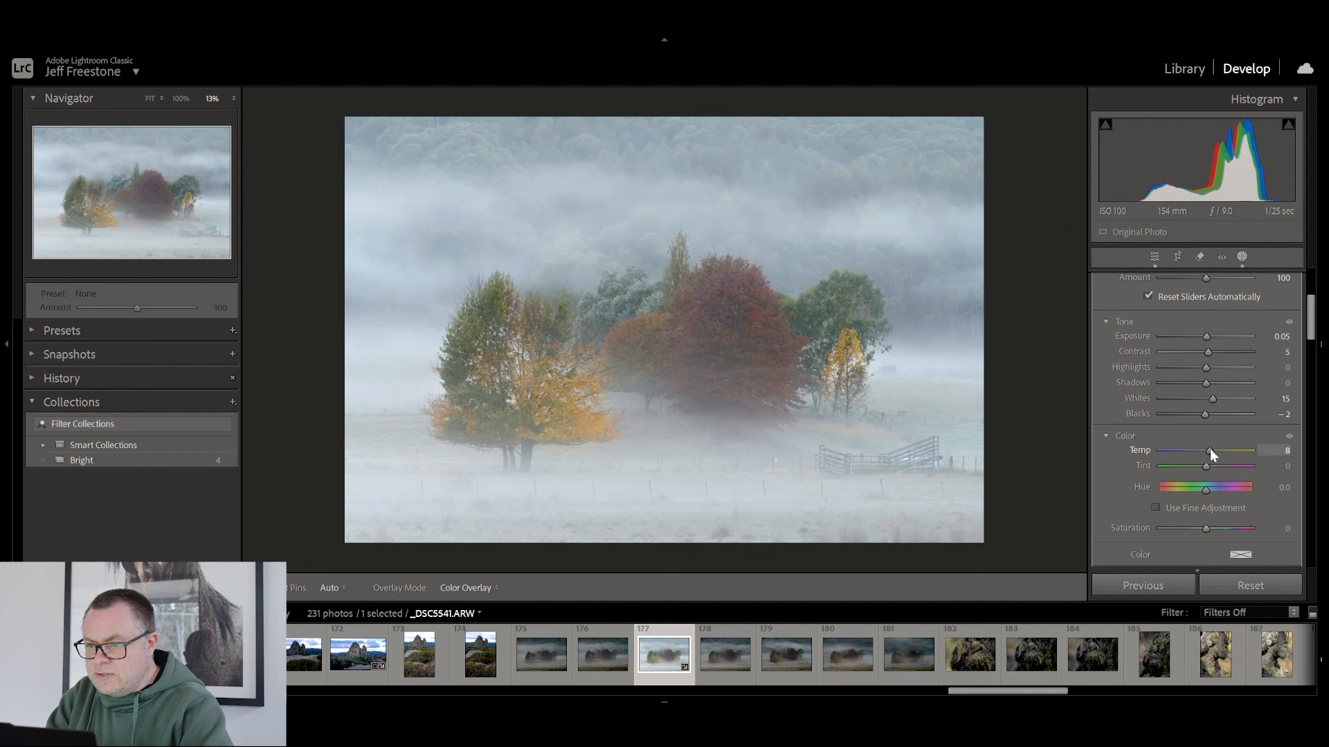
left_click_drag(1210, 449, 1209, 448)
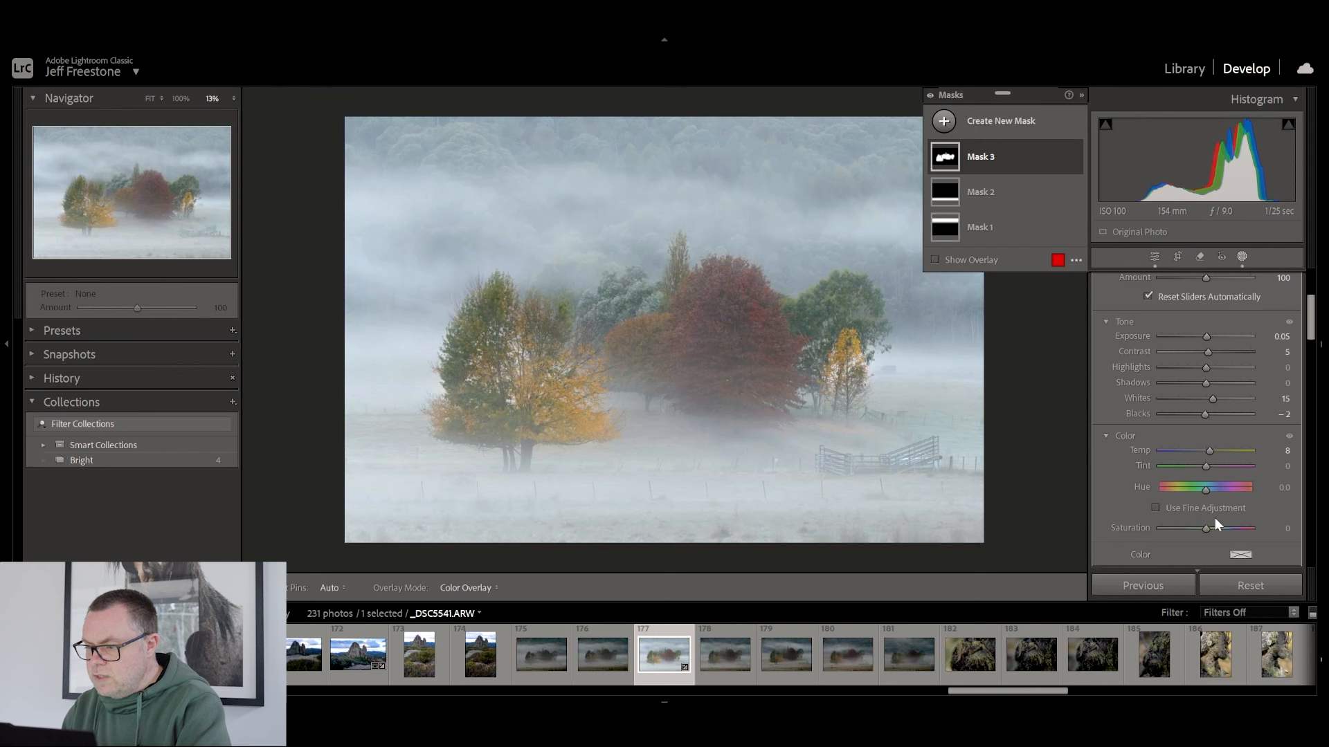
Step: Increase the tree mask's Saturation to 15
left_click_drag(1206, 529, 1206, 529)
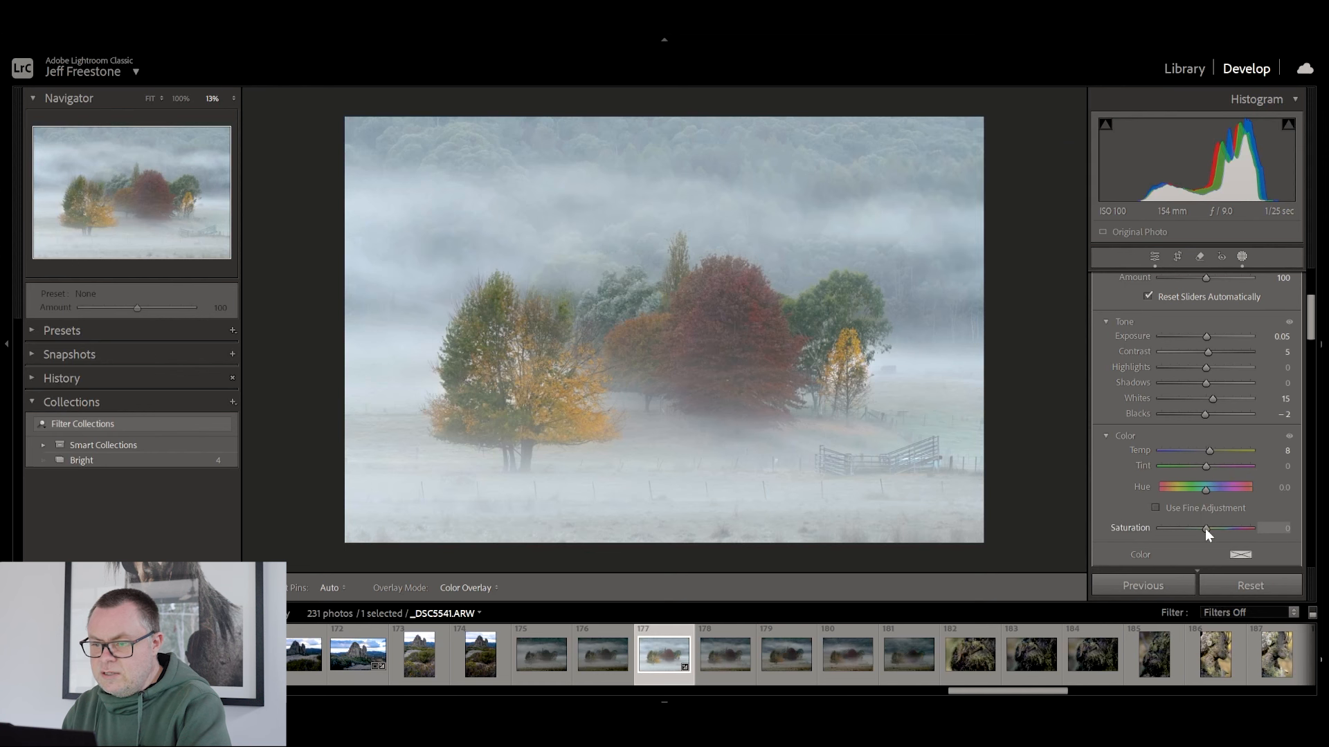
left_click_drag(1206, 529, 1214, 529)
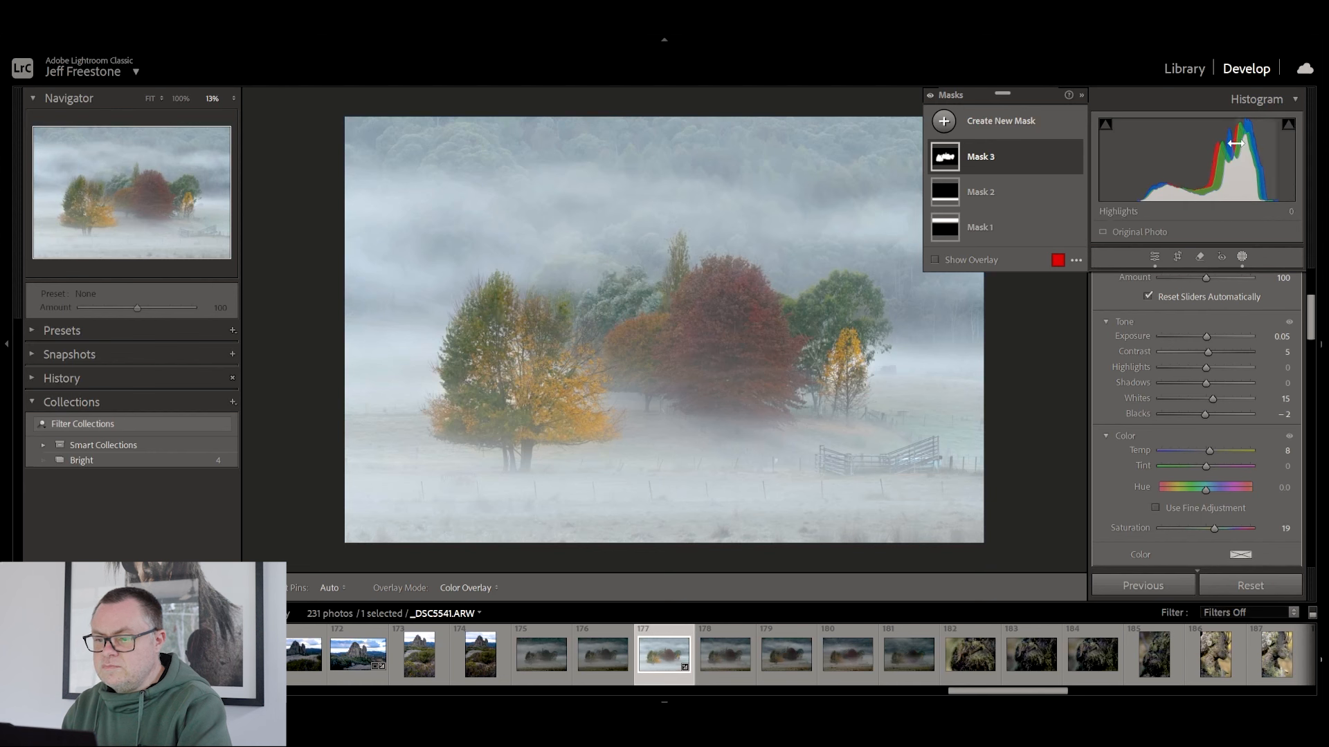
left_click(1215, 530)
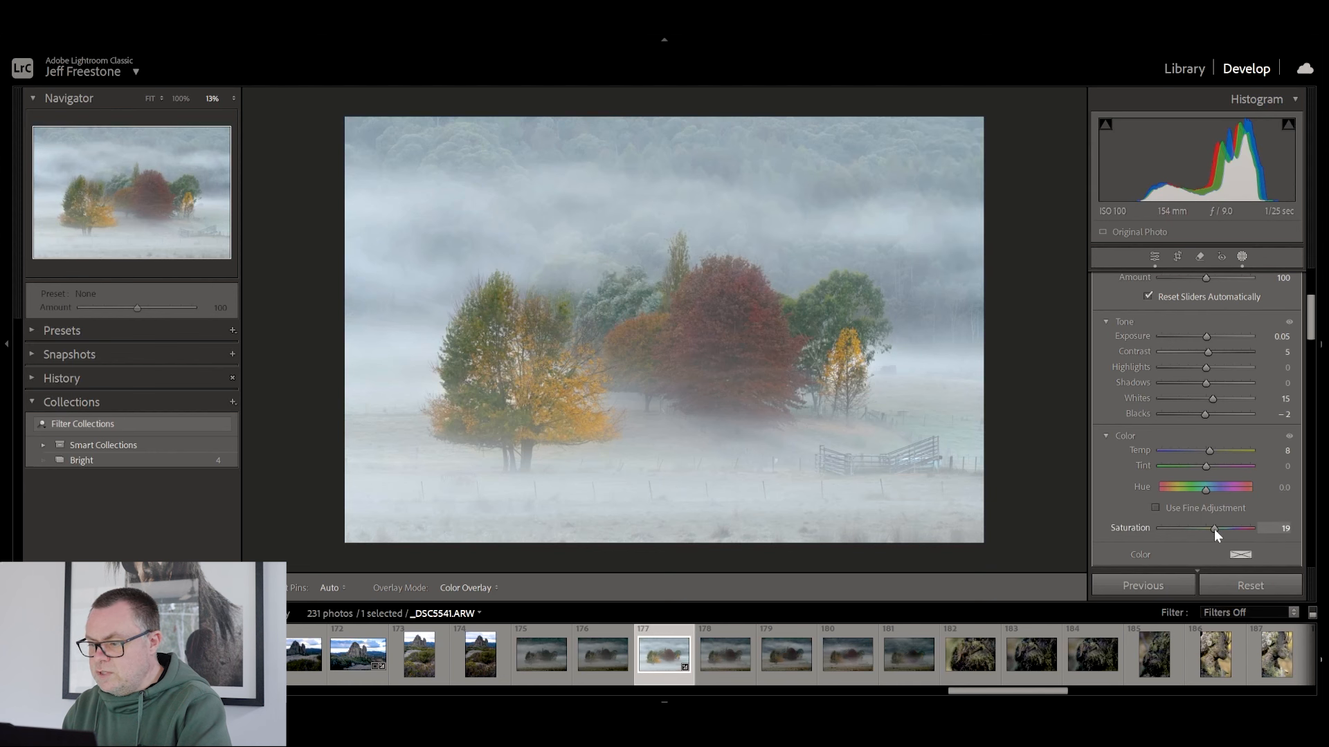
left_click_drag(1213, 529, 1216, 529)
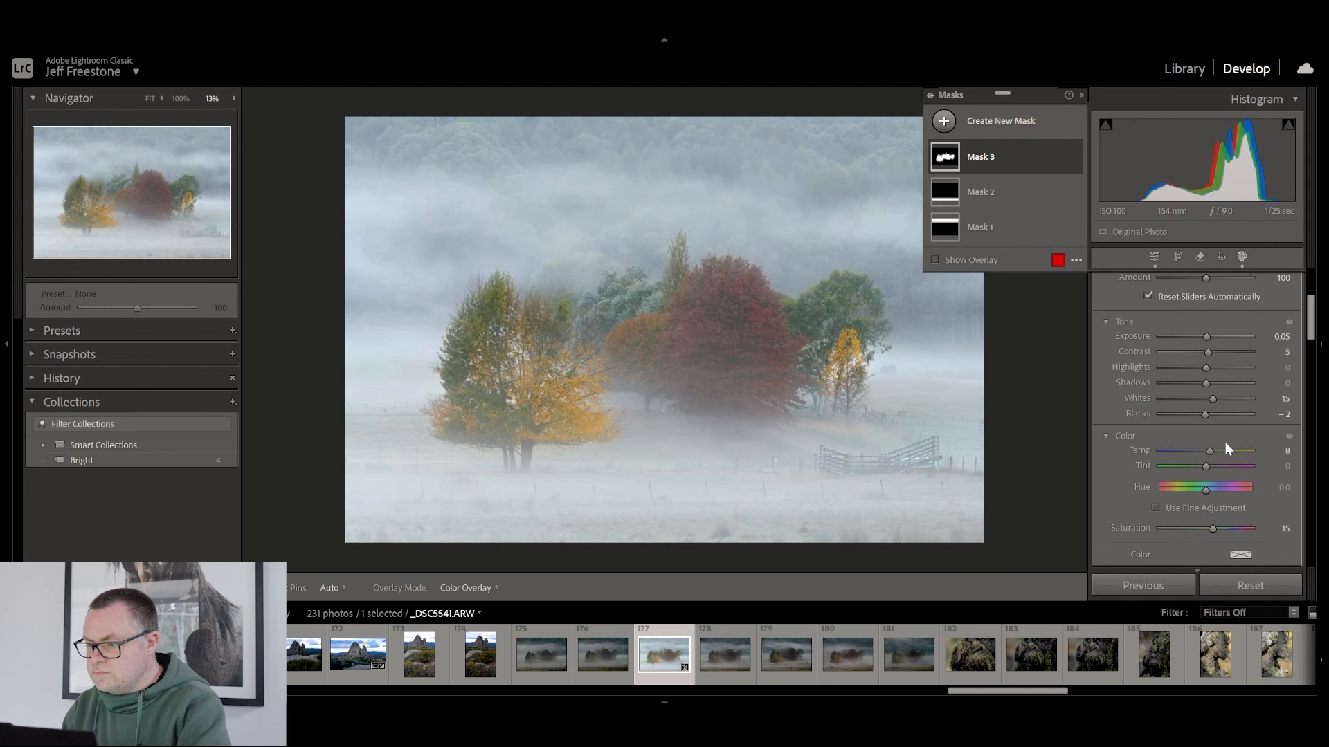
Step: Set the tree mask's Texture to 2 and Clarity to 16
scroll(1225, 442, "down", 5)
scroll(1230, 452, "down", 5)
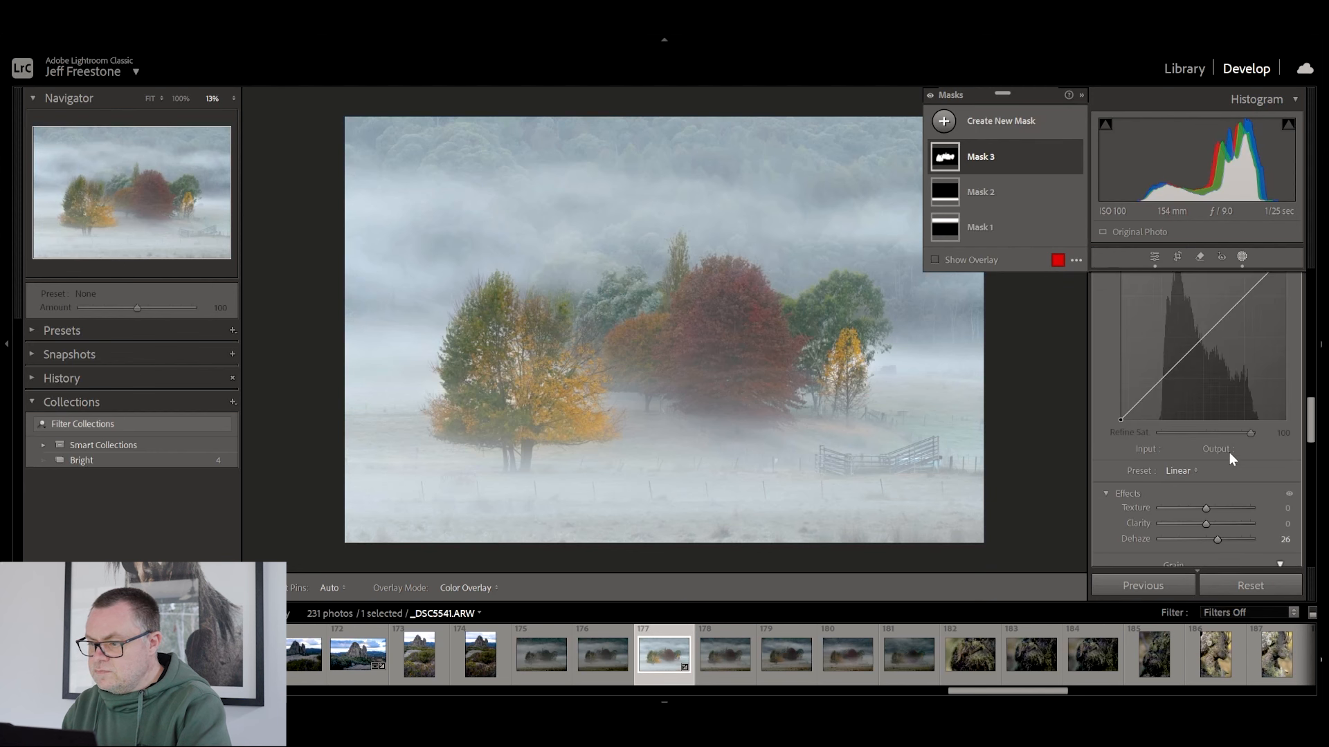
mouse_move(1205, 440)
left_mouse_down()
mouse_move(1218, 439)
mouse_move(1206, 425)
left_mouse_up()
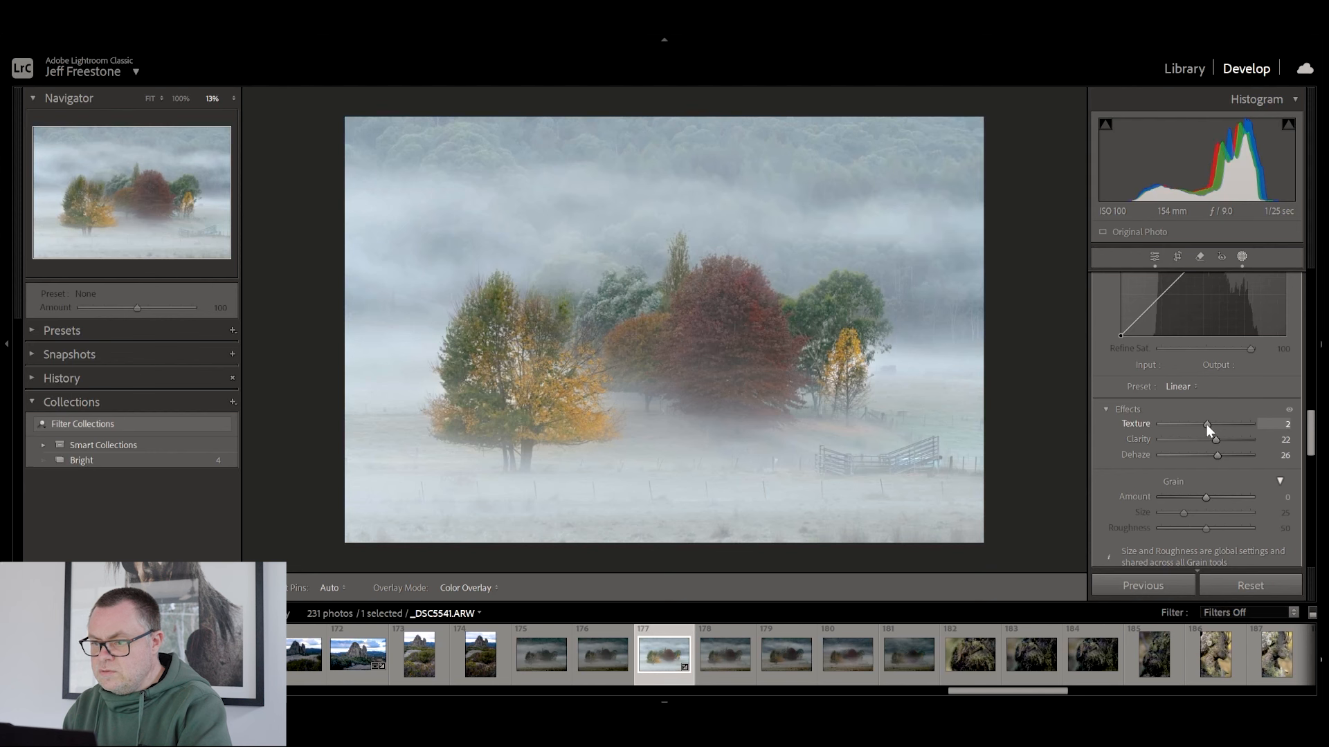
left_click_drag(1218, 443, 1213, 442)
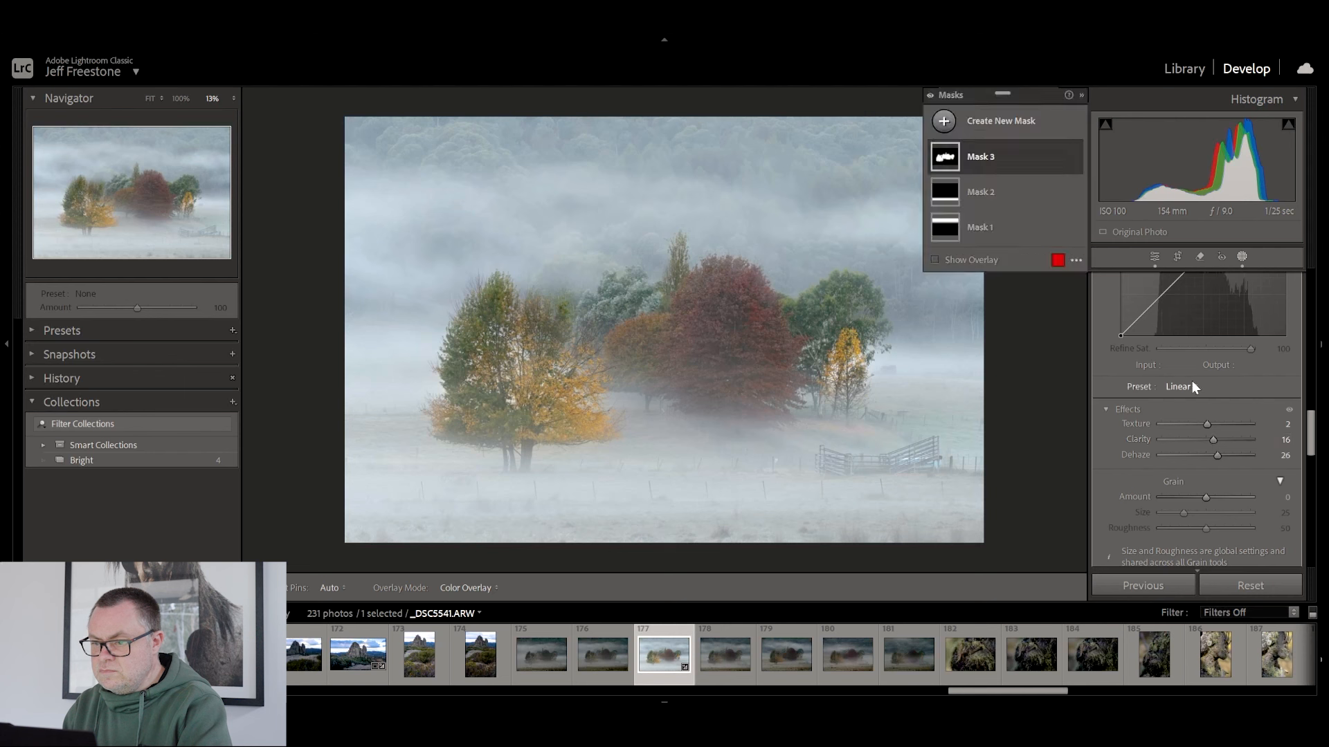
Step: Reduce the tree mask's Temp to 3
scroll(1196, 325, "up", 10)
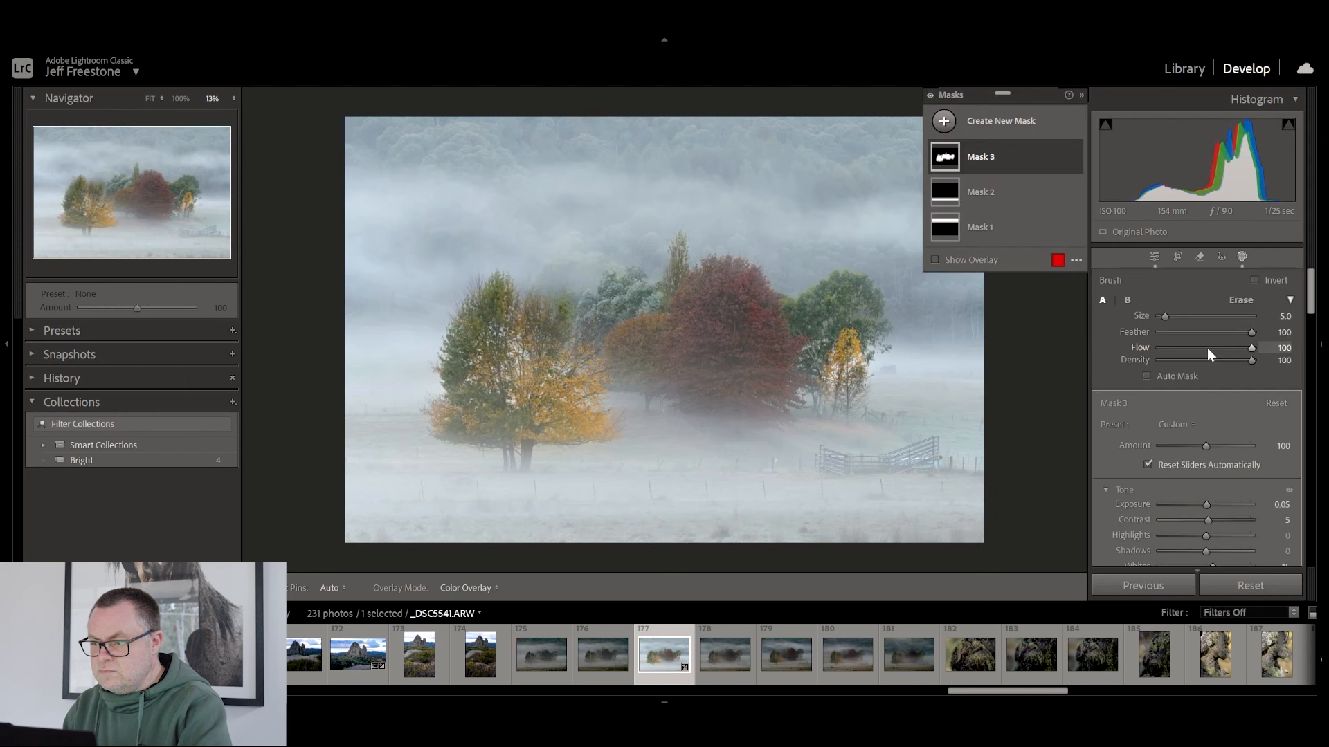
scroll(1204, 459, "down", 5)
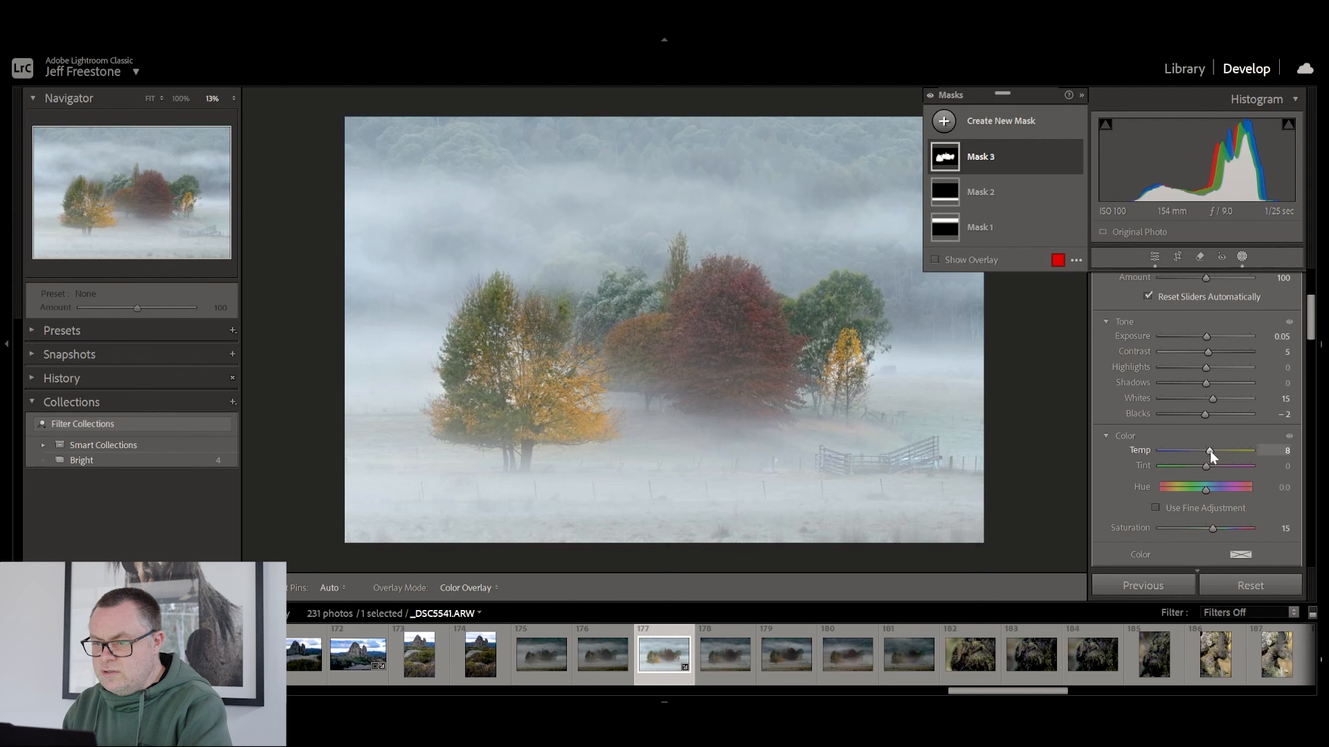
left_click_drag(1209, 451, 1210, 450)
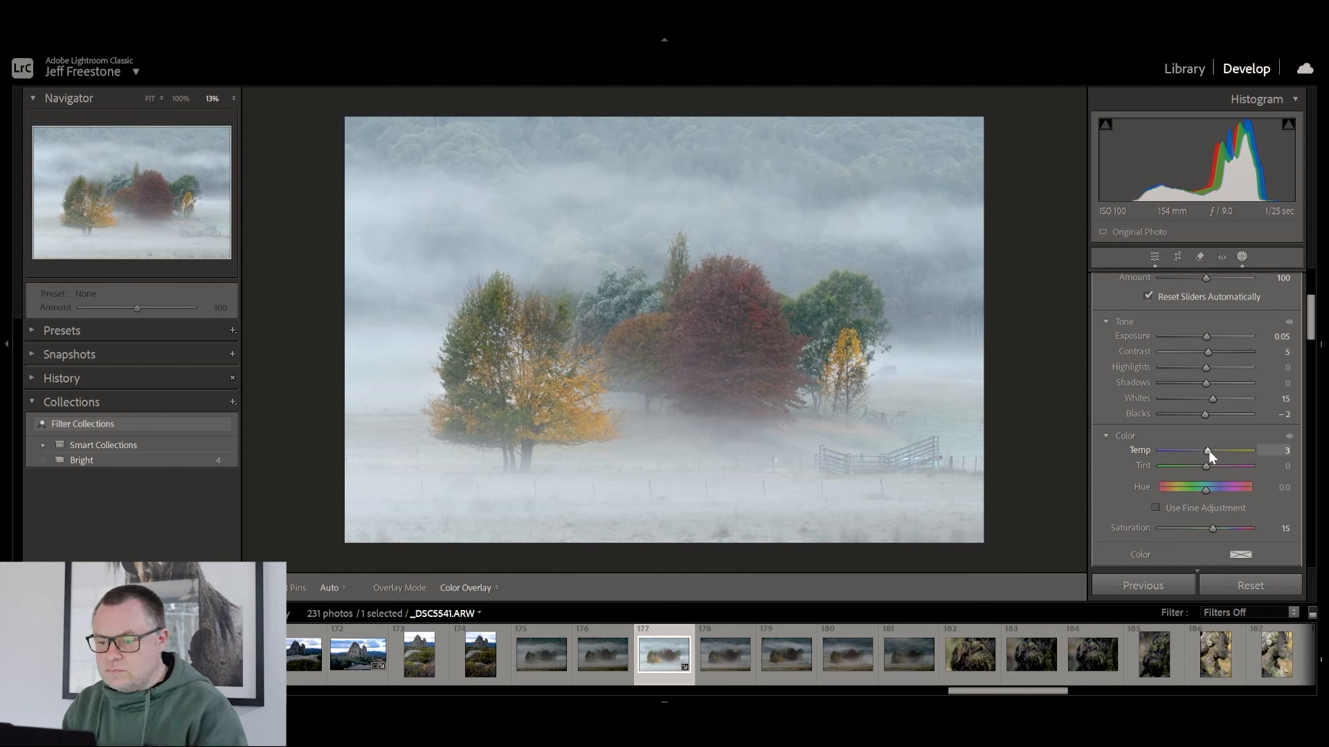
key("shift+w")
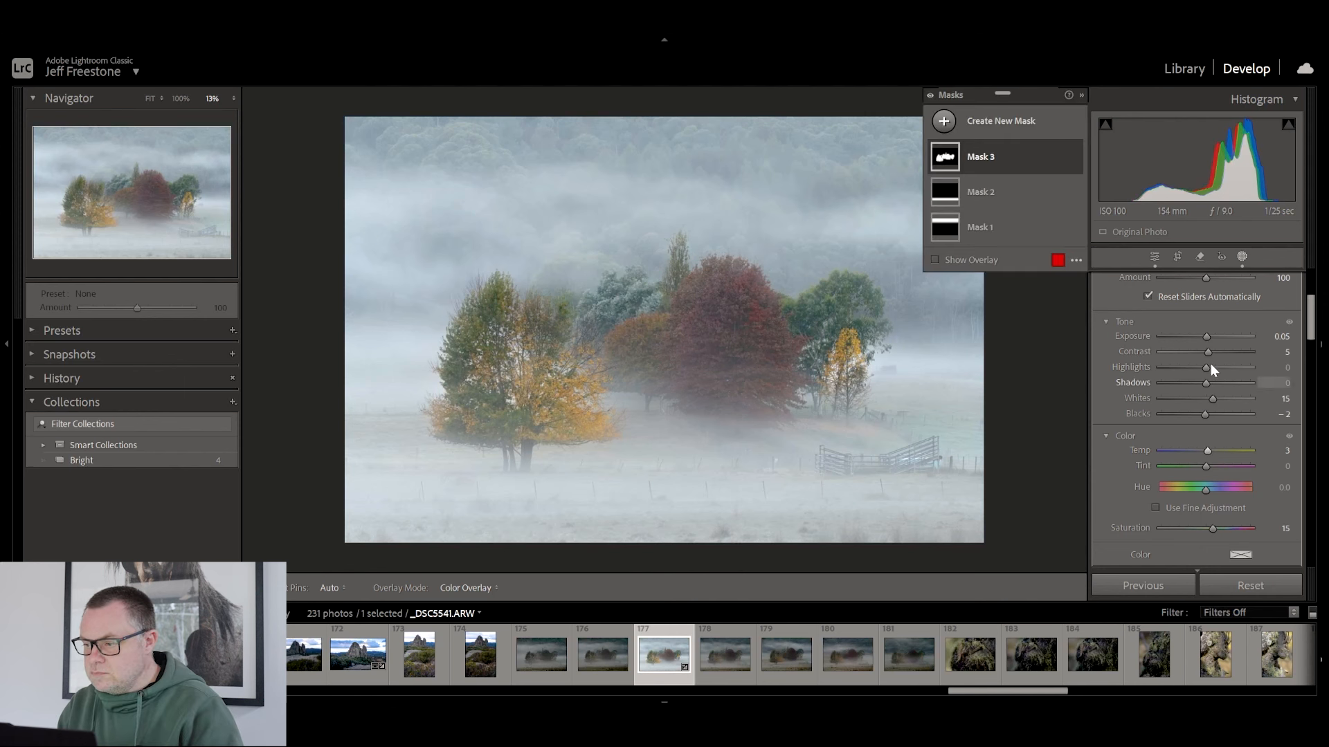
Step: Leave and reopen masking, and compare the photo with the brushed tree mask switched off and on several times
left_click(1154, 257)
left_click(1241, 257)
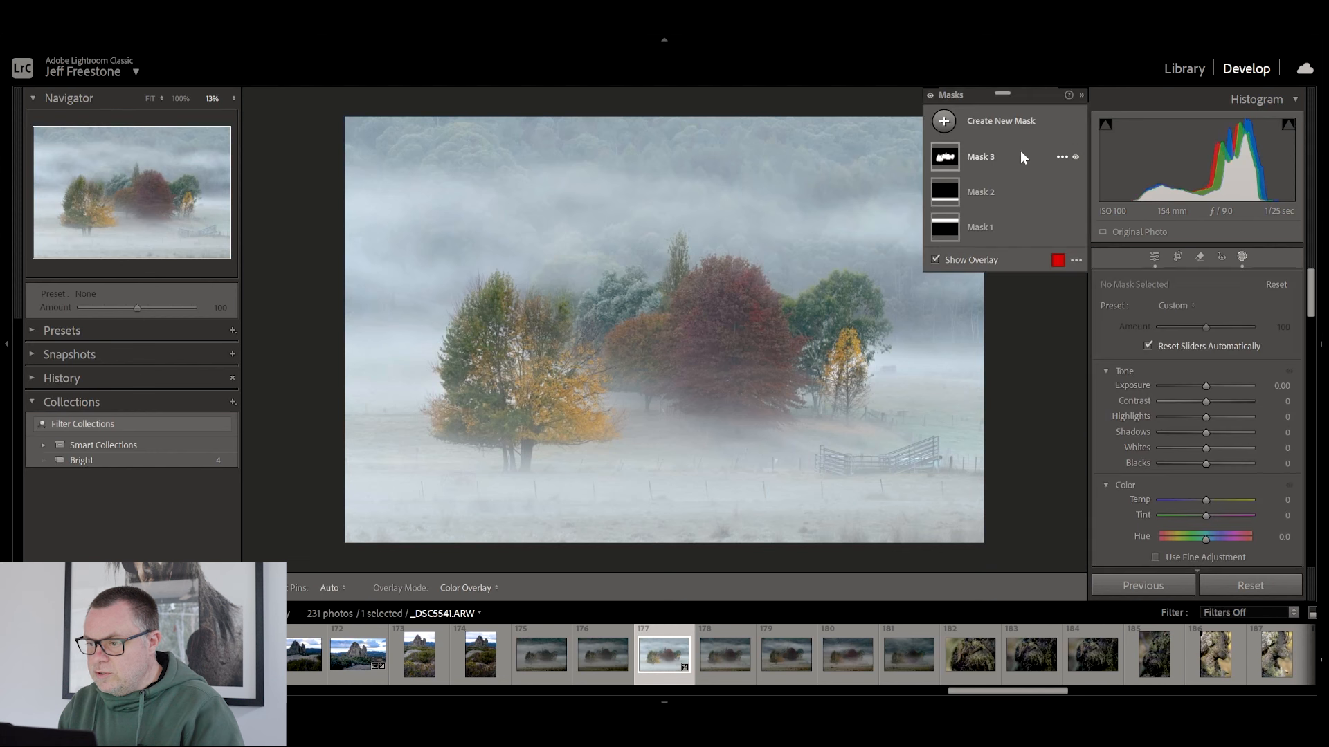
left_click(1075, 157)
left_click(1075, 157)
left_click(1075, 157)
left_click(1075, 157)
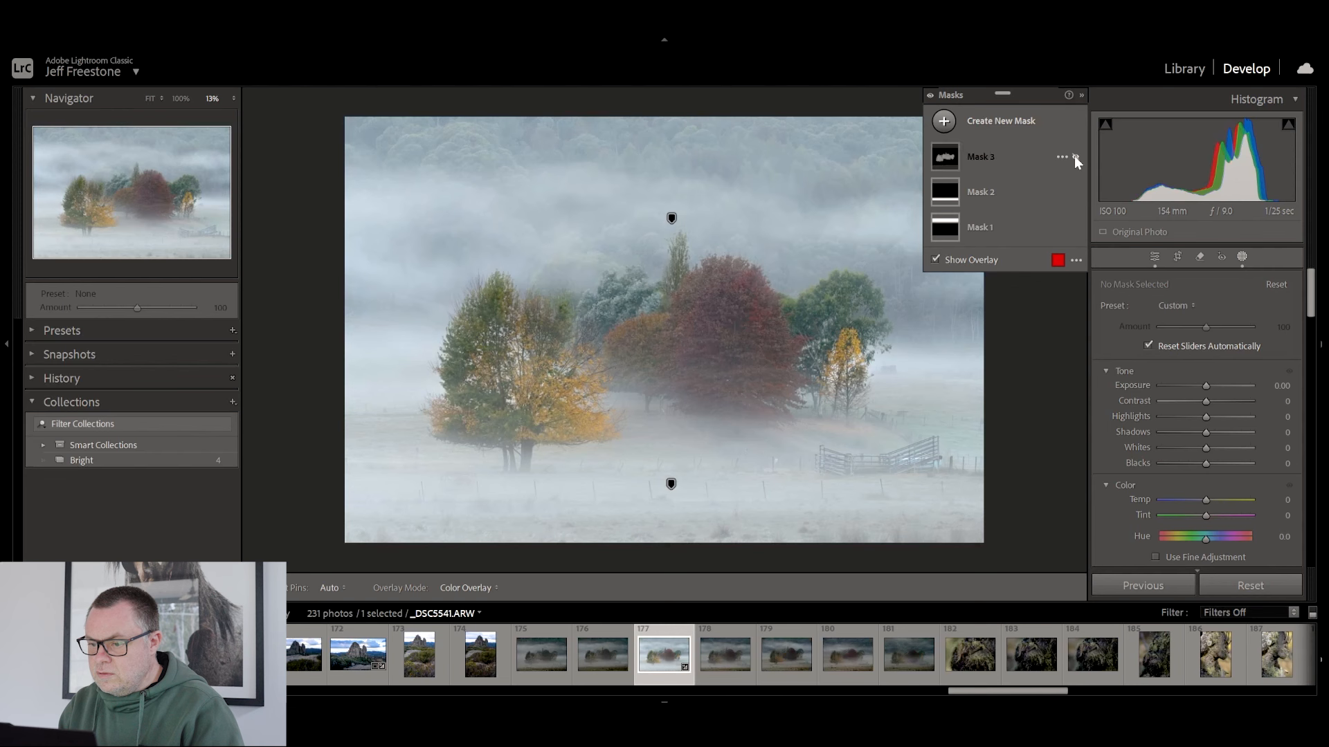
left_click(1075, 158)
left_click(1074, 157)
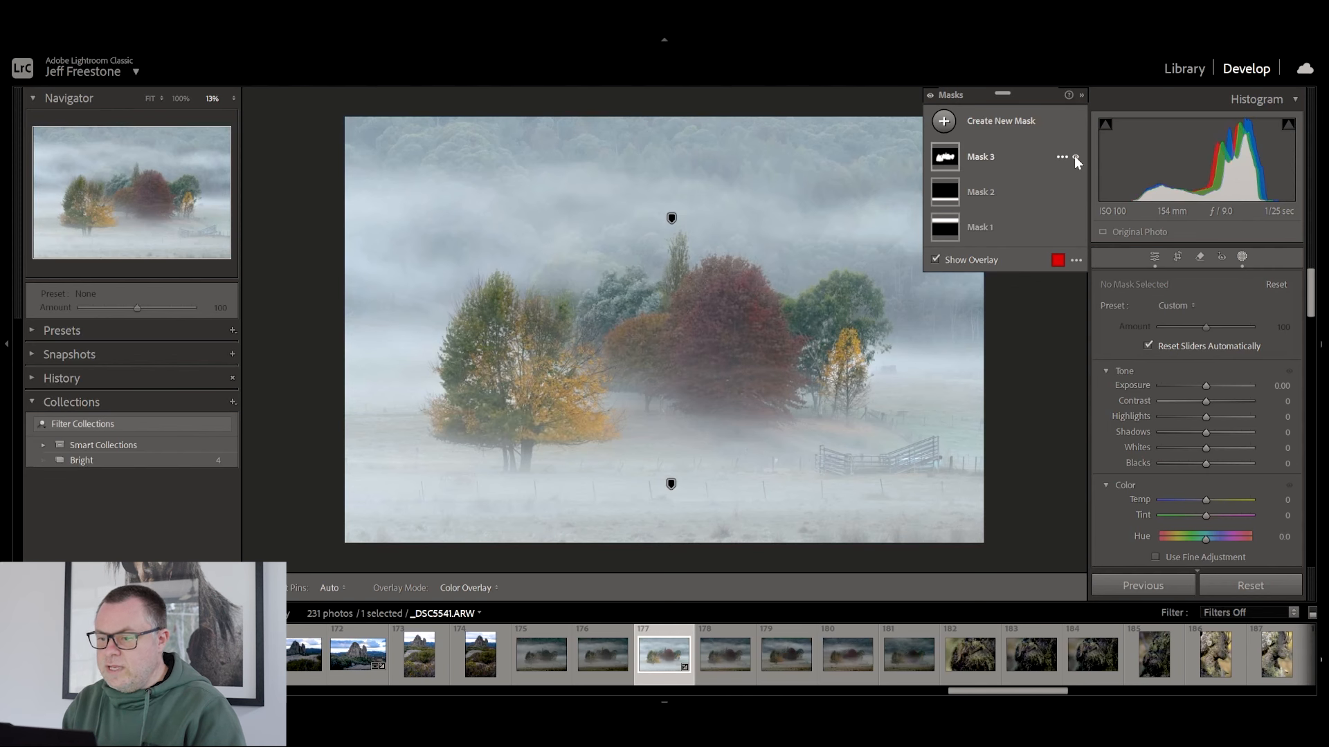
left_click(1075, 157)
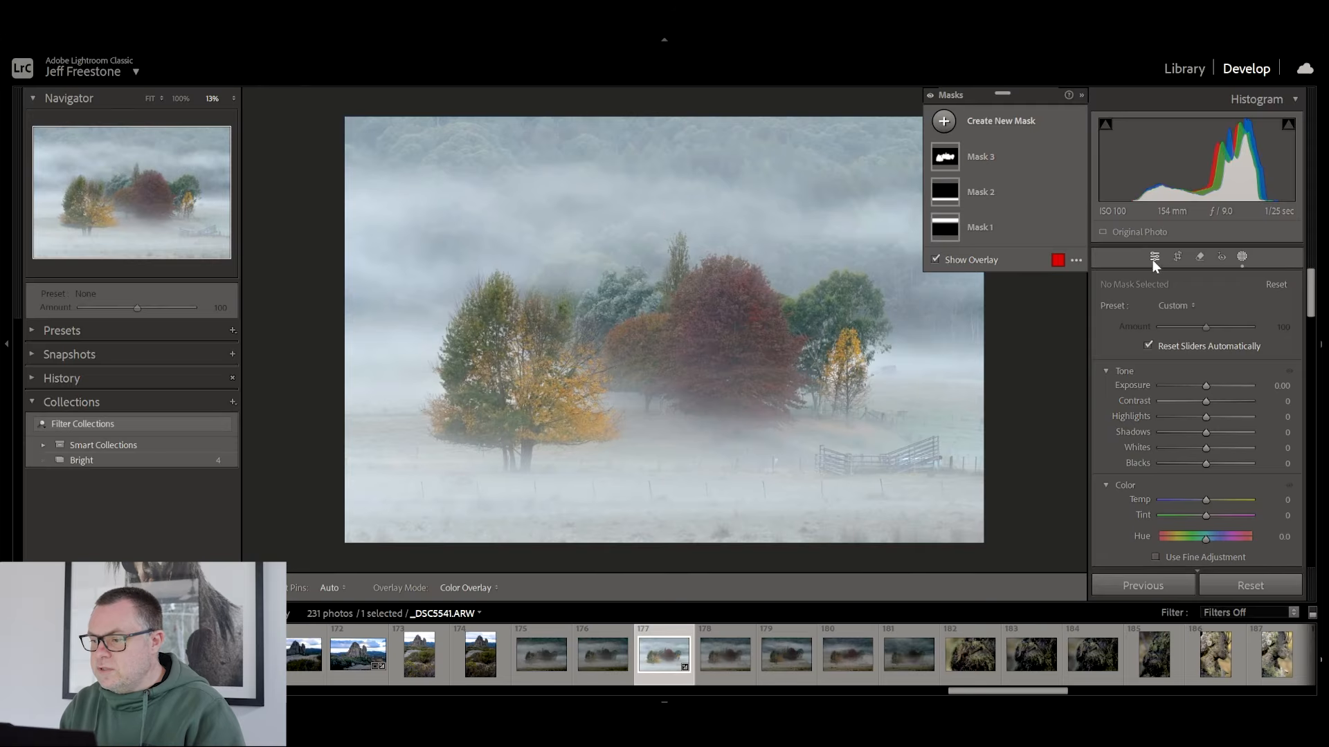
Step: Leave masking and zoom in on the central trees to inspect their leaf detail
left_click(1154, 258)
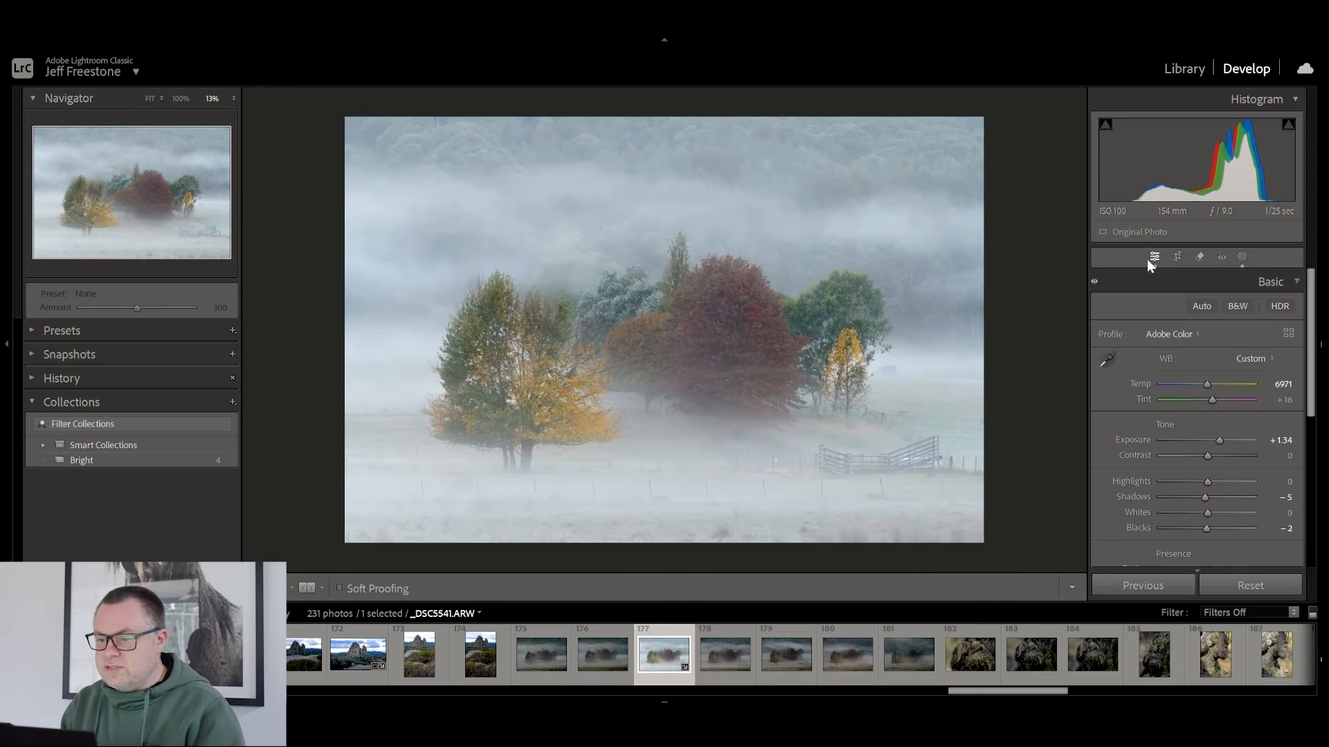
left_click(684, 368)
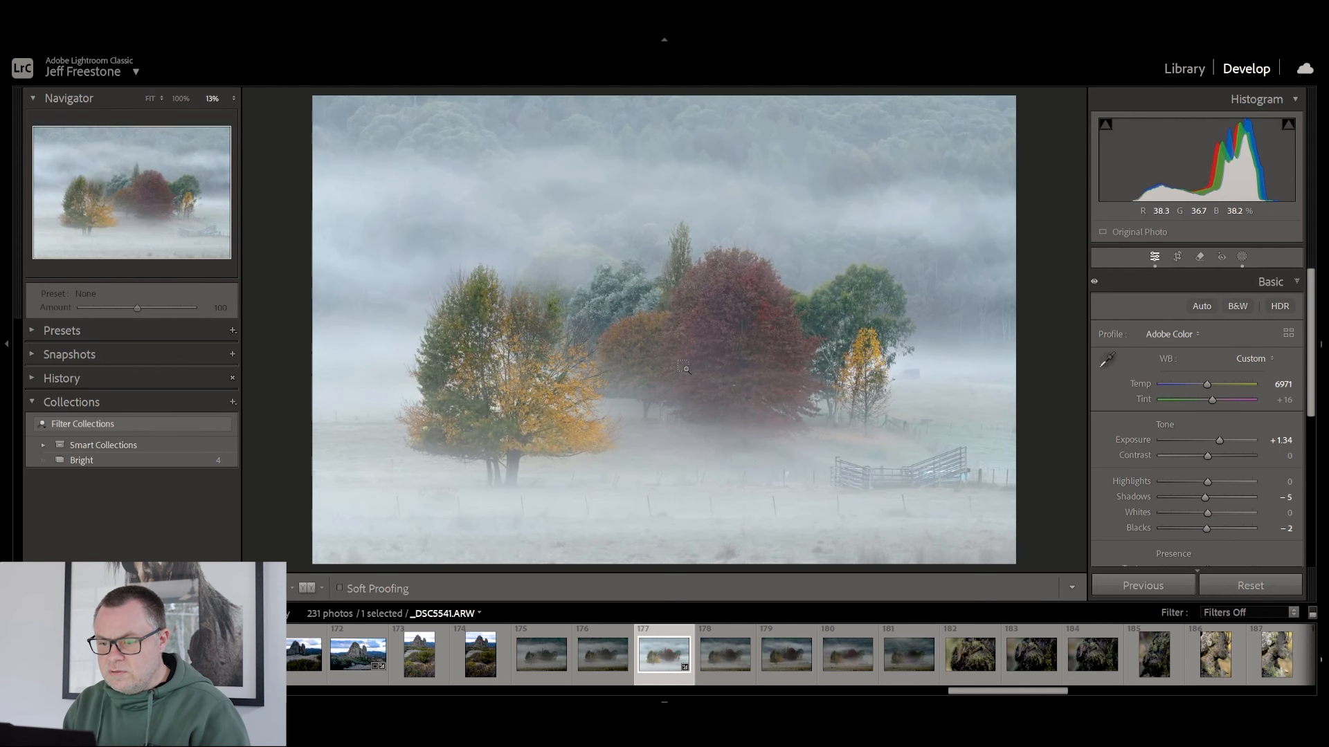
left_click_drag(651, 349, 872, 349)
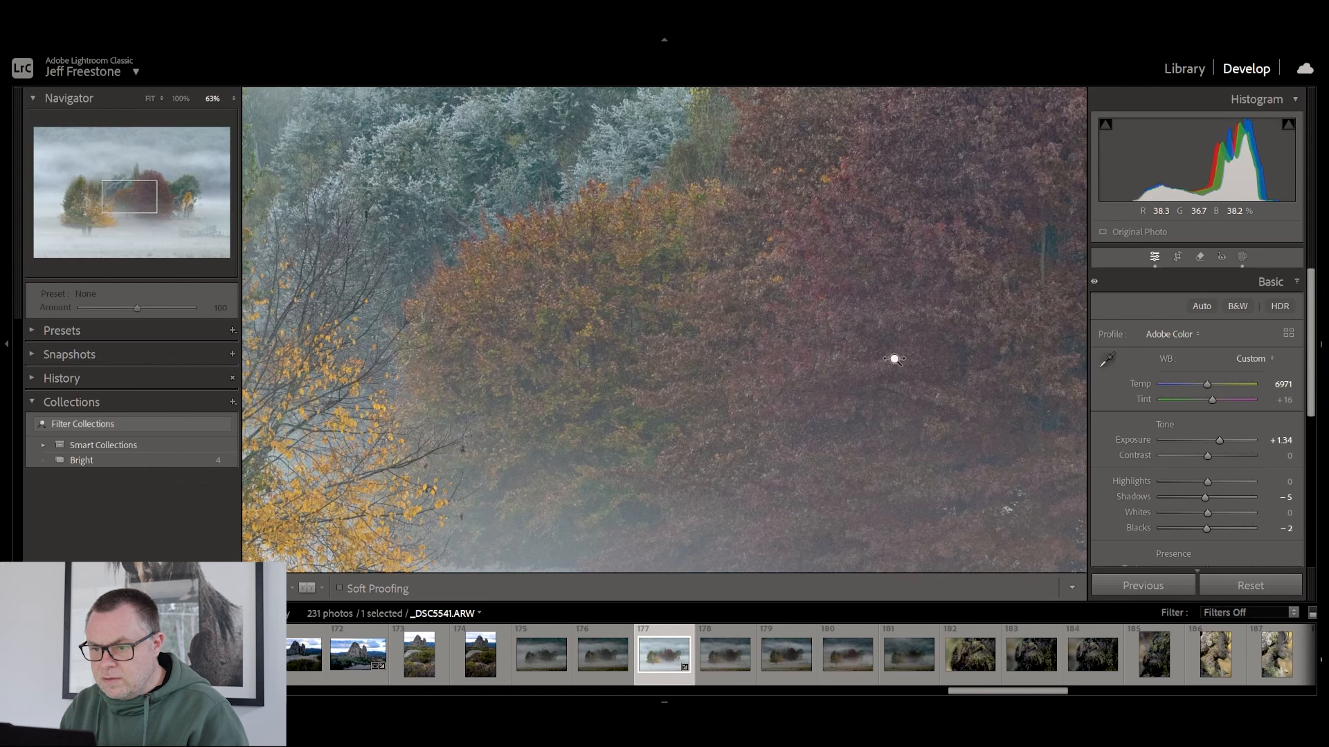
Step: Examine the enlarged photo from the central red tree across to the green tree, the small yellow tree and the fences below
left_click(895, 359)
left_click(890, 357)
left_click(892, 353)
left_click(902, 352)
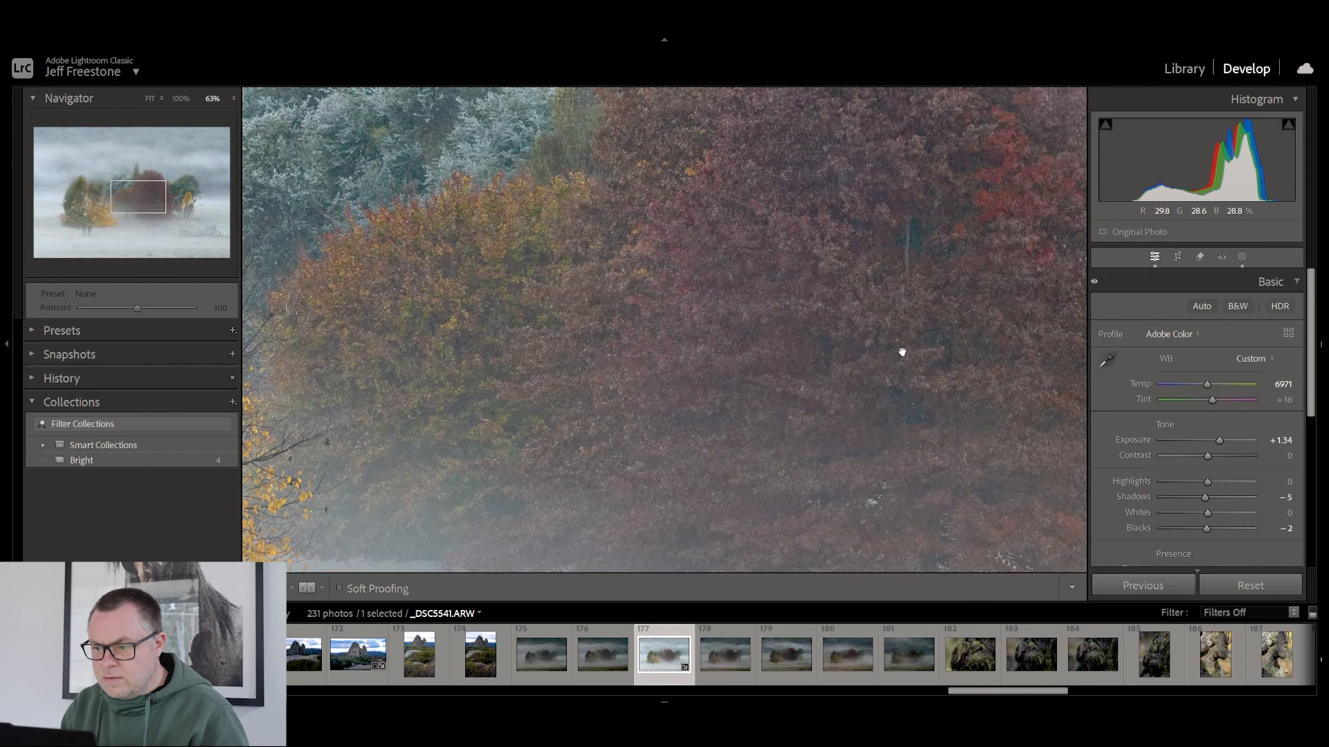
left_click_drag(901, 351, 572, 463)
left_click_drag(798, 371, 621, 431)
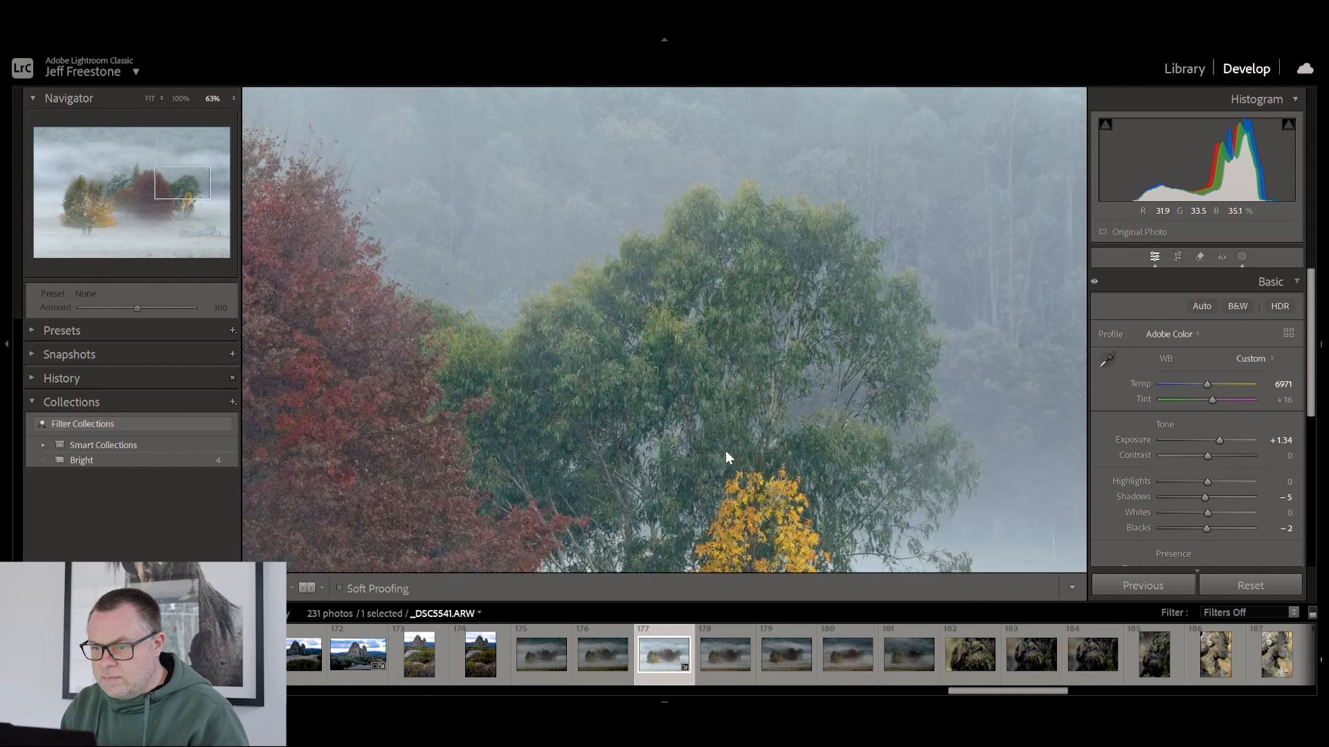
left_click_drag(726, 458, 637, 145)
left_click_drag(681, 251, 783, 181)
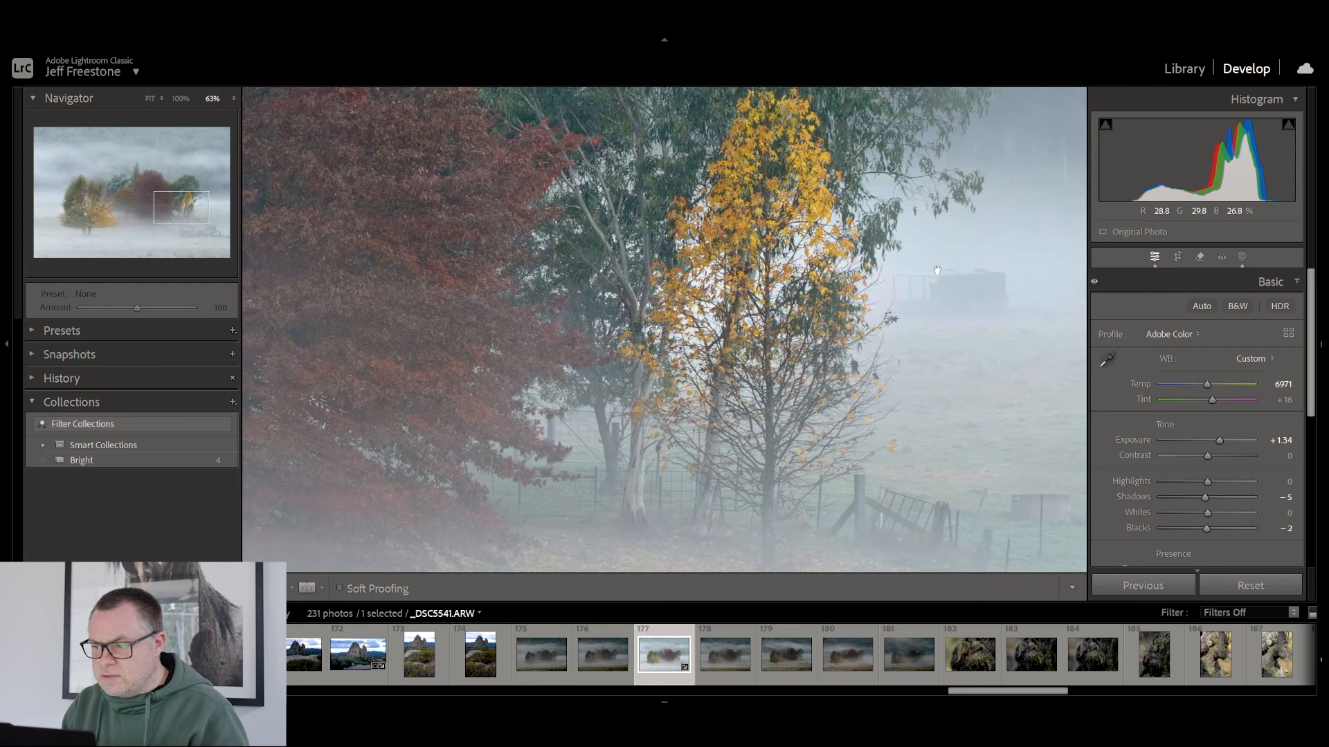
Step: Reopen masking and compare the small yellow tree's area with Mask 3 switched off and on
left_click(1243, 254)
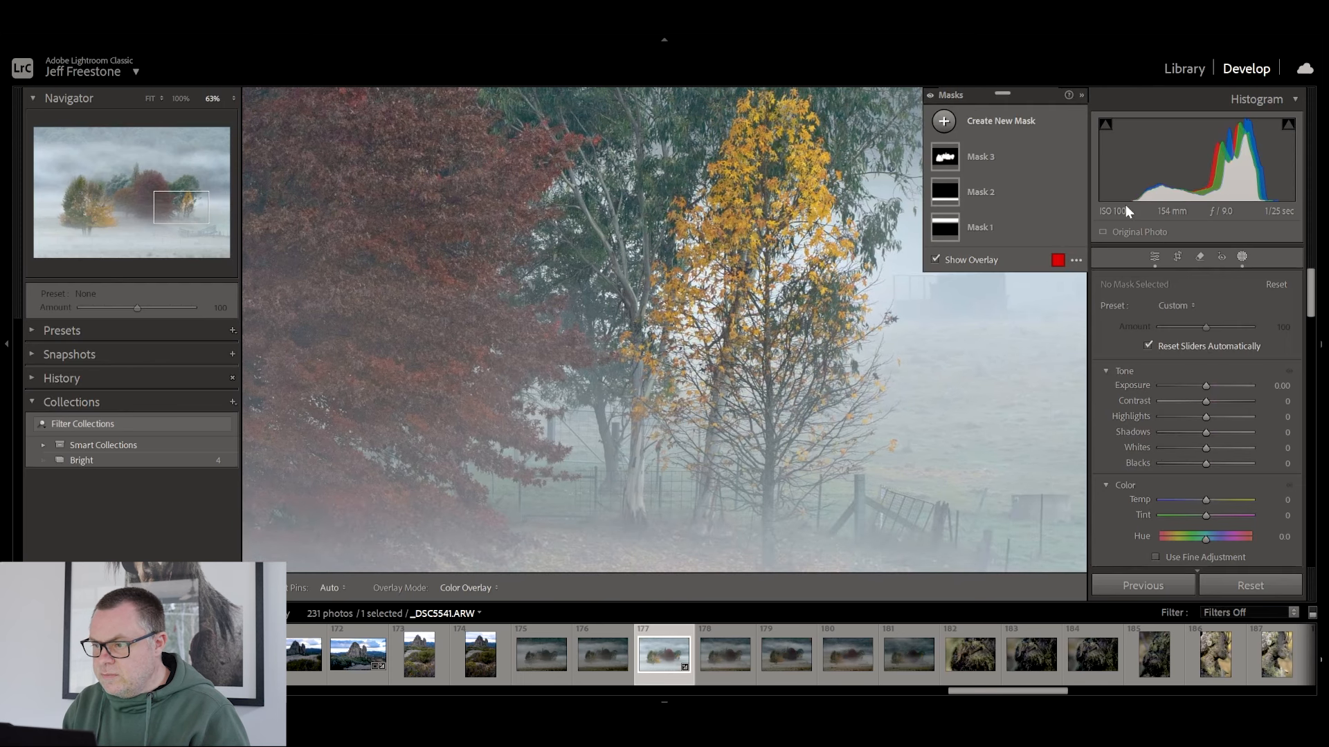
left_click(1075, 157)
left_click(1076, 157)
left_click(1076, 157)
left_click(1076, 157)
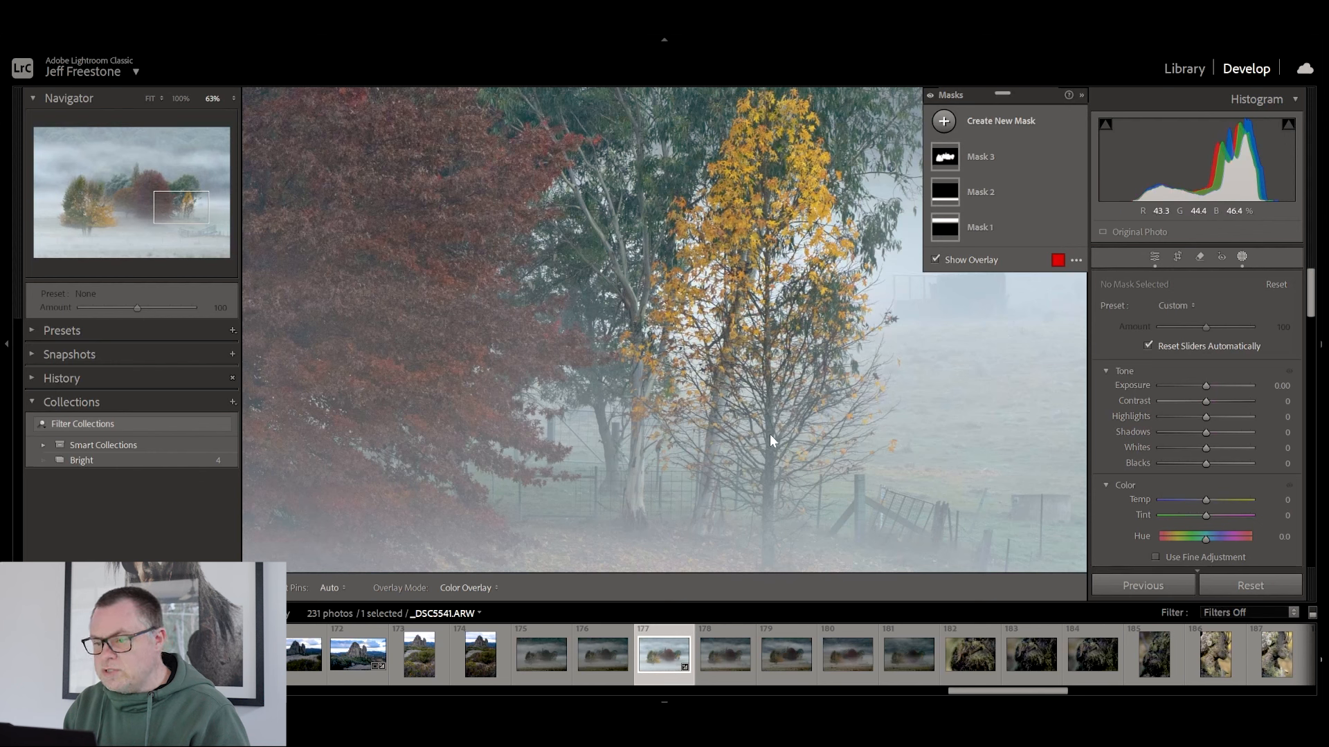
Step: Extend Mask 3 over the trunks of the small yellow tree and its neighbouring trees with a size 10 brush
left_click(953, 160)
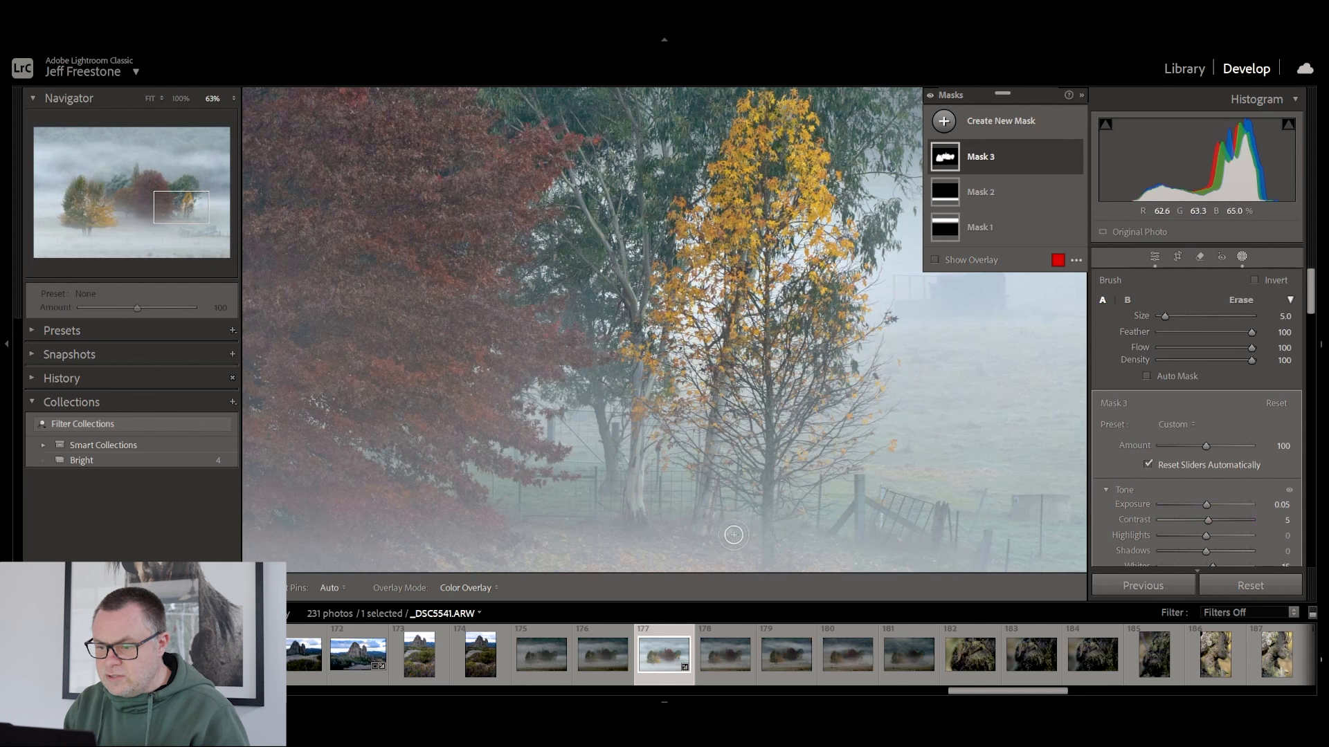
key("h")
key("bracketright")
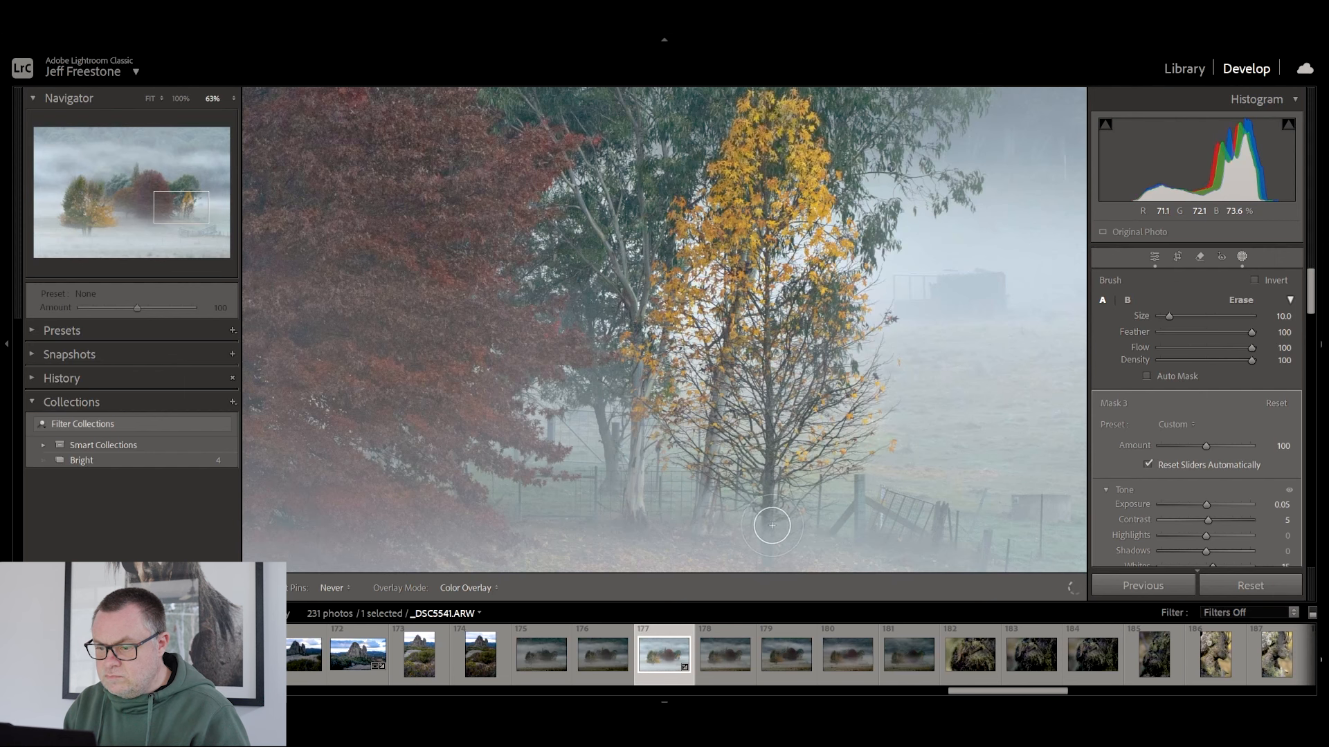
key("h")
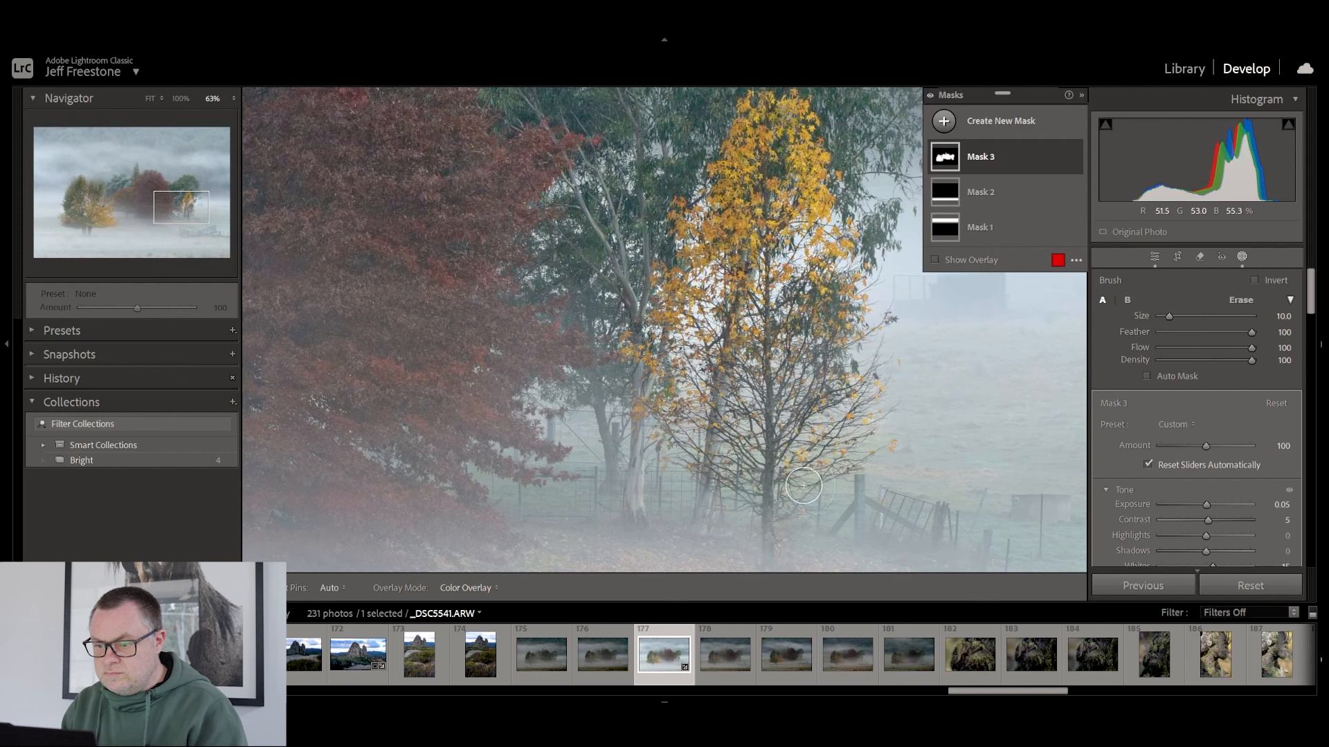
left_click_drag(770, 499, 766, 337)
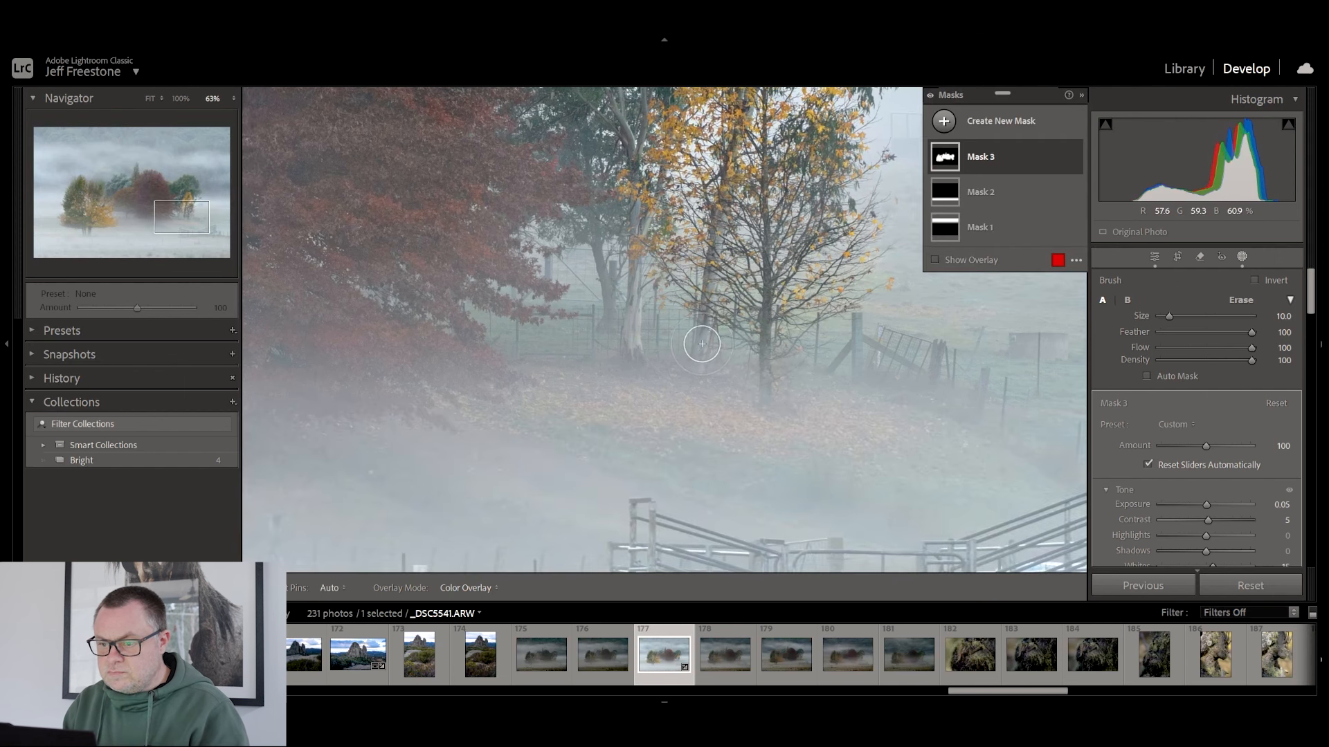
key("h")
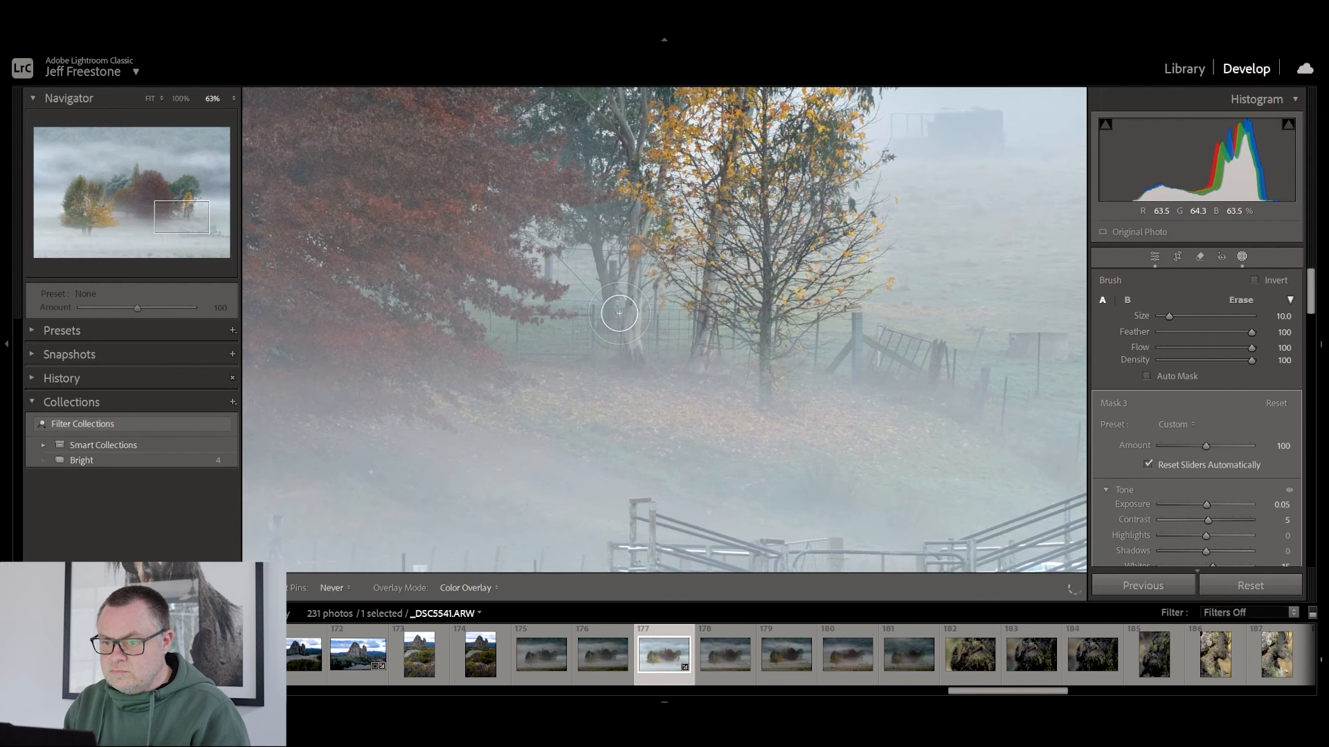
key("h")
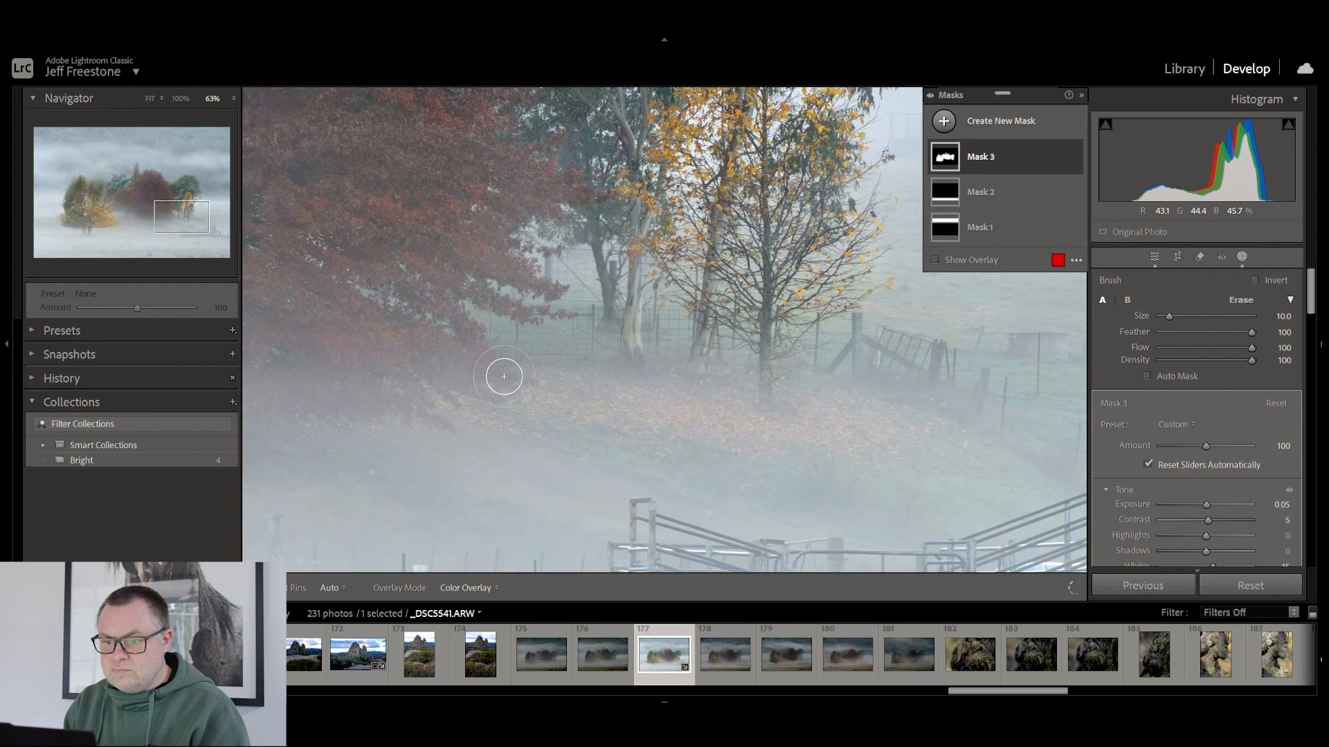
Step: Enlarge the brush to size 20 and paint the red tree's lower foliage into Mask 3
left_click_drag(593, 436, 807, 422)
scroll(714, 385, "up", 3)
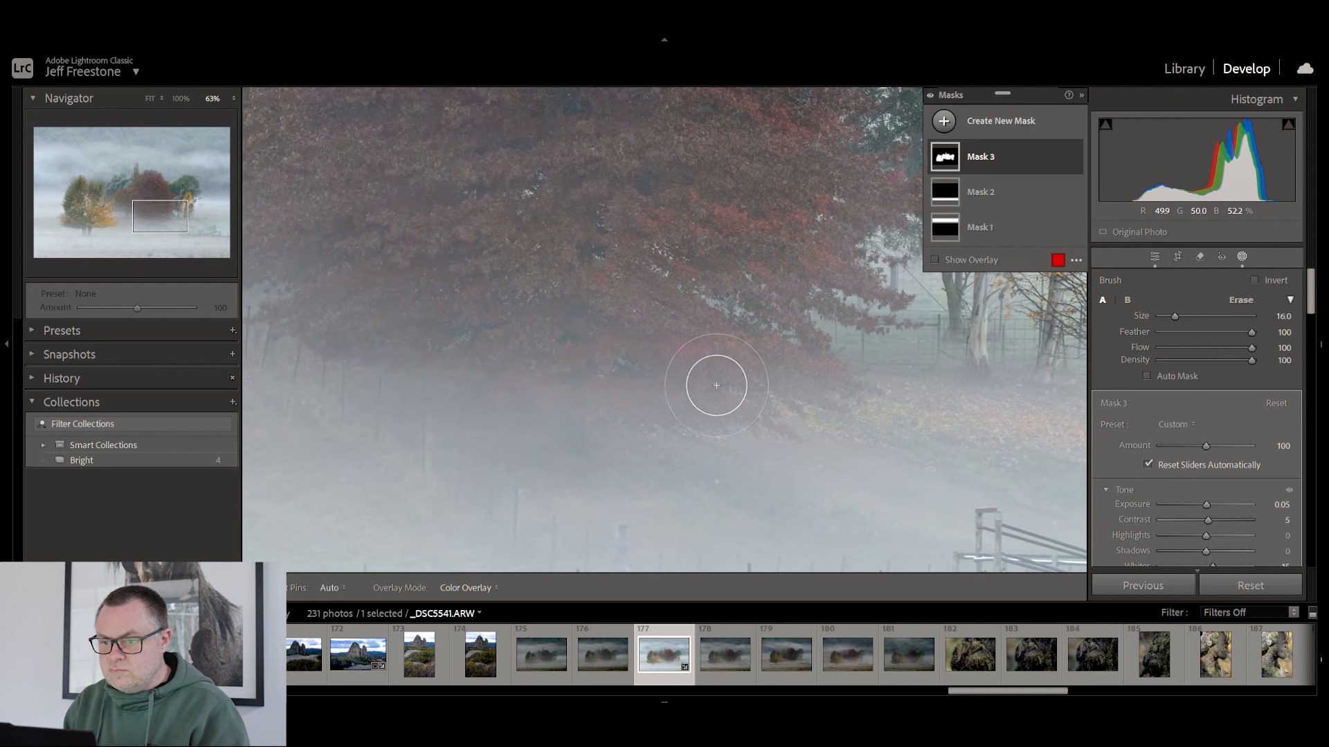
key("h")
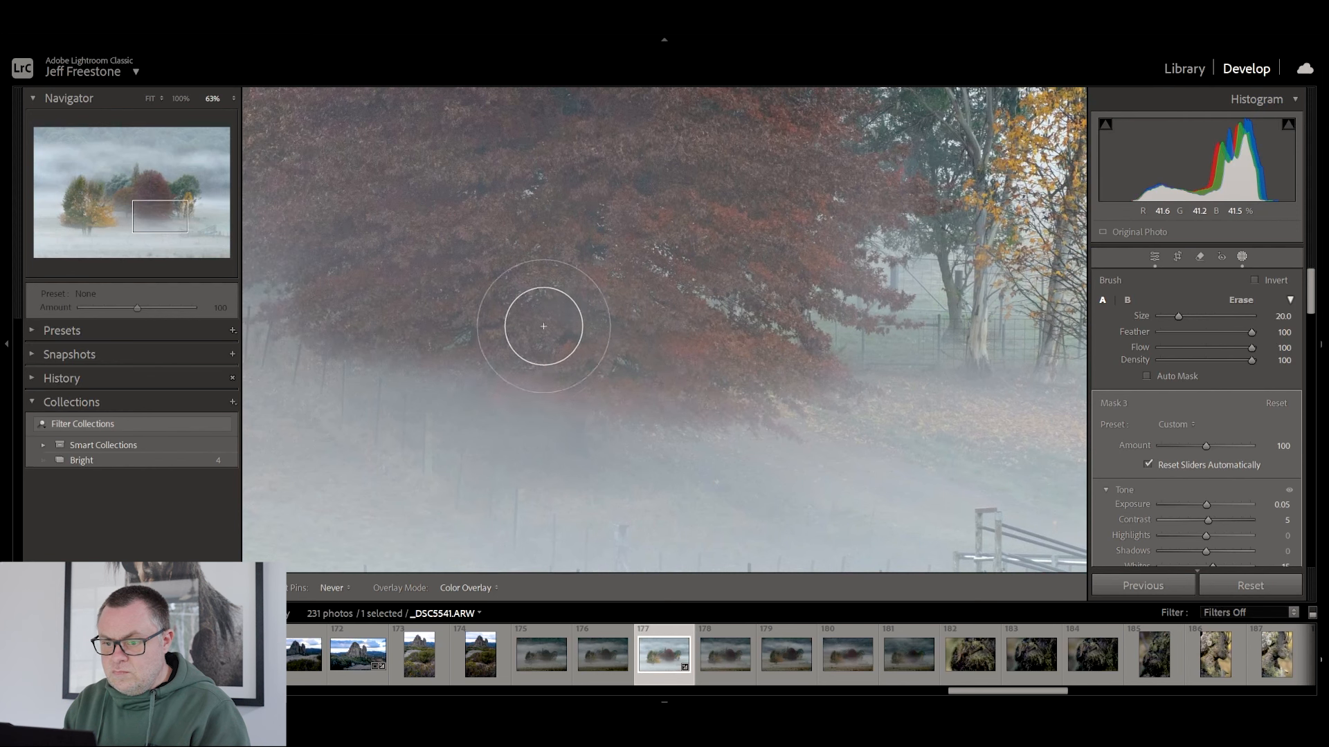
key("h")
Step: Paint the lower foliage of the orange-green tree beside the red one into Mask 3 at brush size 20
left_click_drag(418, 284, 866, 401)
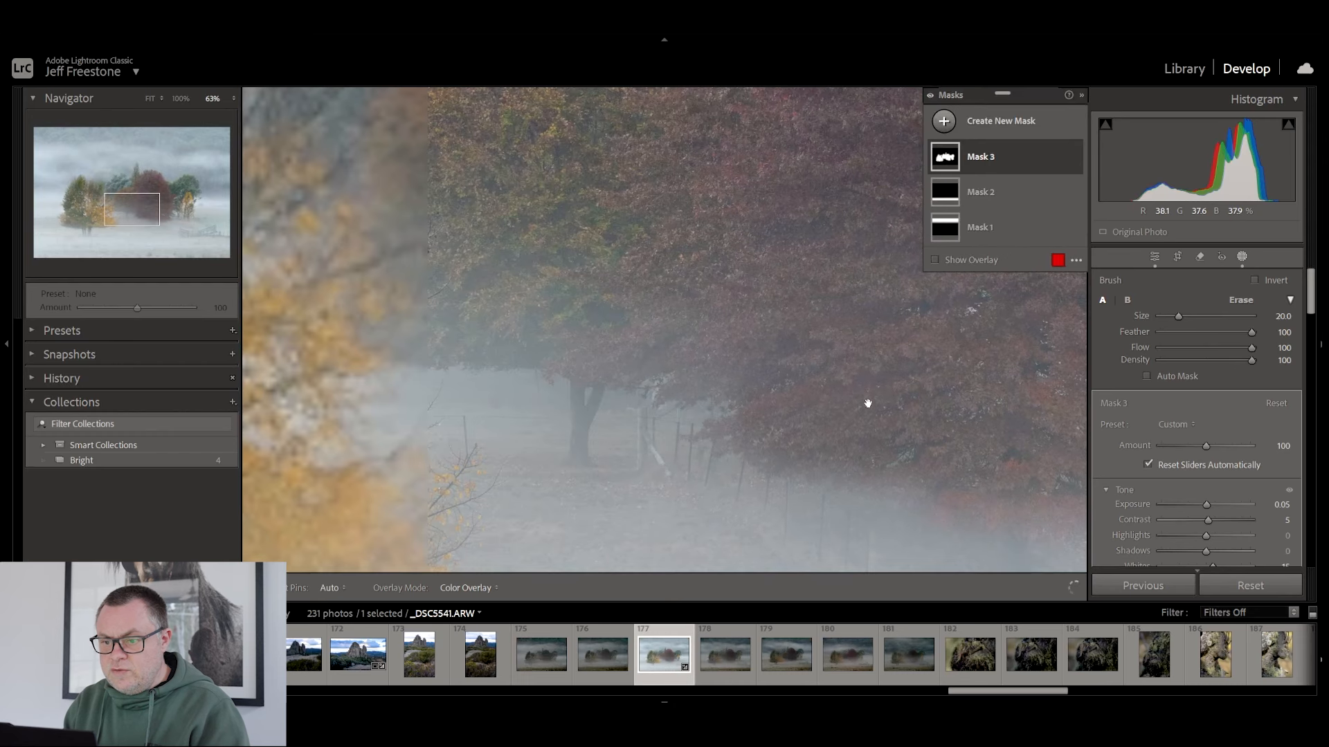
key("h")
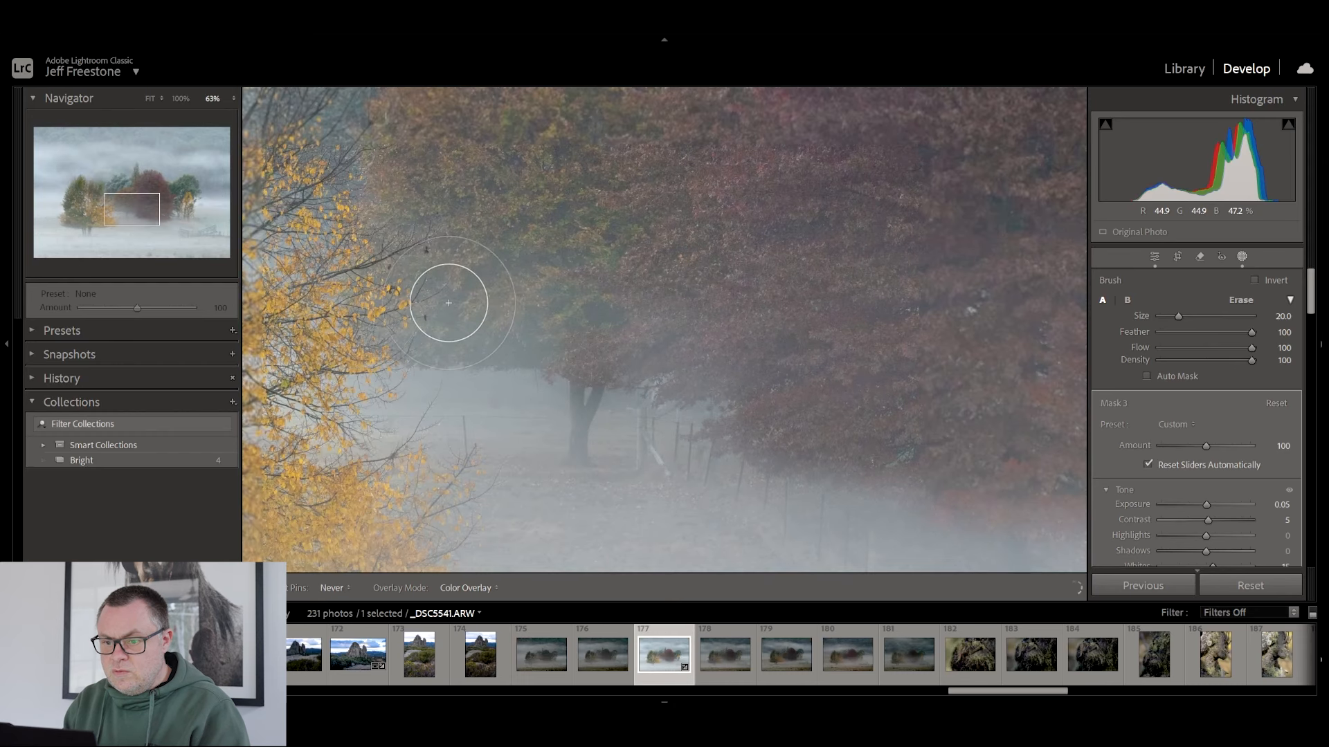
key("h")
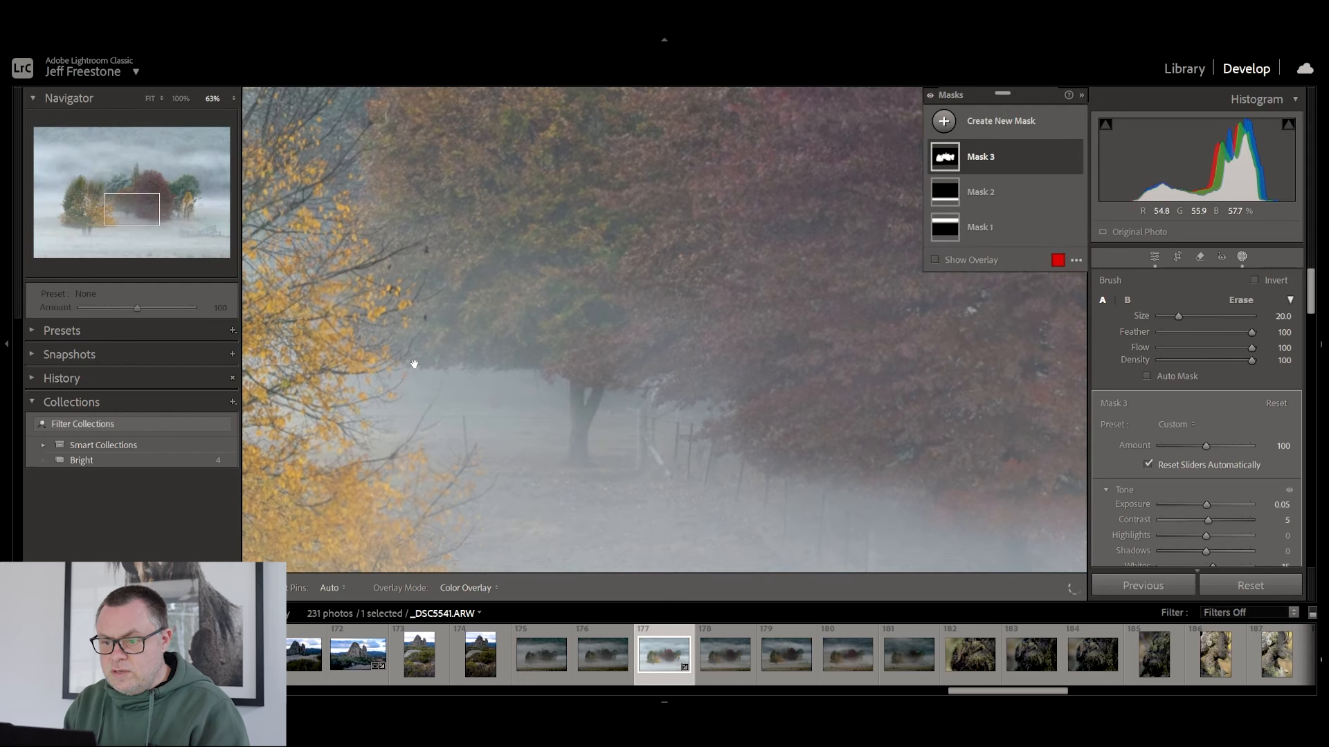
Step: Reduce the brush size to 4 and paint the orange-green tree's trunk into Mask 3
scroll(587, 436, "down", 4)
scroll(583, 435, "down", 4)
key("h")
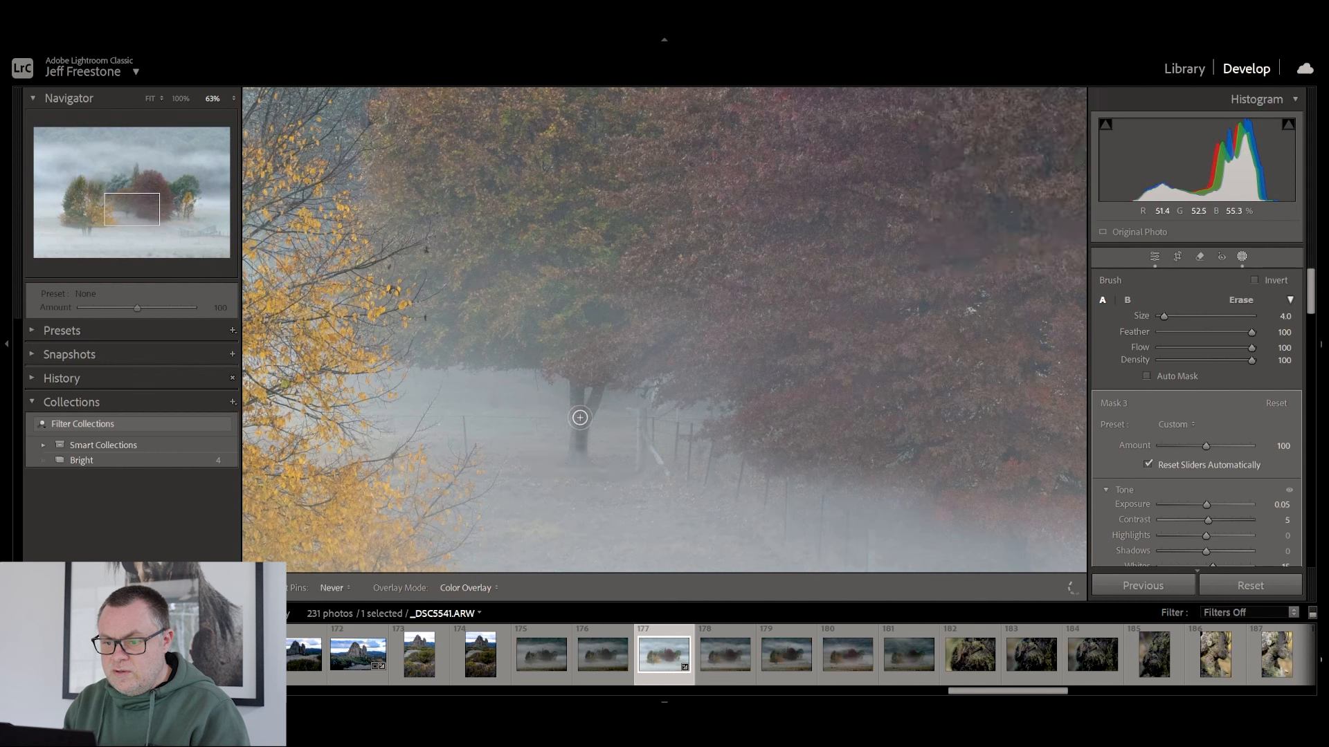
key("h")
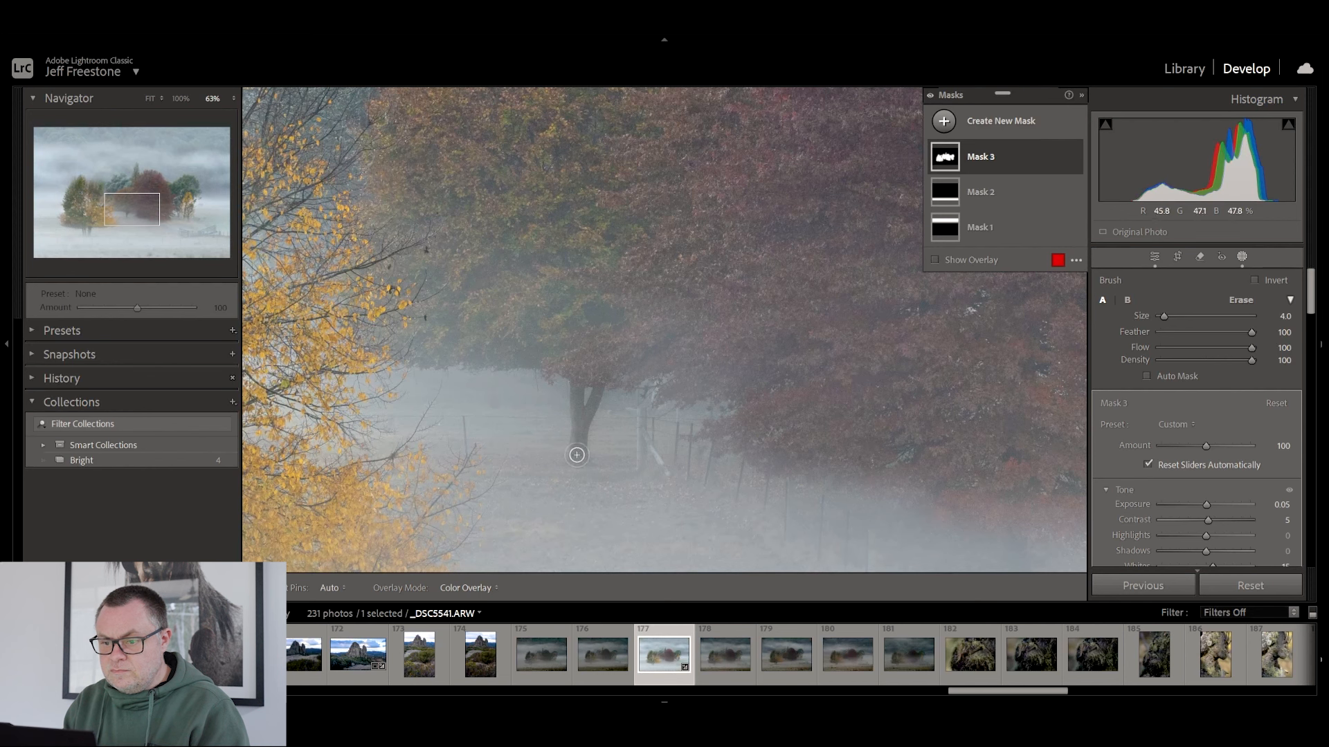
key("h")
key("h")
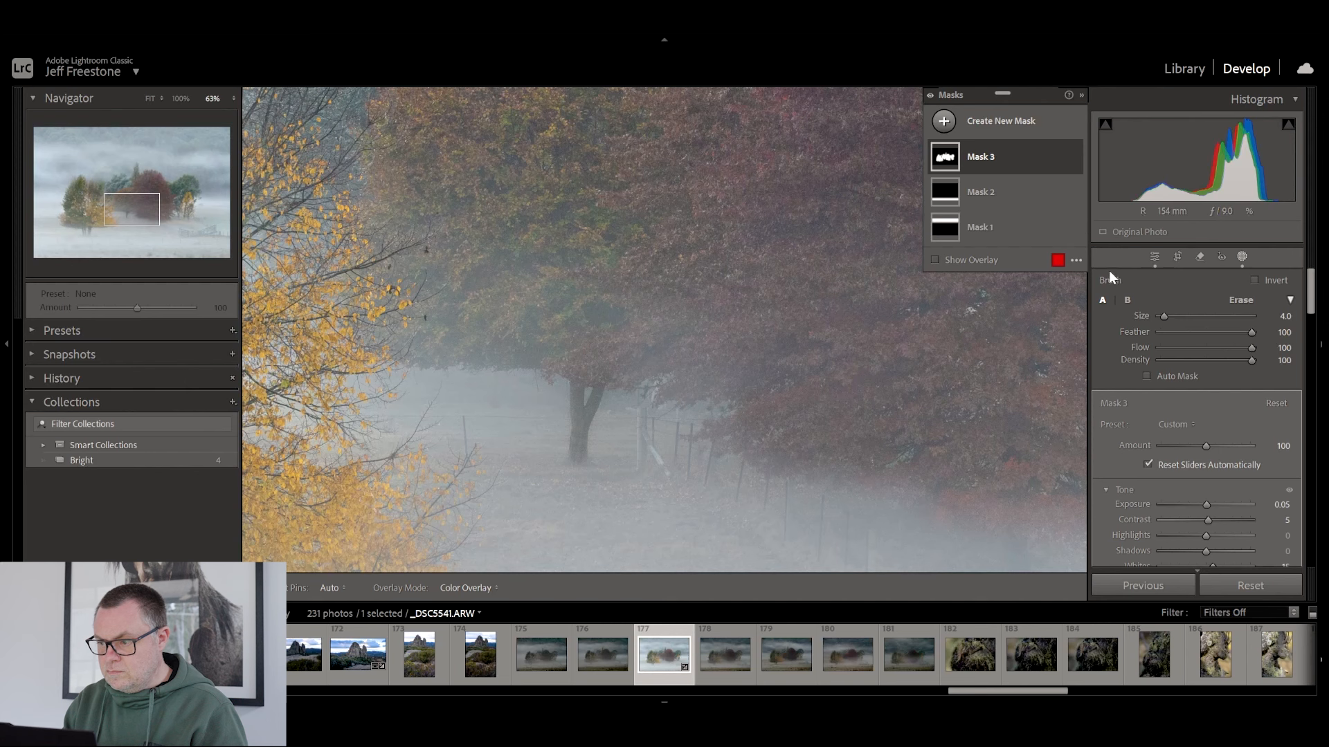
Step: Leave masking, inspect the trunks and foliage of the large yellow-green tree, and return to the full photo
left_click(1155, 257)
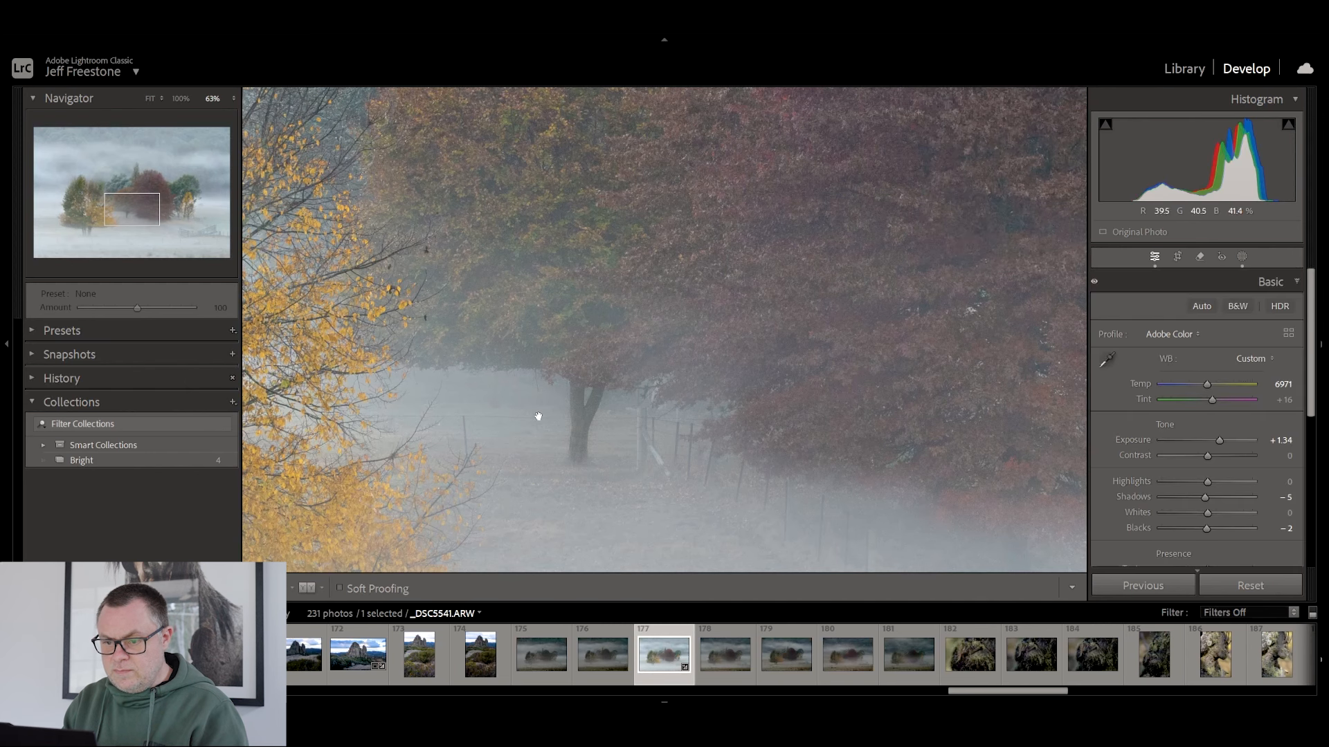
left_click_drag(538, 416, 804, 386)
left_click_drag(276, 416, 796, 360)
left_click_drag(585, 312, 585, 200)
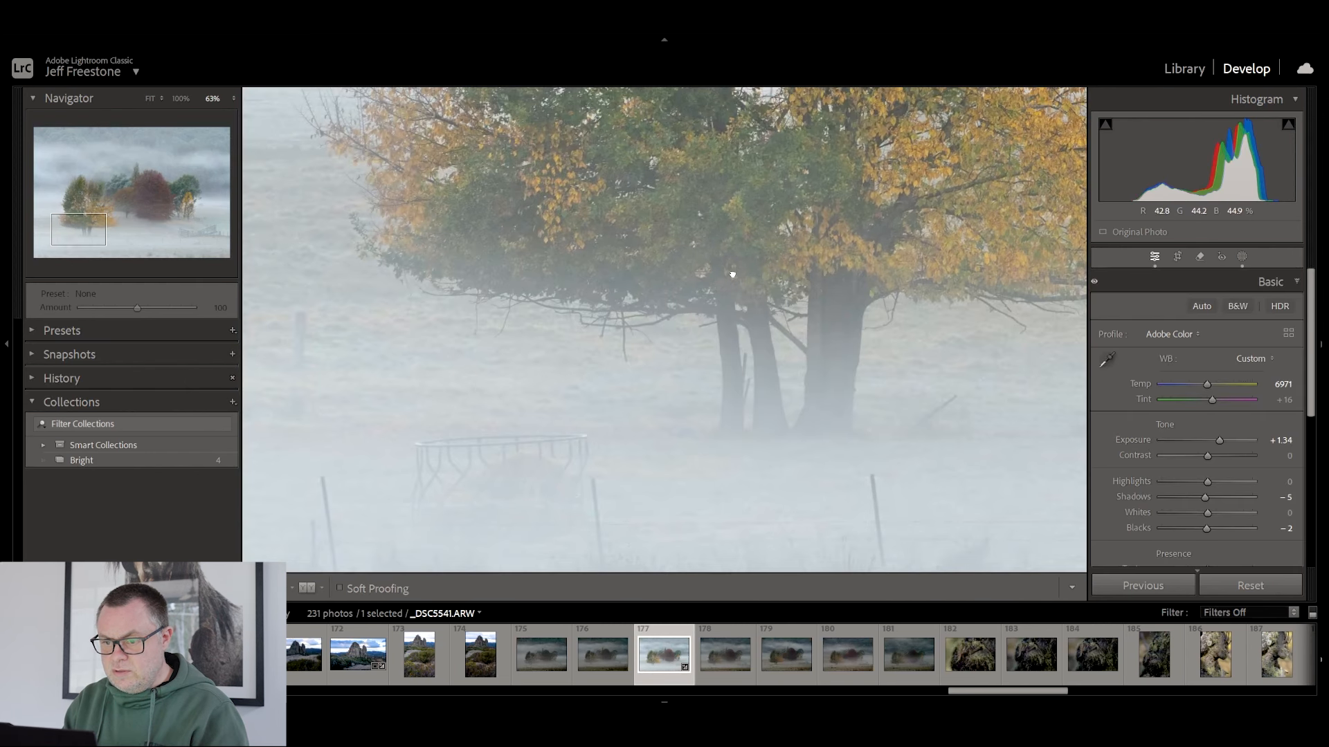
left_click_drag(733, 273, 461, 284)
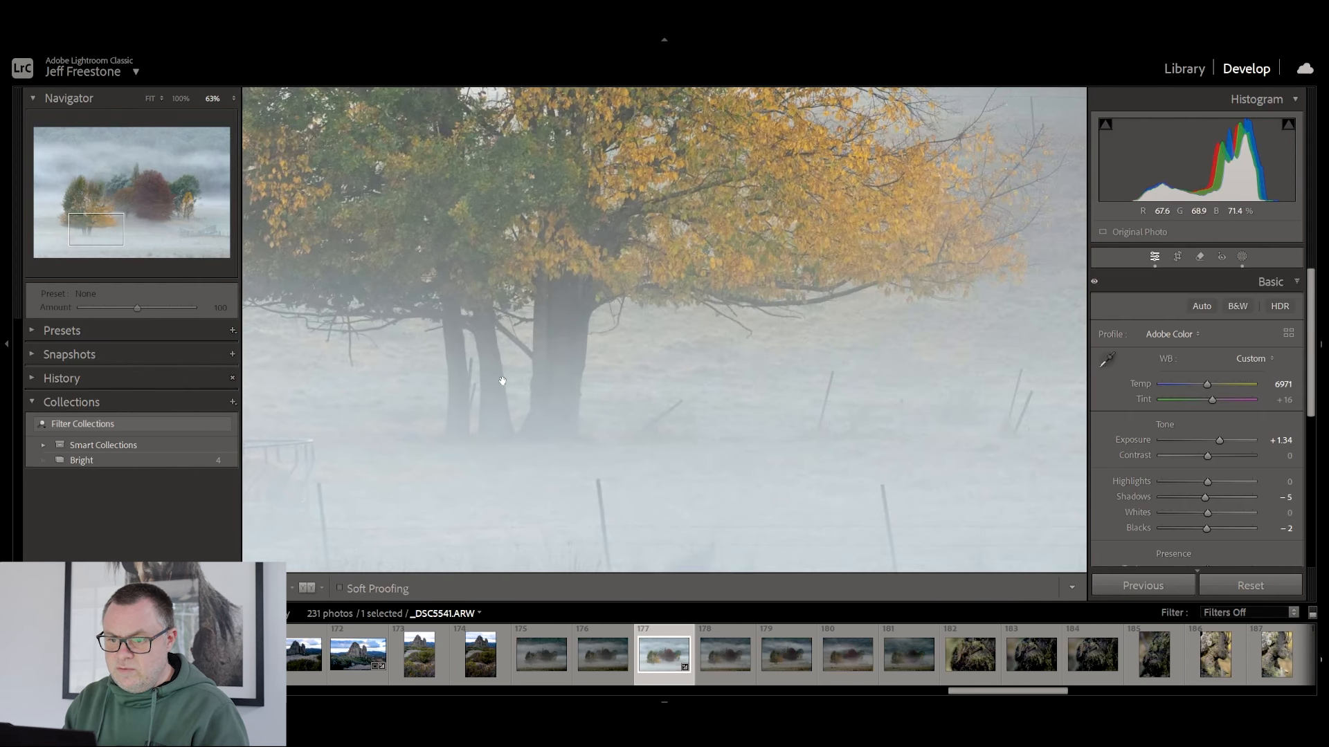
left_click_drag(581, 243, 651, 540)
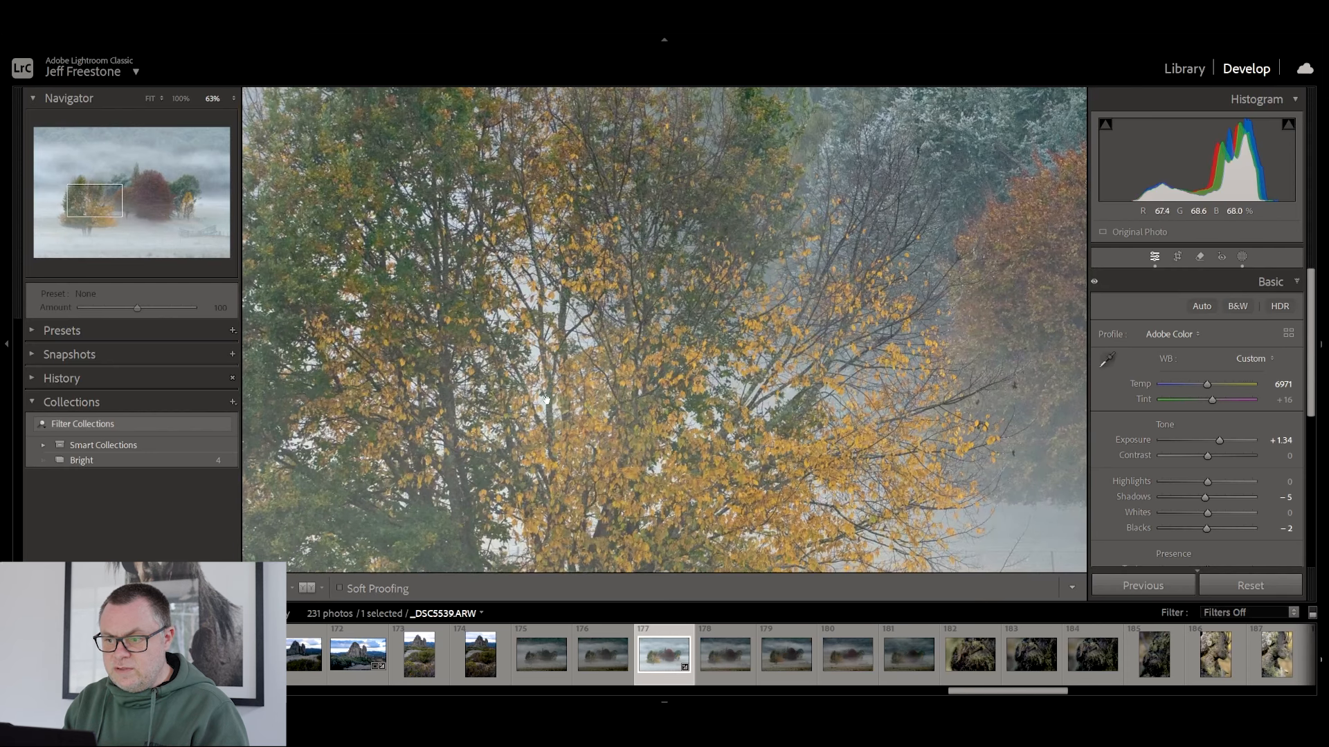
left_click_drag(693, 290, 785, 405)
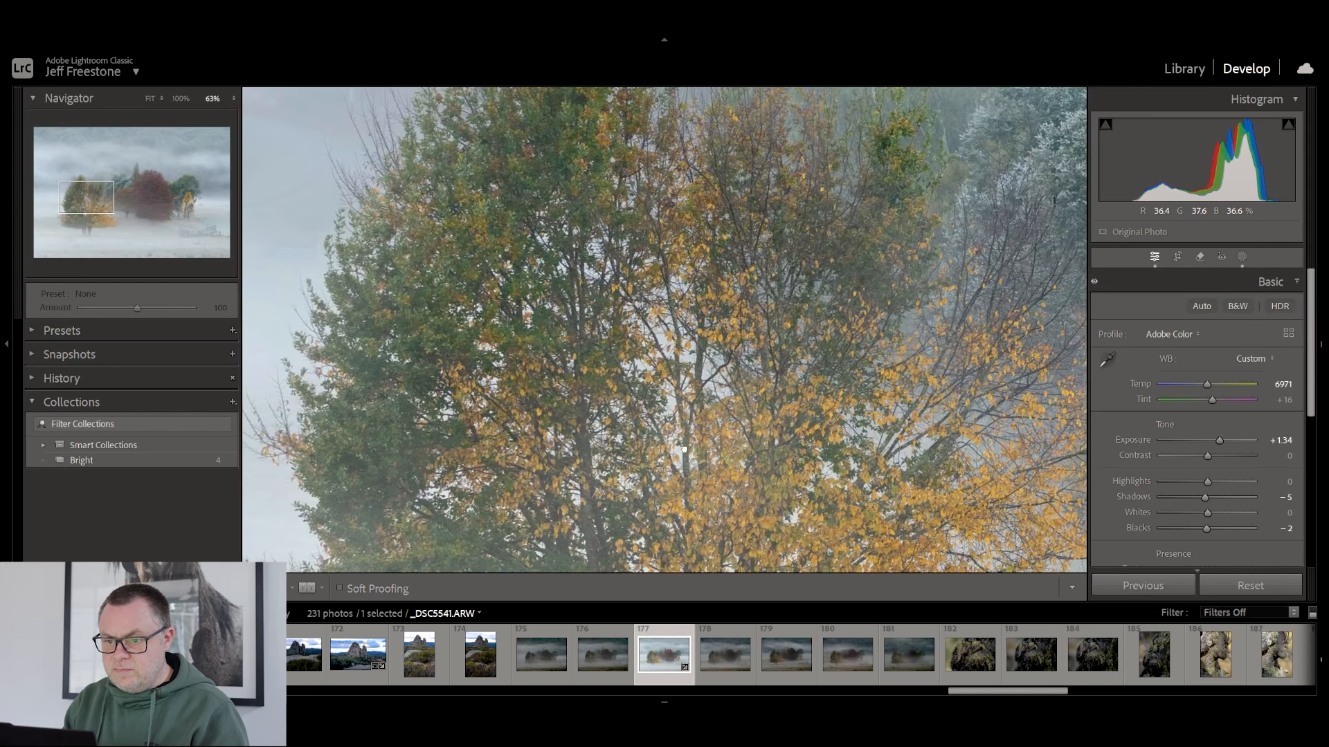
left_click(849, 364)
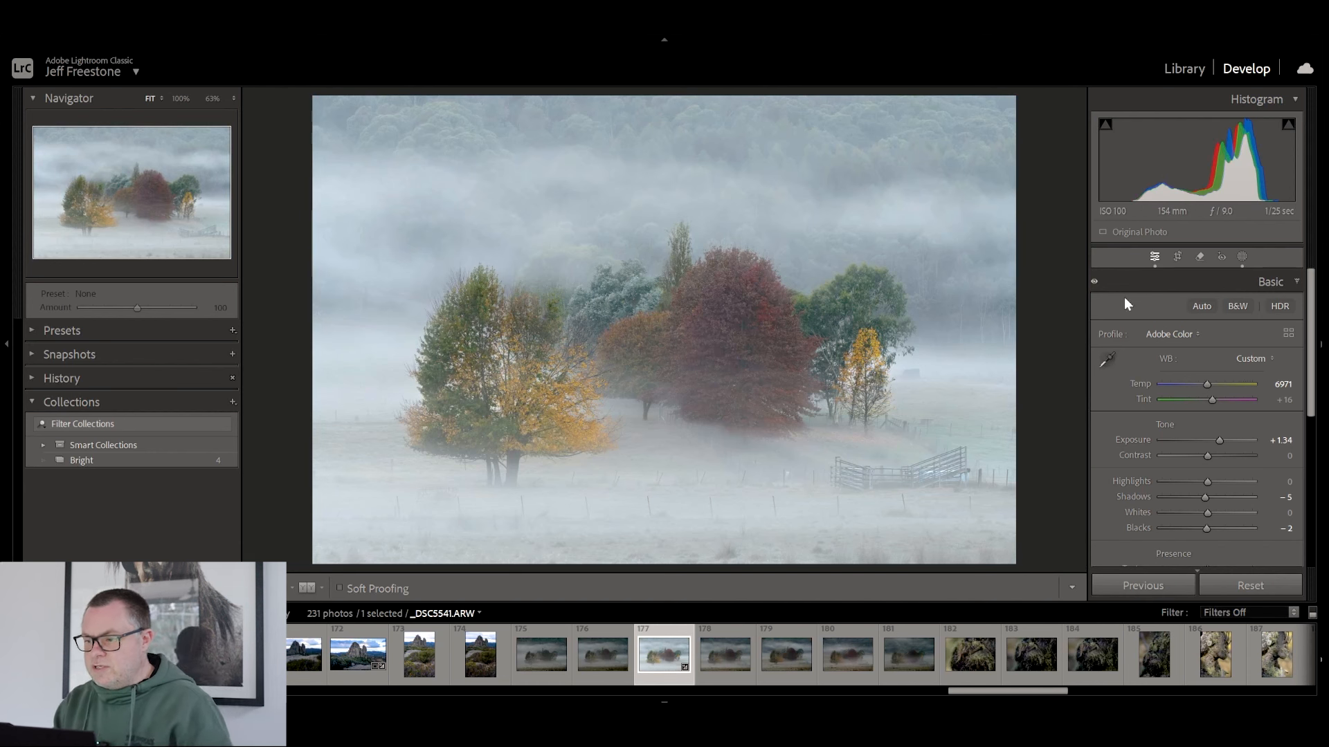
Step: Reopen masking, select Mask 3 and go to its Dehaze setting
left_click(1244, 256)
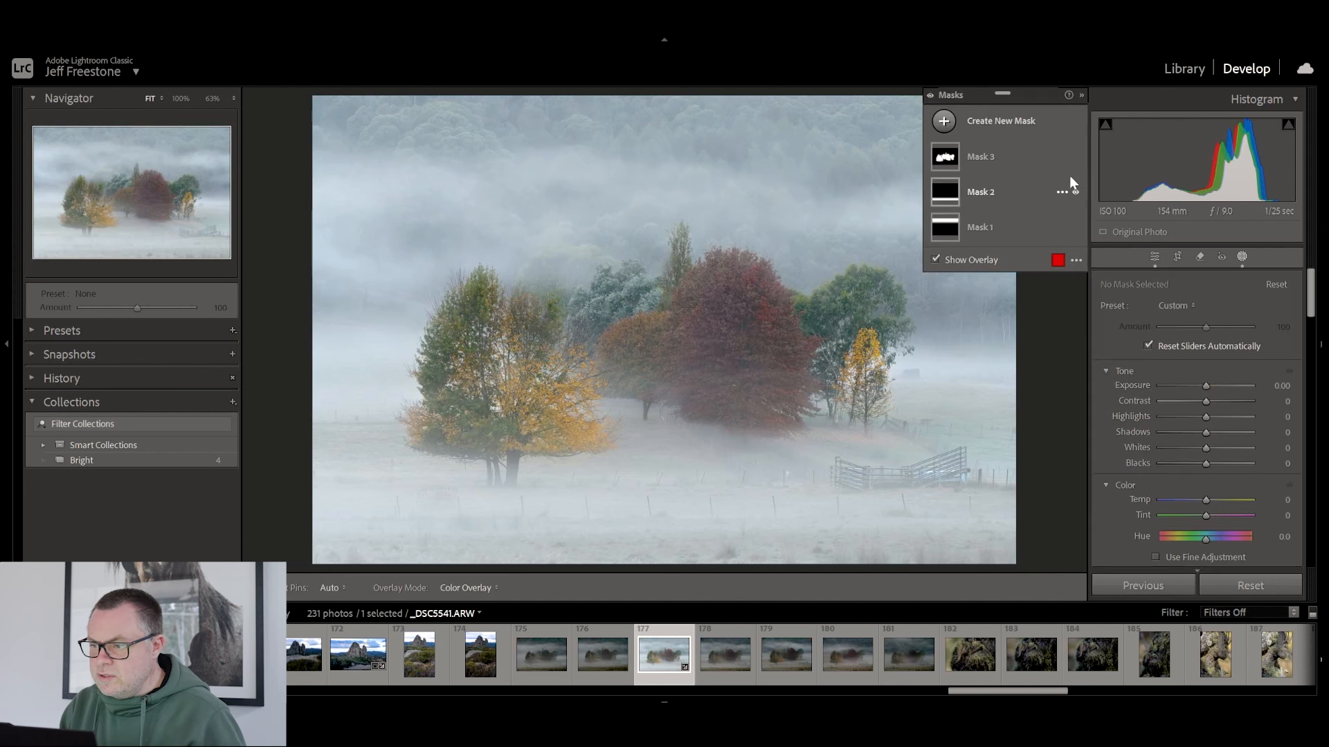
left_click(981, 156)
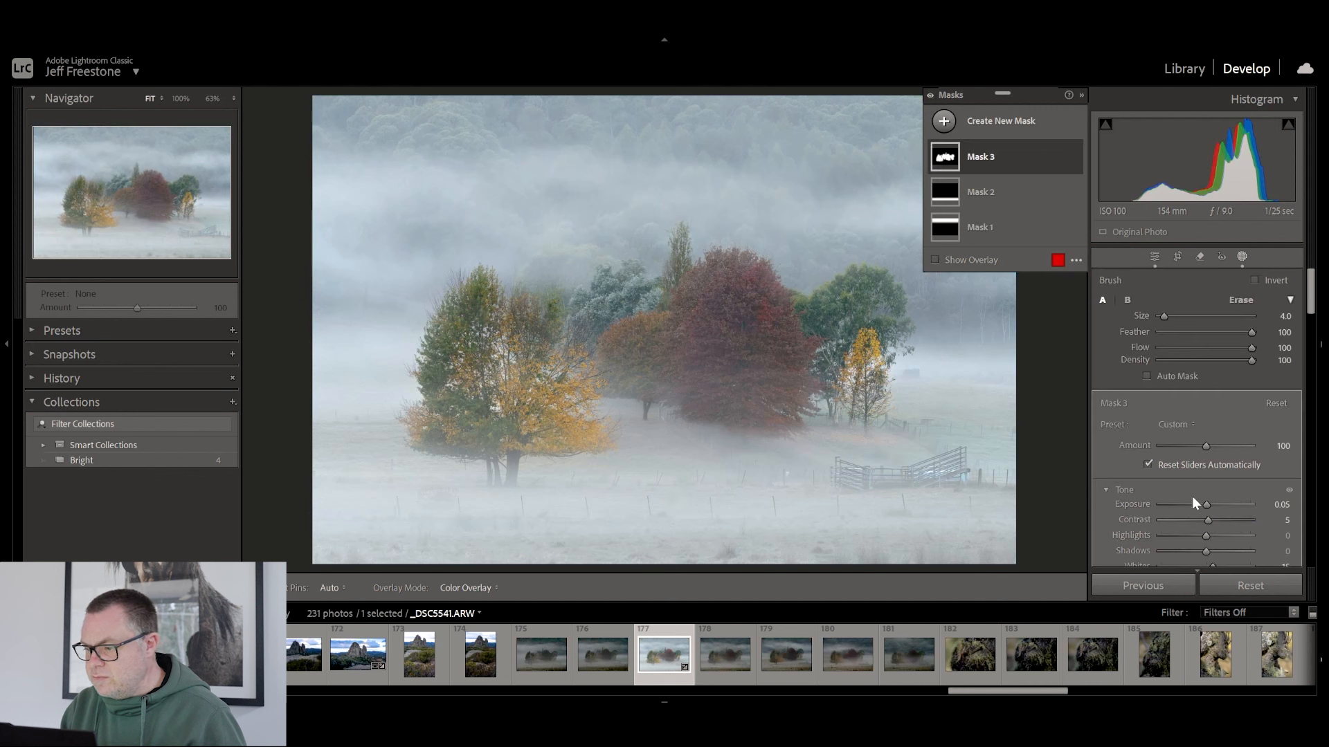
scroll(1221, 527, "down", 2)
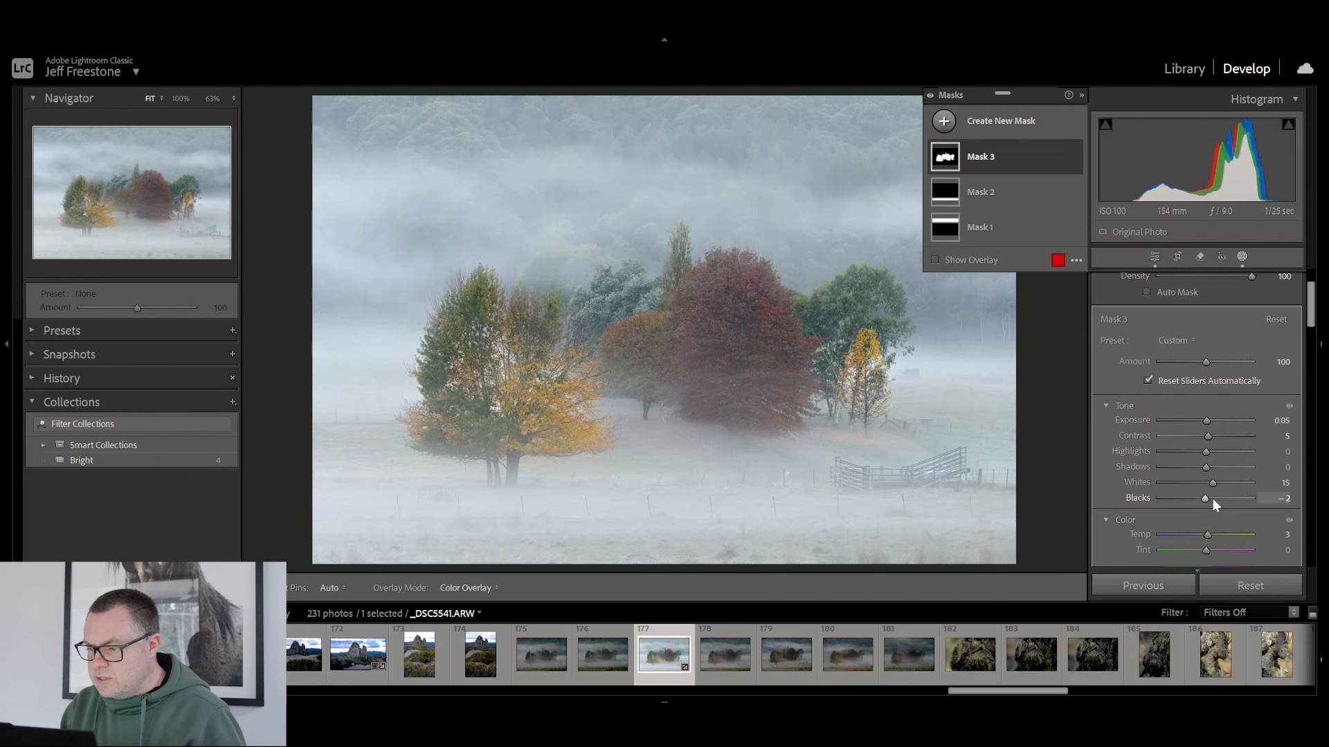
scroll(1215, 496, "down", 8)
scroll(1215, 495, "down", 6)
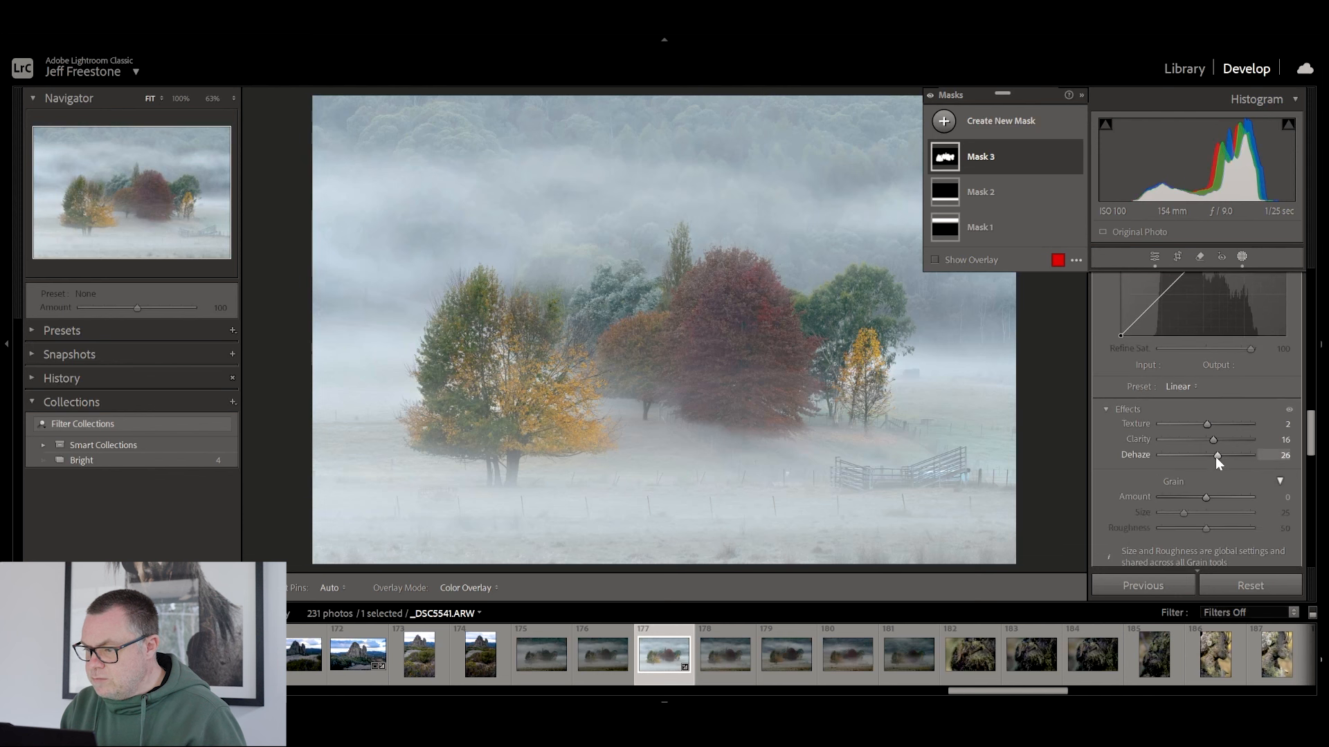